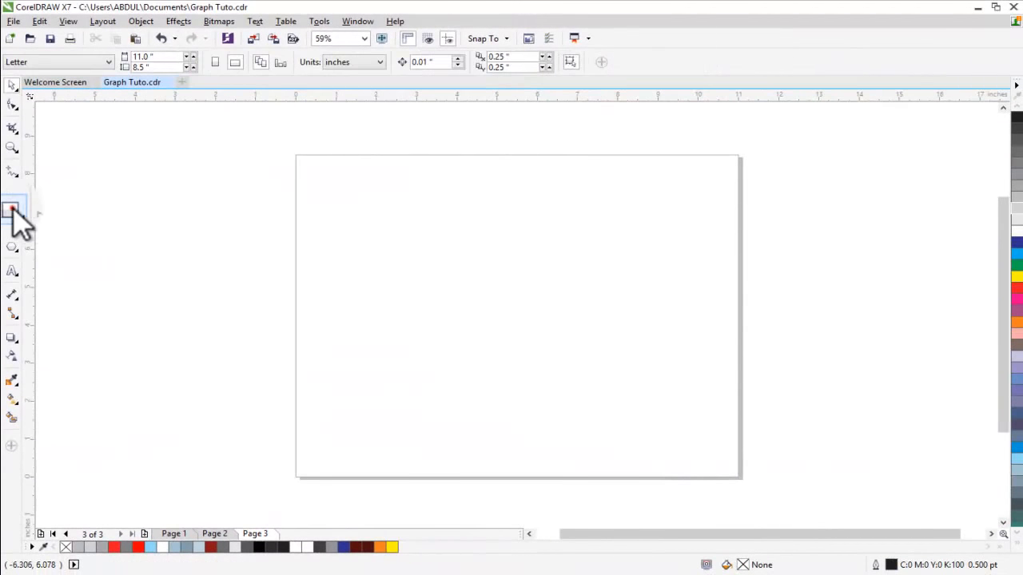
Draw a rectangle about 3.5 in wide and 3.06 in high in the upper-left part of page 3.
click(11, 209)
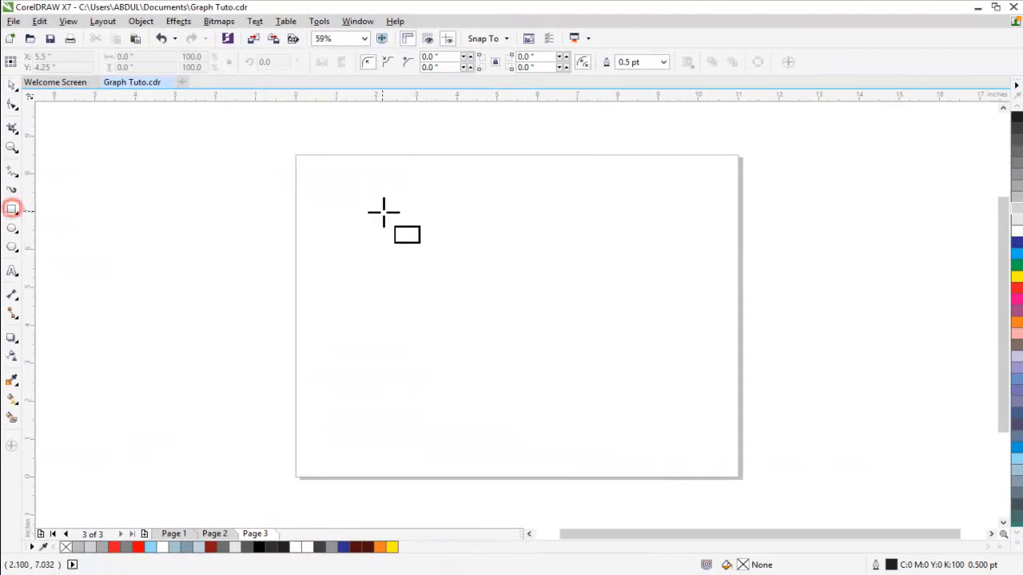
drag(359, 216, 487, 321)
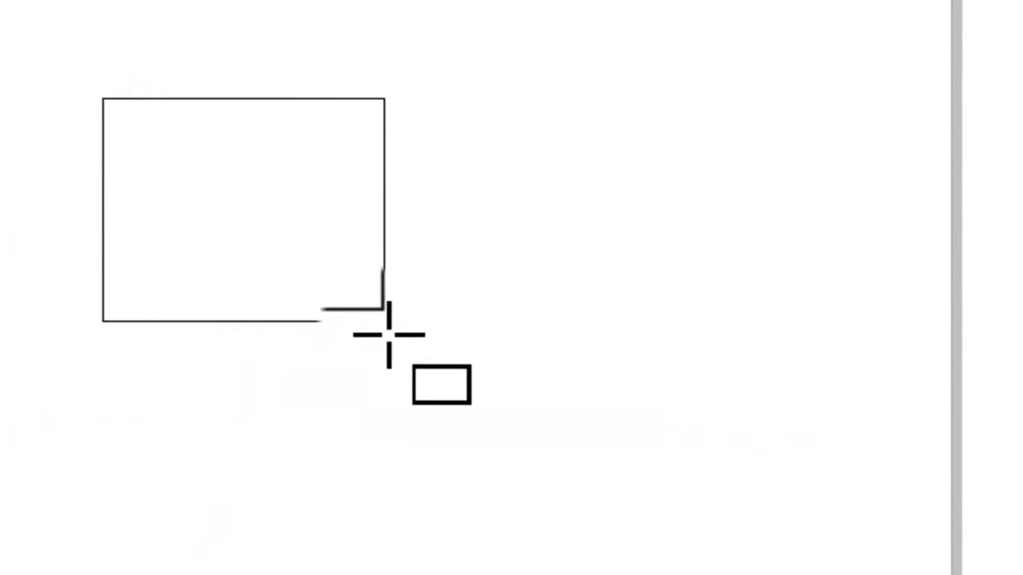
drag(388, 334, 422, 347)
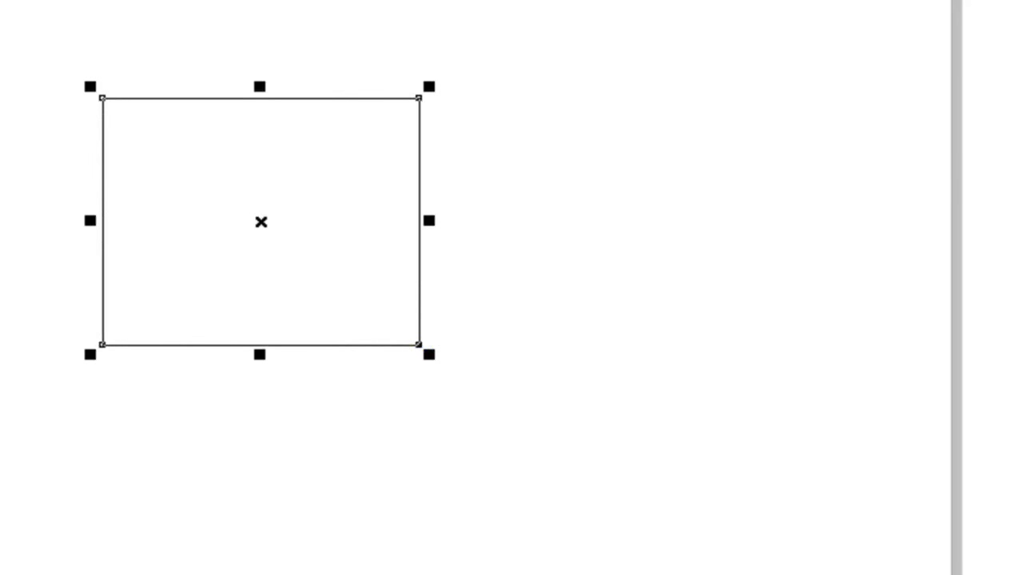
drag(263, 358, 374, 376)
Round all four corners of the rectangle to a radius of about 0.34 in with the Shape tool.
key(F10)
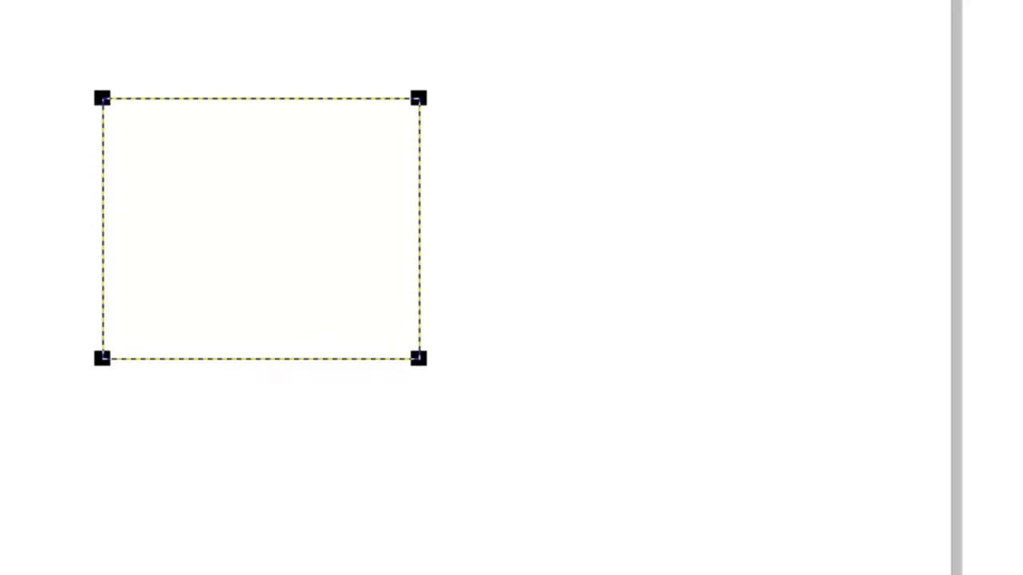
drag(105, 98, 136, 121)
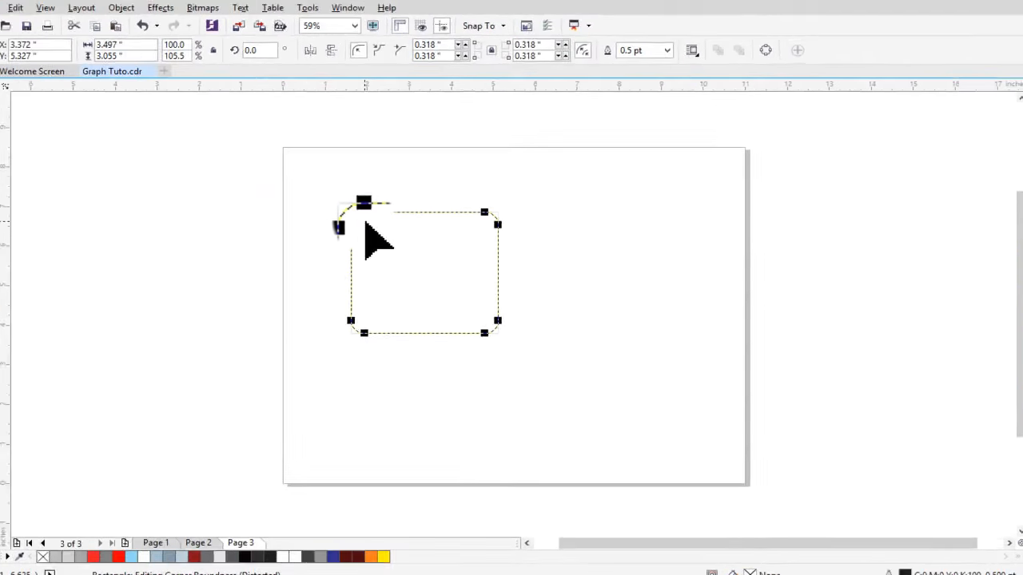
click(11, 83)
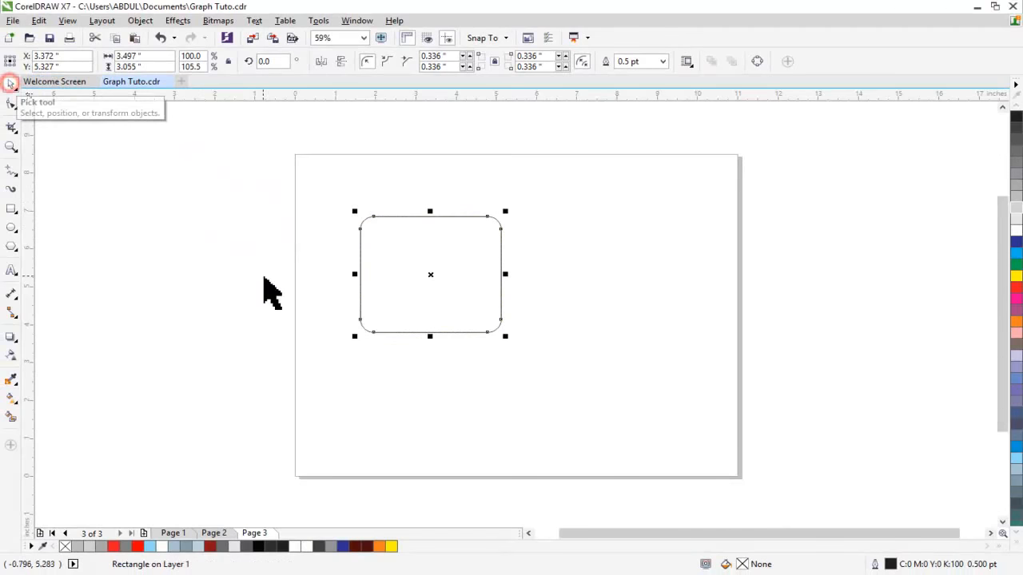
Duplicate the rounded rectangle and nudge the copy horizontally to the right of the original, to X about 7.36 in.
key(ctrl+c)
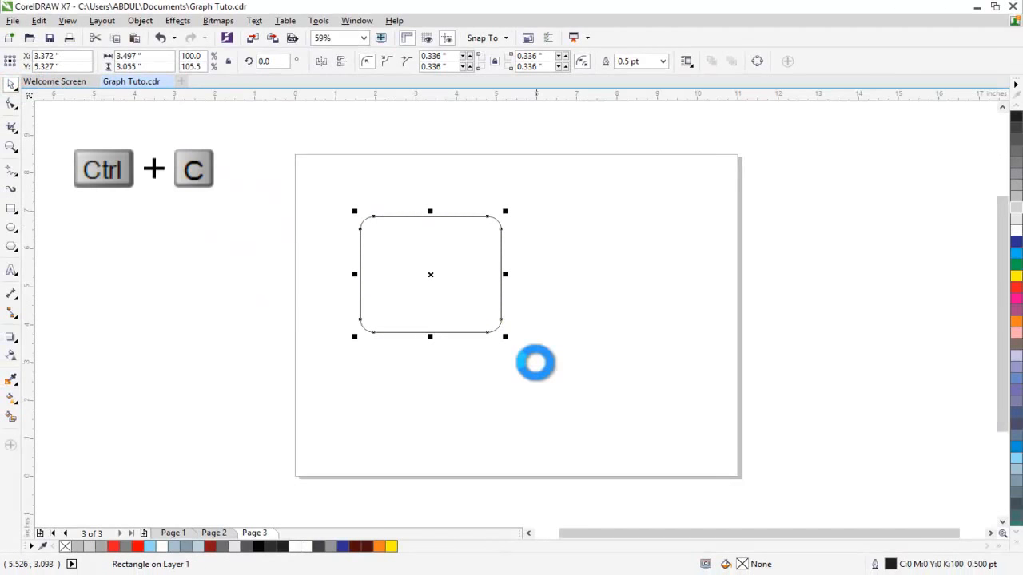
key(ctrl+v)
key(Right)
key(Right)
key(Right)
key(Right)
key(Right)
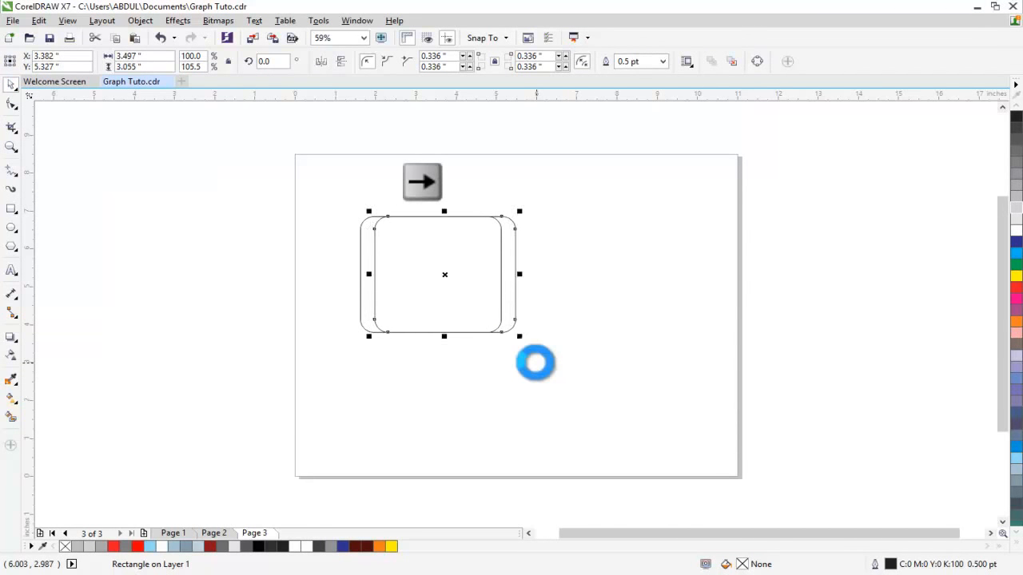
key(Right)
key(Right)
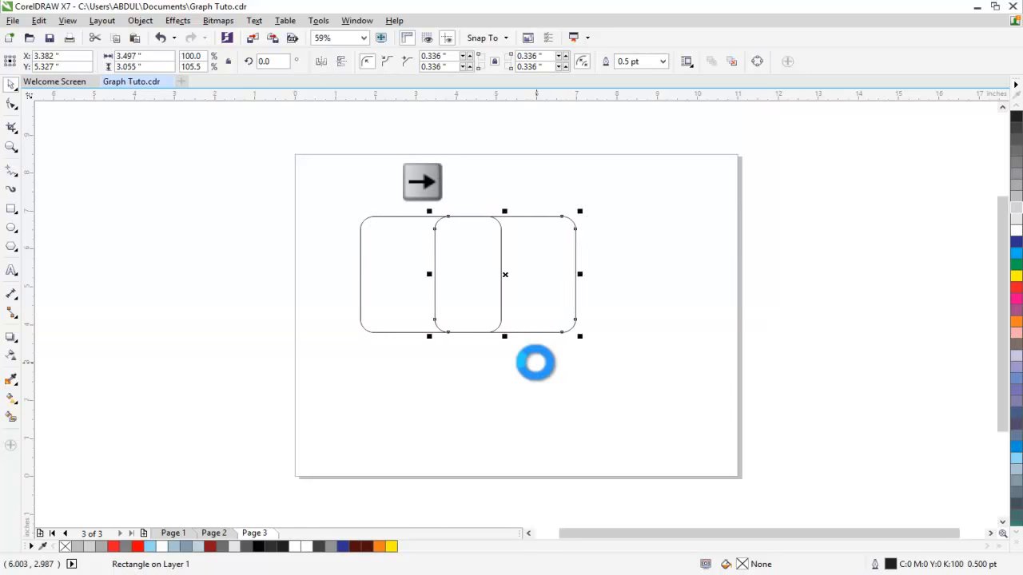
key(Right)
key(Right)
key(Right)
key(Right)
key(Right)
key(Right)
key(Right)
key(Right)
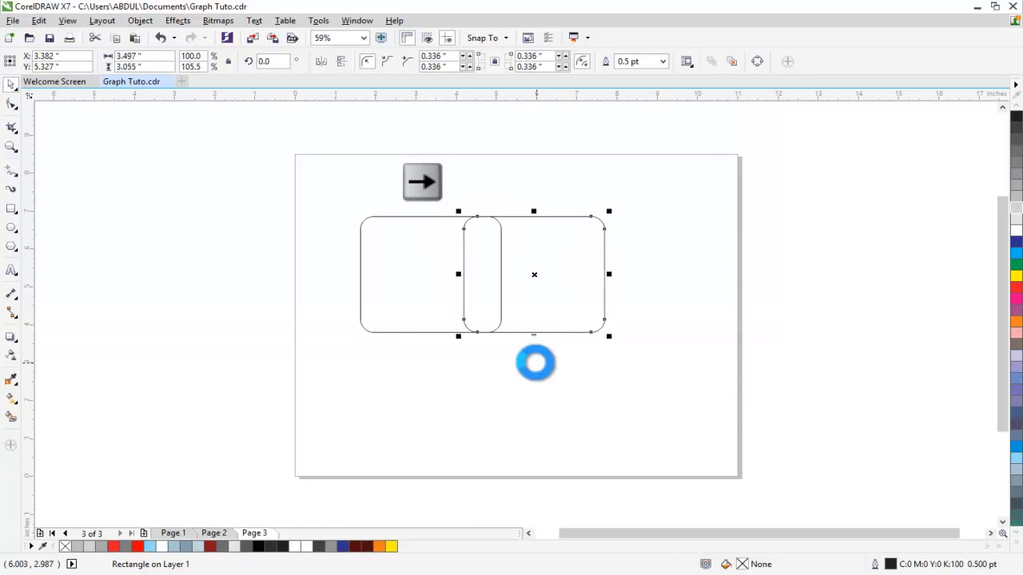
key(Right)
key(Right)
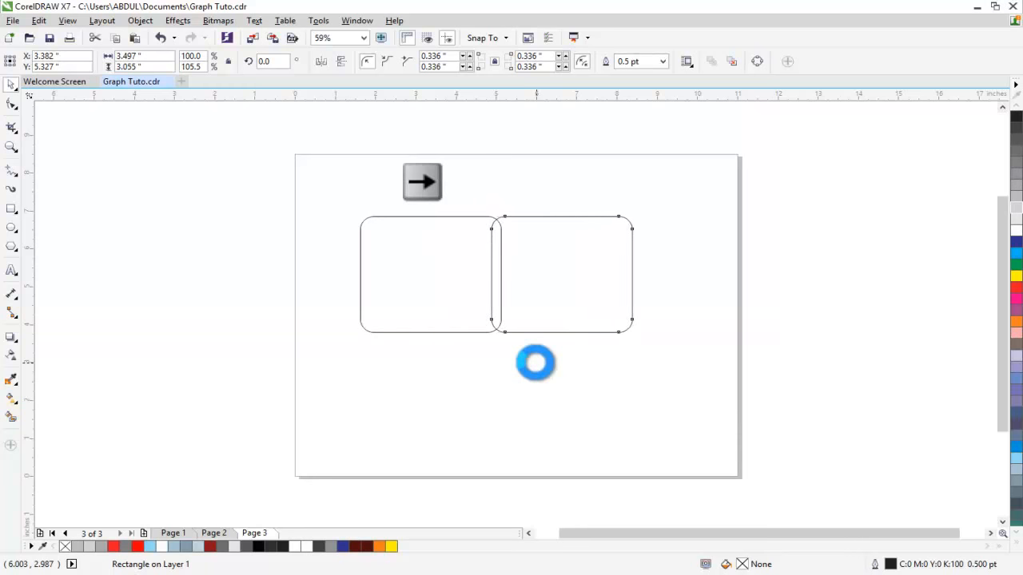
key(Right)
key(Right)
key(Right)
key(Right)
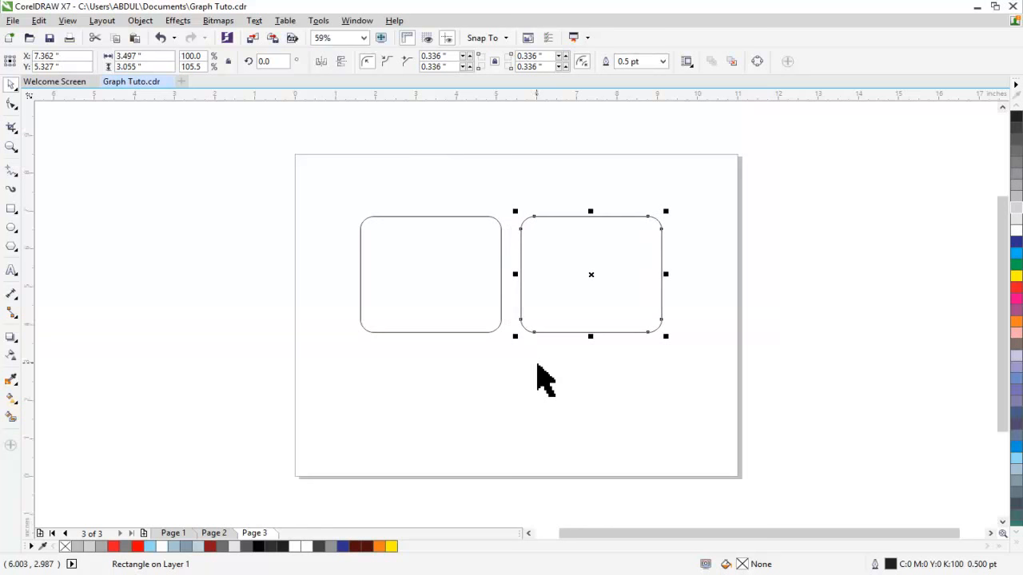
Duplicate both rounded rectangles and nudge the copies straight down to Y about 1.78 in, forming a two-by-two grid.
click(339, 171)
drag(313, 176, 736, 412)
key(ctrl+c)
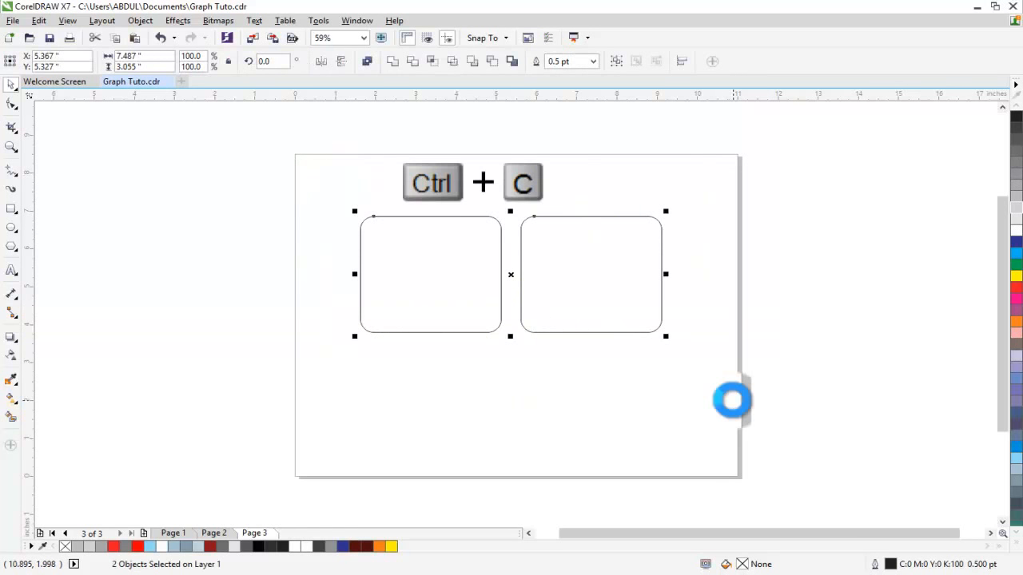
key(Down)
key(Down)
key(Down)
key(Down)
key(Down)
key(Down)
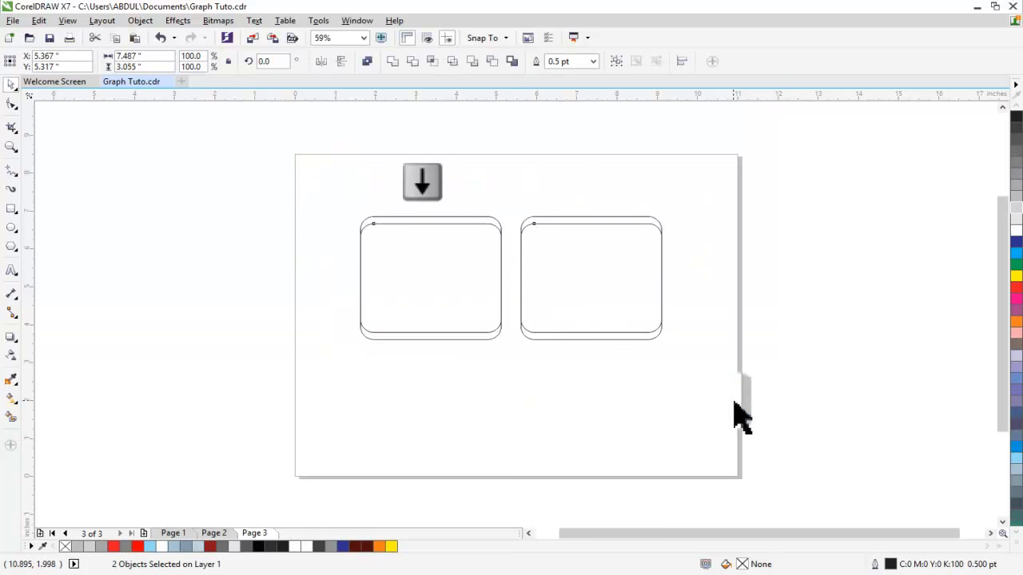
key(Down)
key(Down)
key(Down)
key(Down)
key(Down)
key(Down)
key(Down)
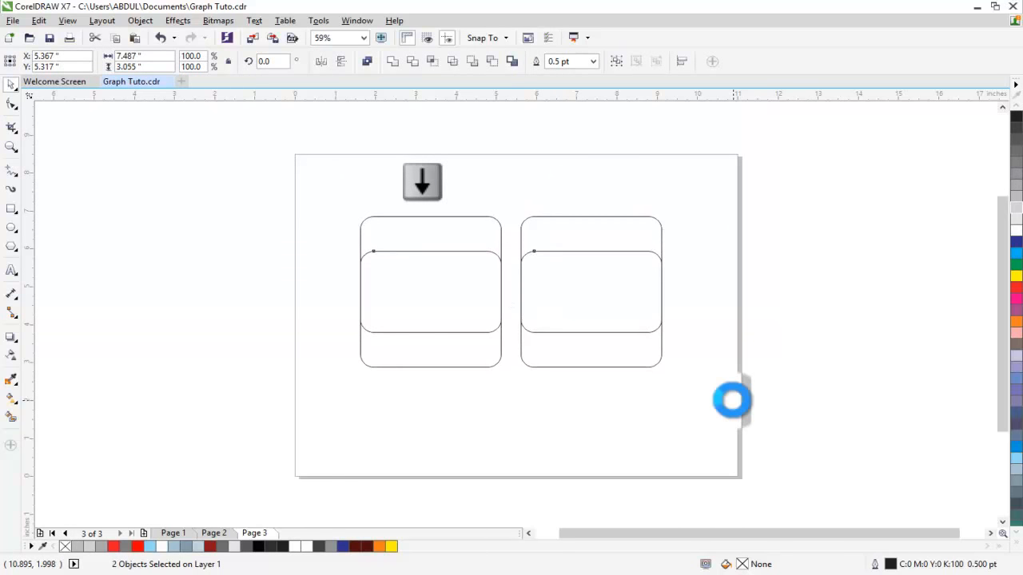
key(Down)
key(Down)
key(Down)
key(Down)
key(Down)
key(Down)
key(Down)
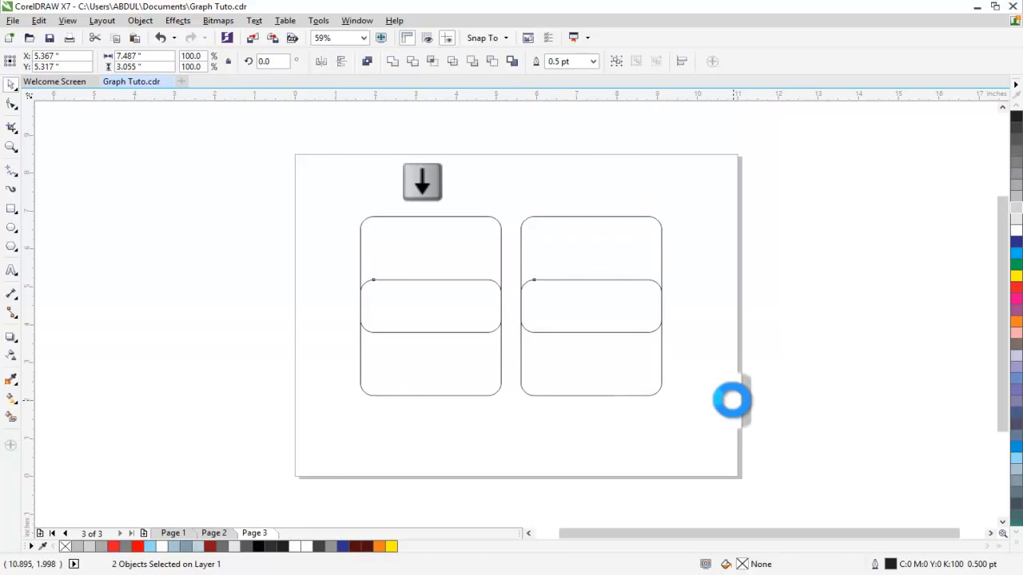
key(Down)
key(Down)
key(Down)
key(Down)
key(Down)
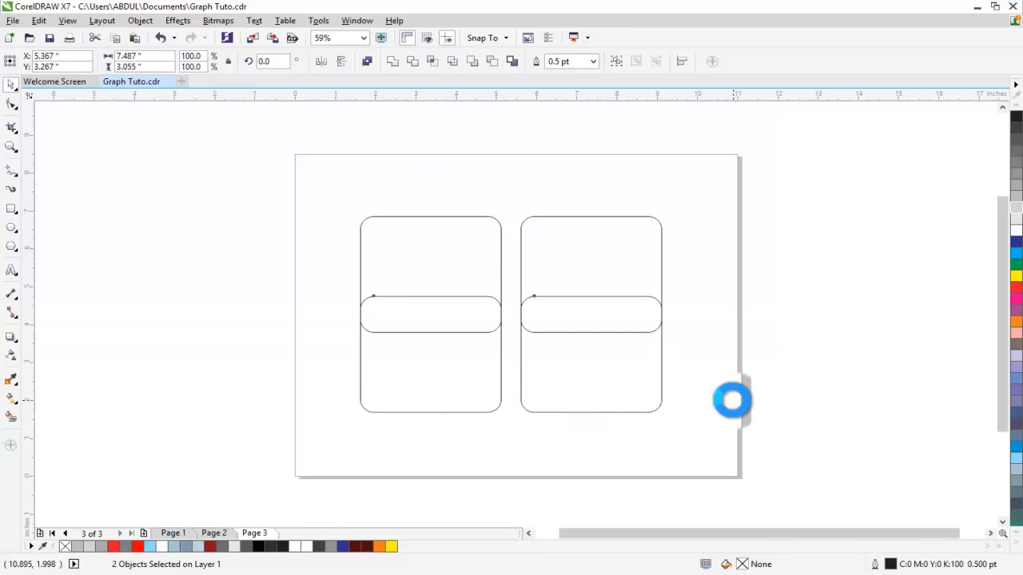
key(Down)
key(Down)
key(Down)
key(Down)
key(Down)
key(Down)
key(Down)
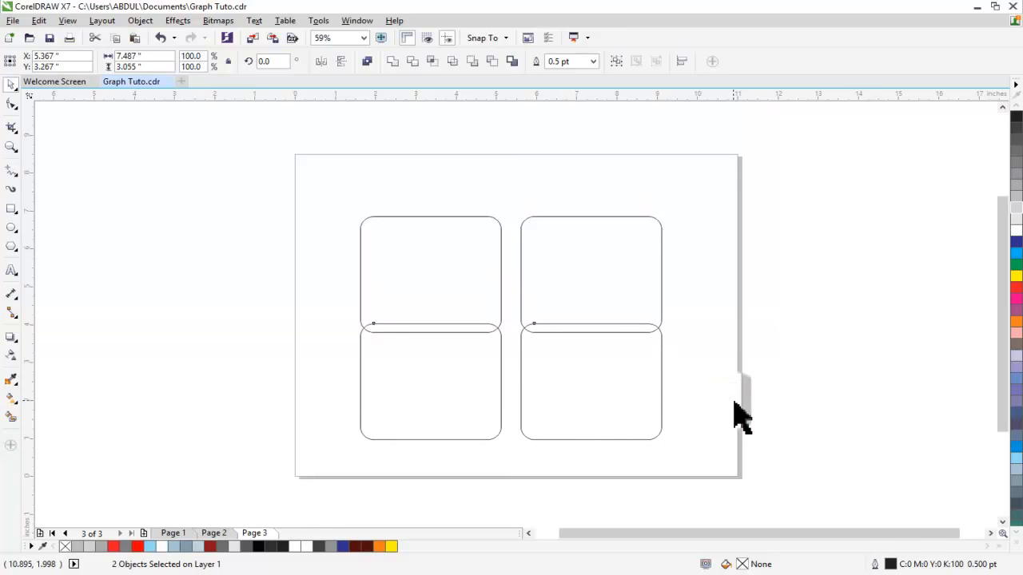
key(Down)
key(Down)
key(Down)
key(Down)
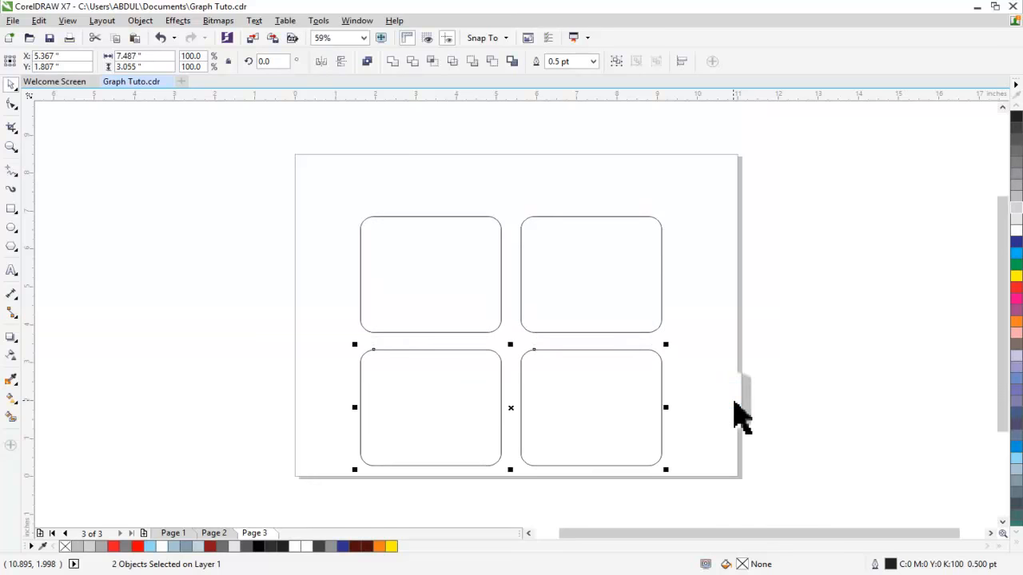
key(Down)
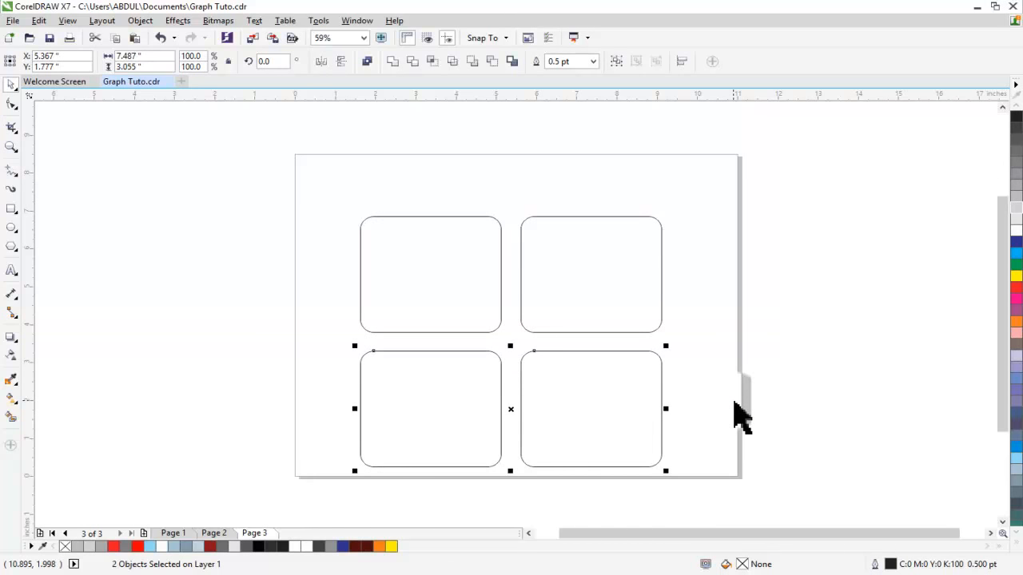
Centre all four rounded rectangles on the page and group them.
click(856, 322)
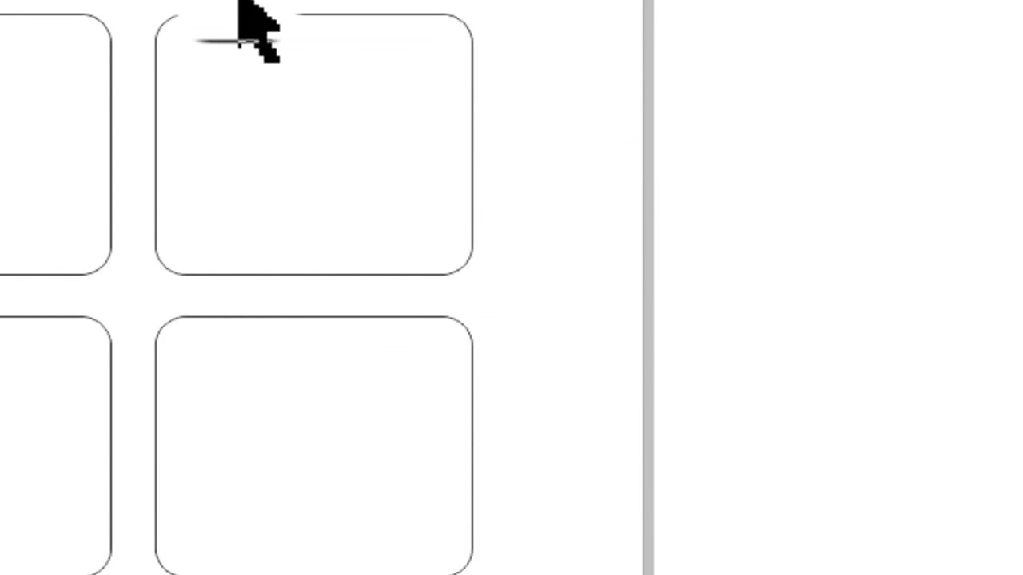
key(ctrl+a)
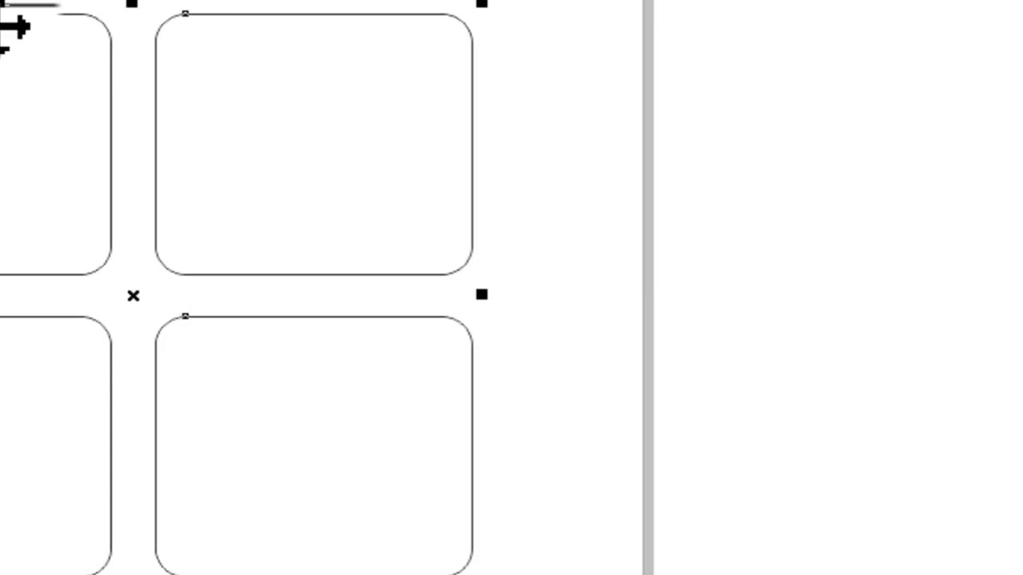
key(p)
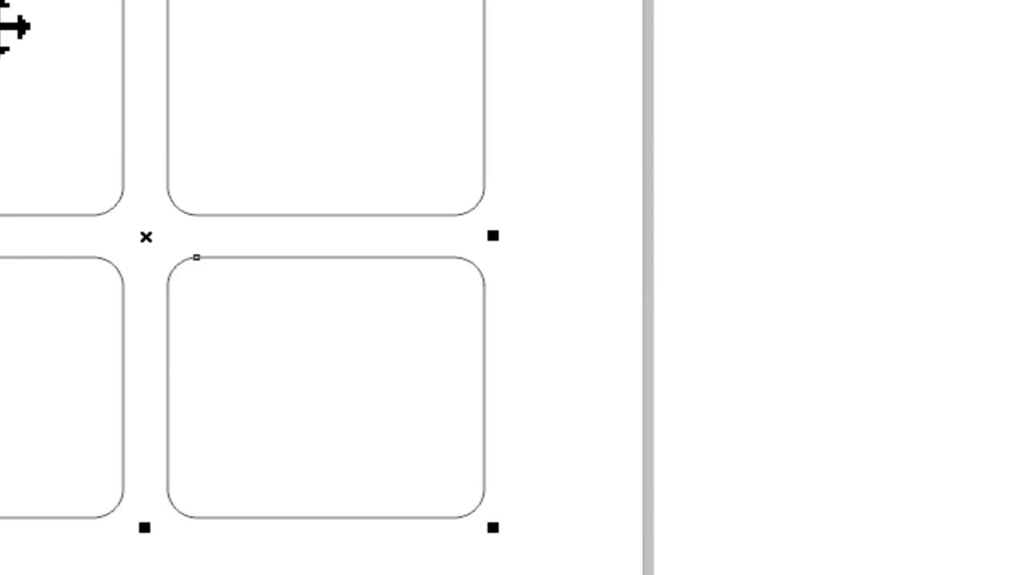
key(shift+F2)
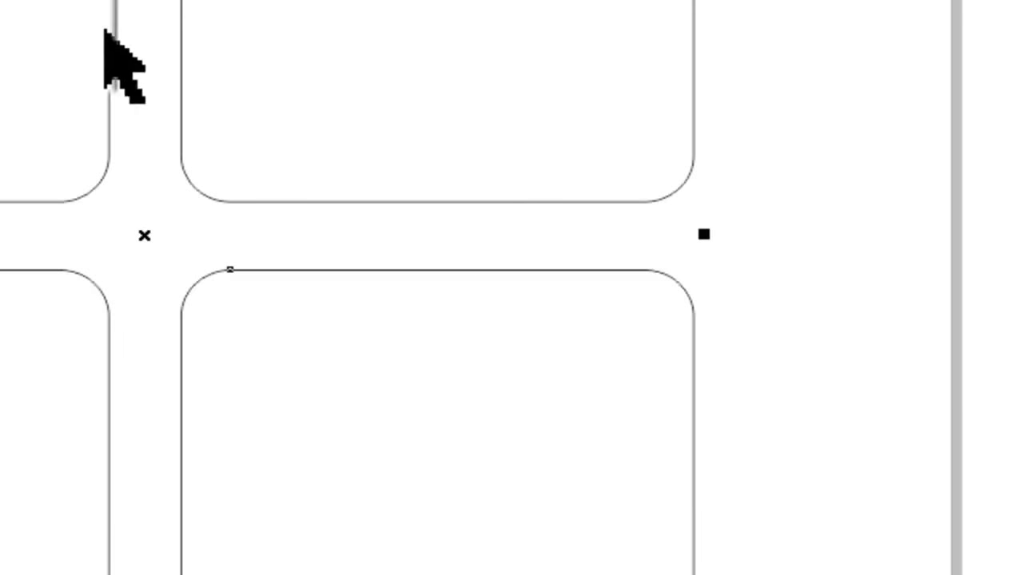
scroll(150, 39, down, 1)
click(885, 2)
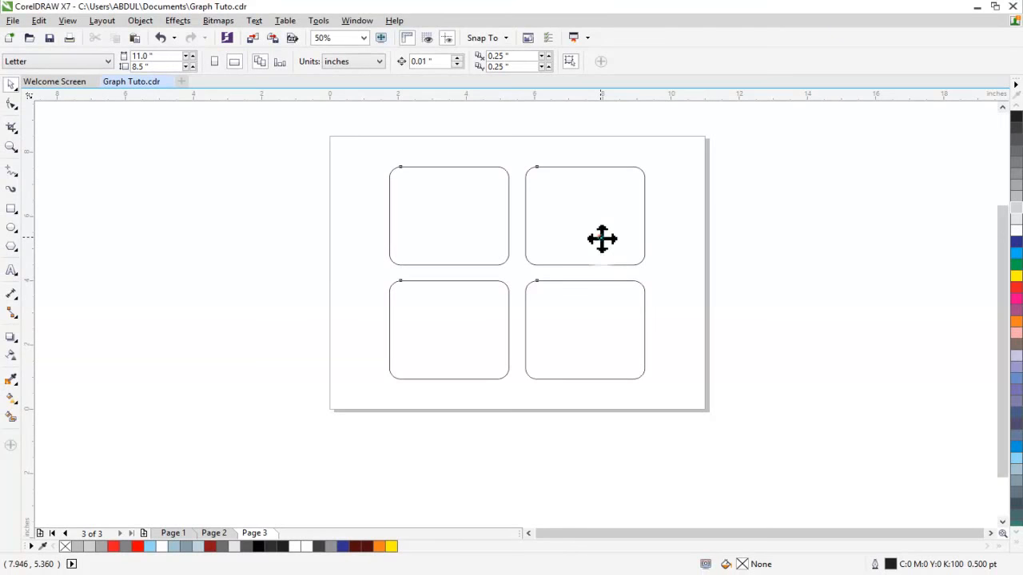
click(602, 238)
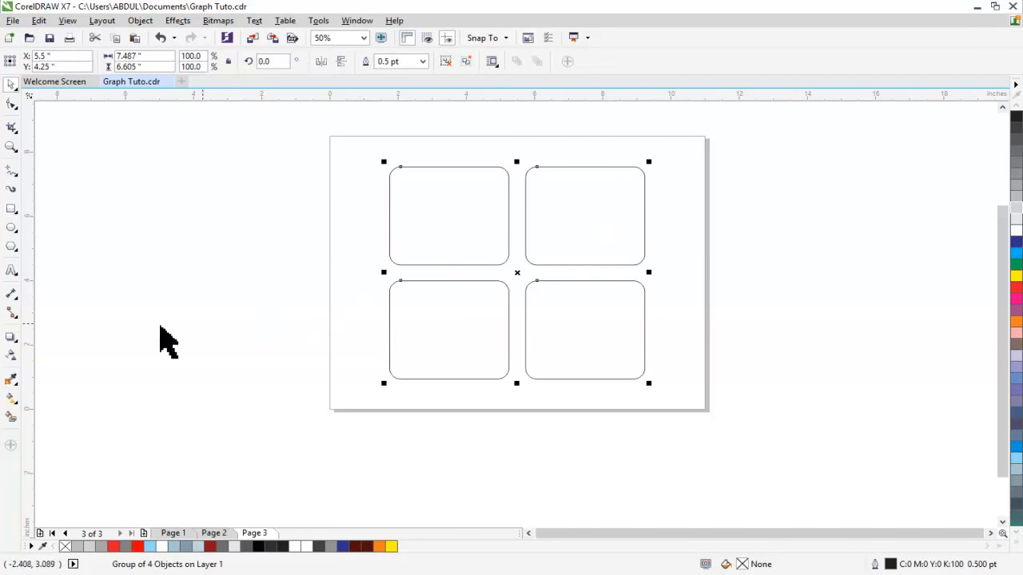
key(shift+F2)
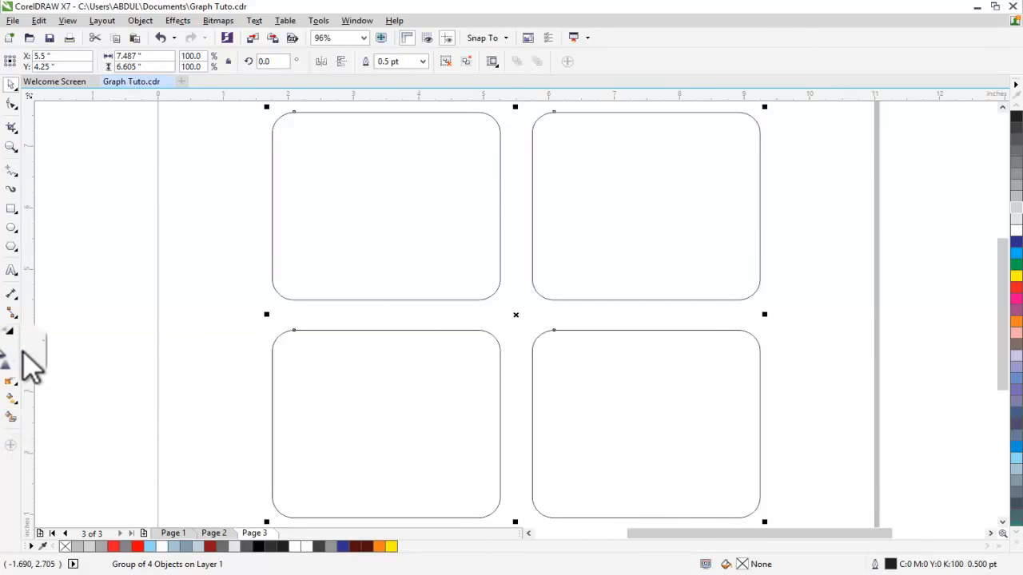
click(142, 20)
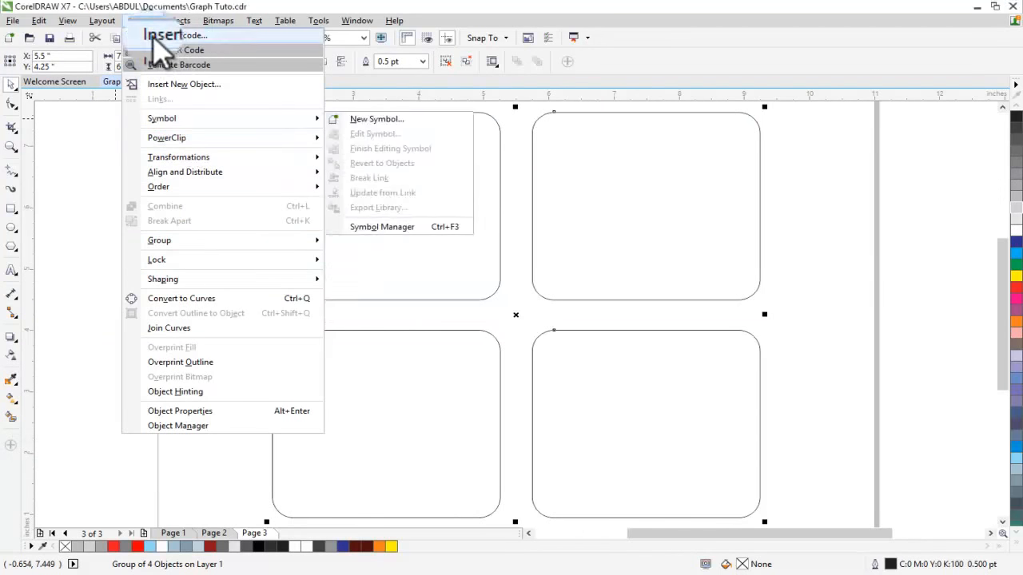
mouse_move(185, 22)
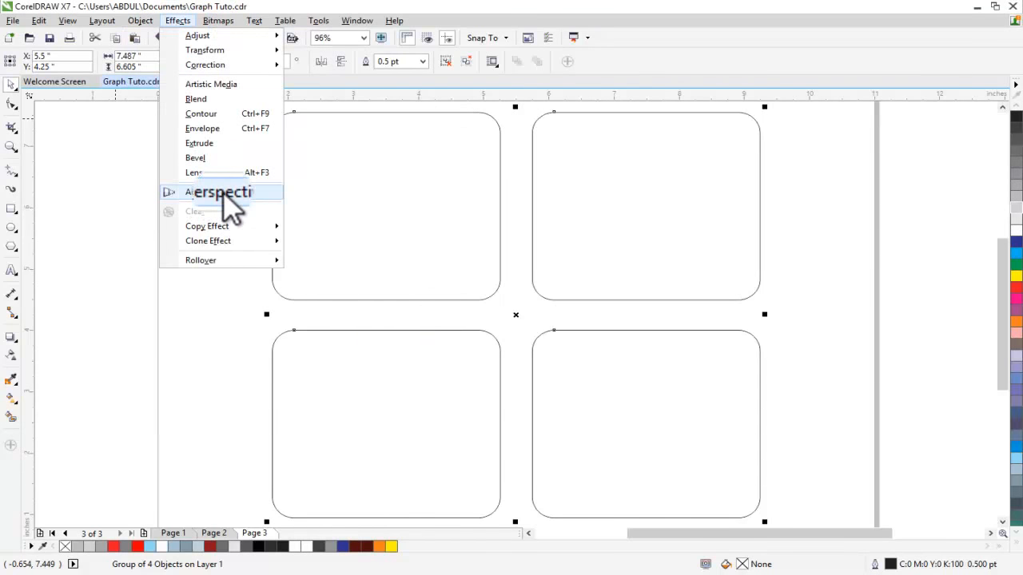
click(107, 235)
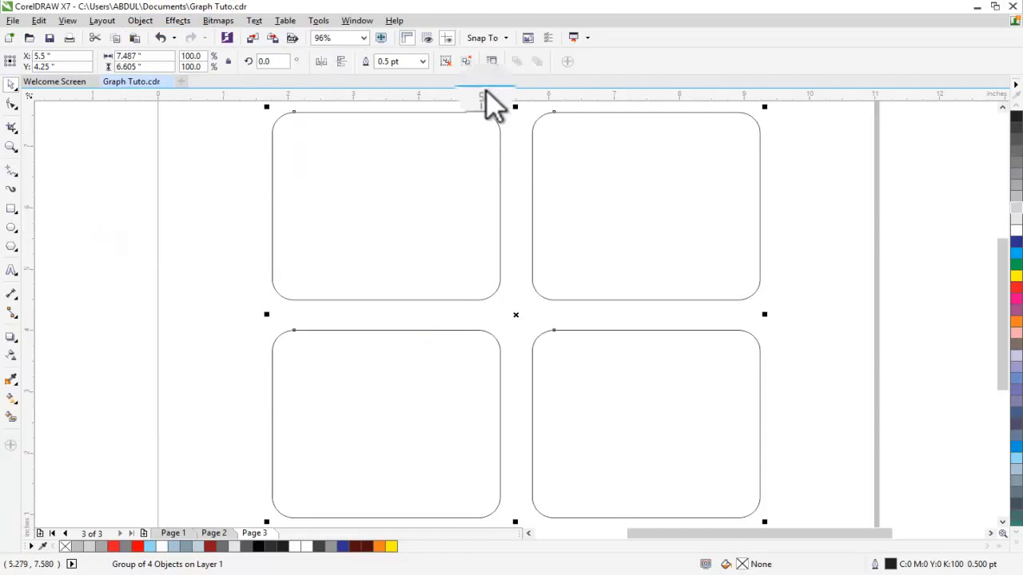
Ungroup the four rounded rectangles, weld them into a single curve object and select it.
click(468, 62)
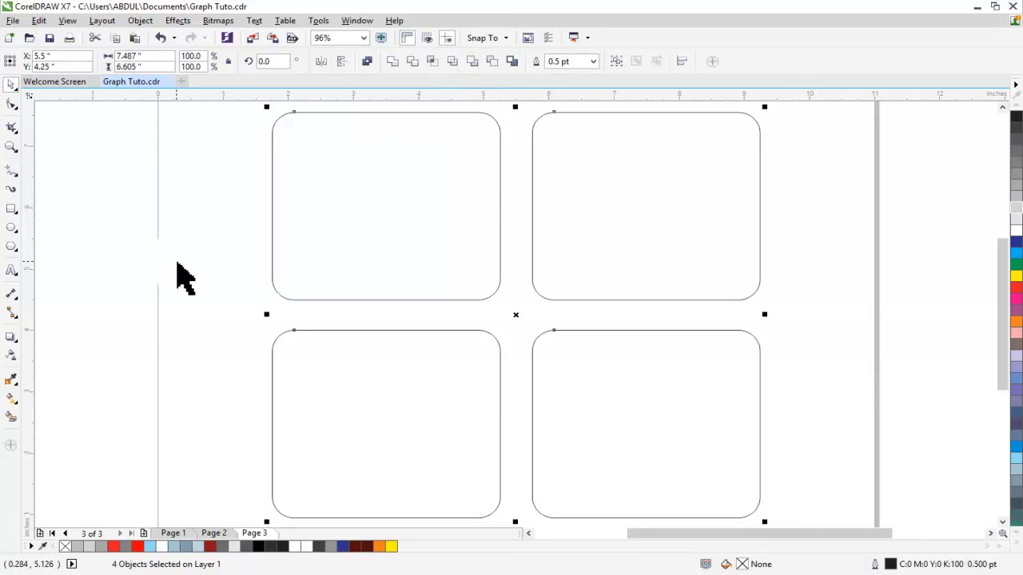
key(ctrl+g)
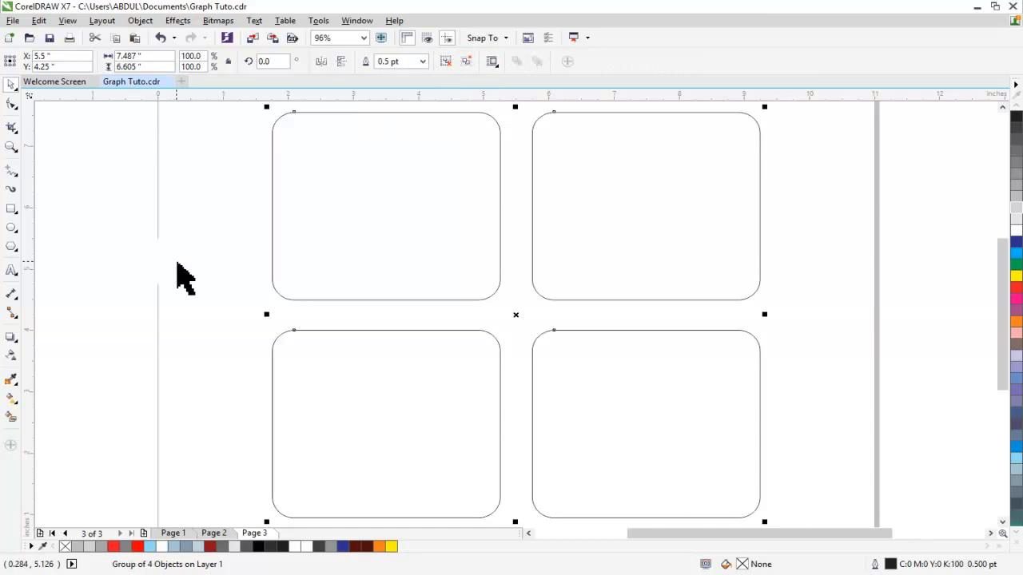
click(468, 62)
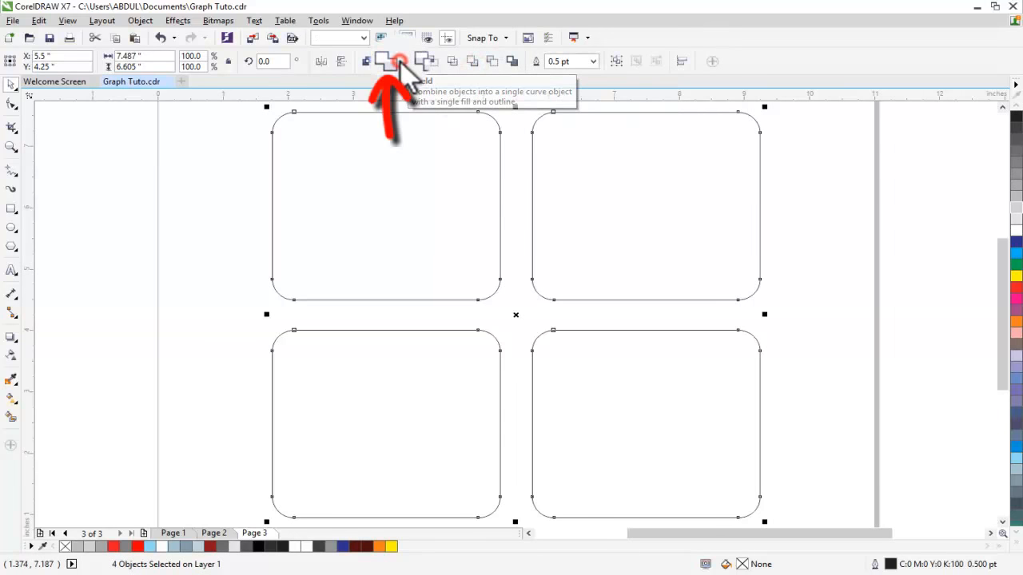
click(399, 62)
click(205, 174)
scroll(205, 175, down, 2)
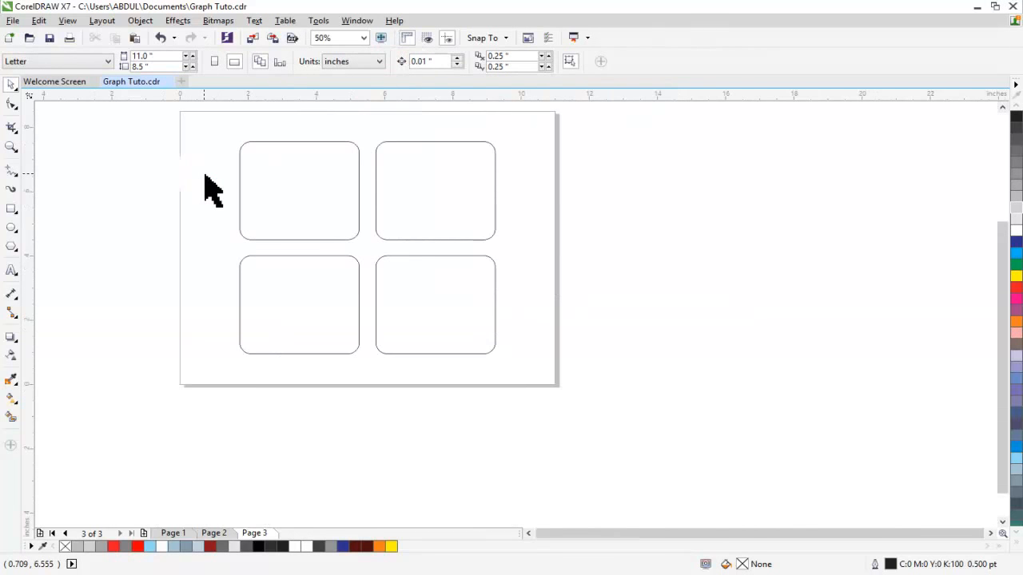
click(288, 330)
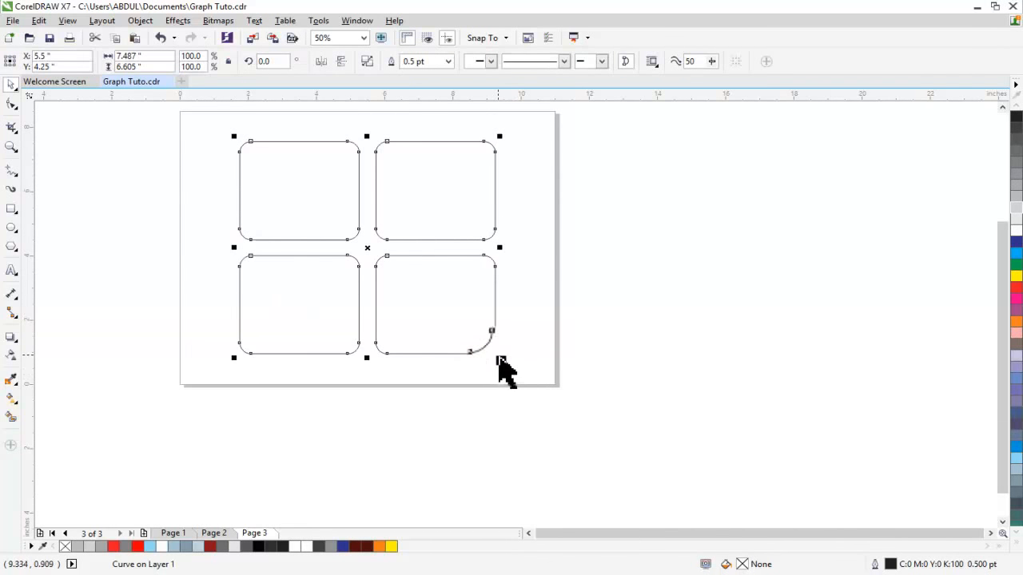
Scale the welded curve down about its centre to about 5.96 by 5.258 in, keeping it centred on the page.
drag(499, 357, 473, 342)
scroll(479, 358, down, 2)
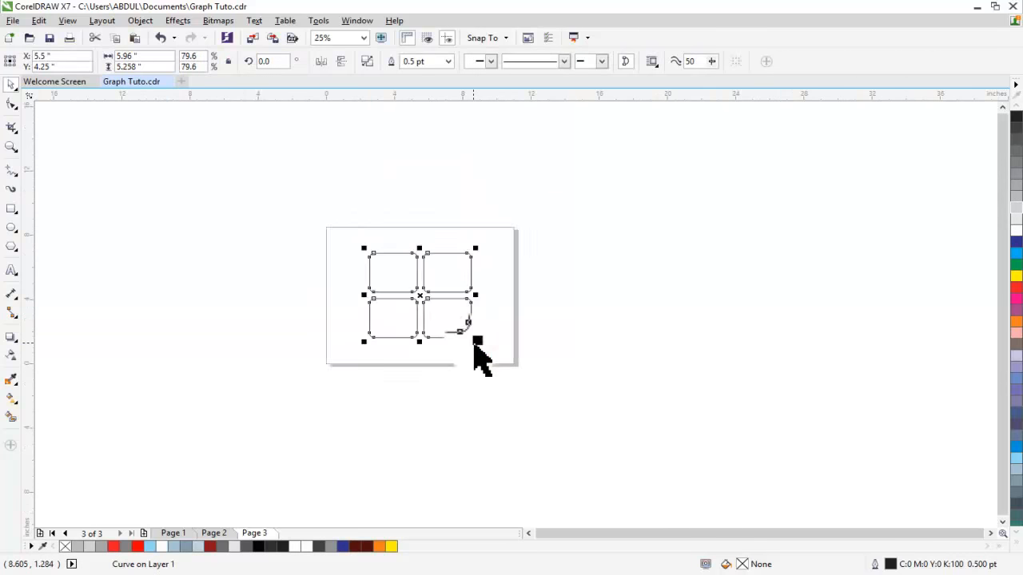
scroll(479, 358, up, 4)
scroll(831, 368, down, 2)
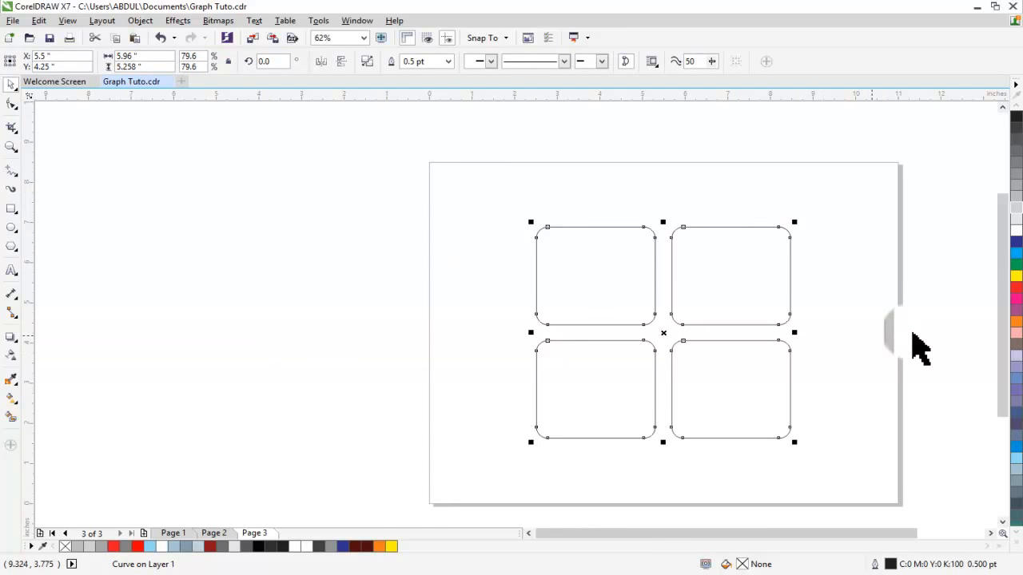
click(911, 331)
click(732, 391)
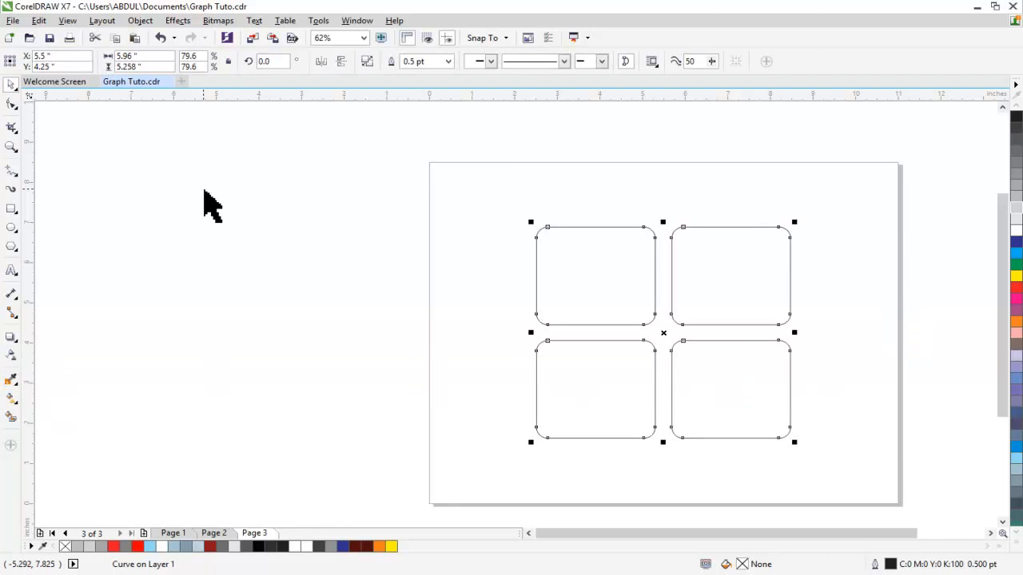
drag(578, 252, 527, 249)
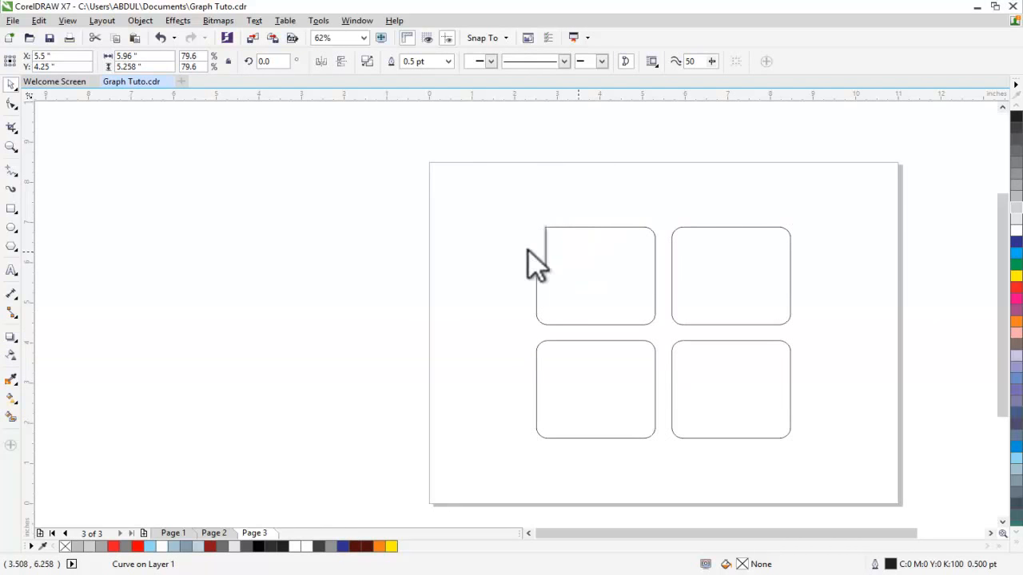
Add perspective to the welded curve, pulling its lower-right corner up and outward, lower-left right and down, and upper-right inward and down.
click(11, 84)
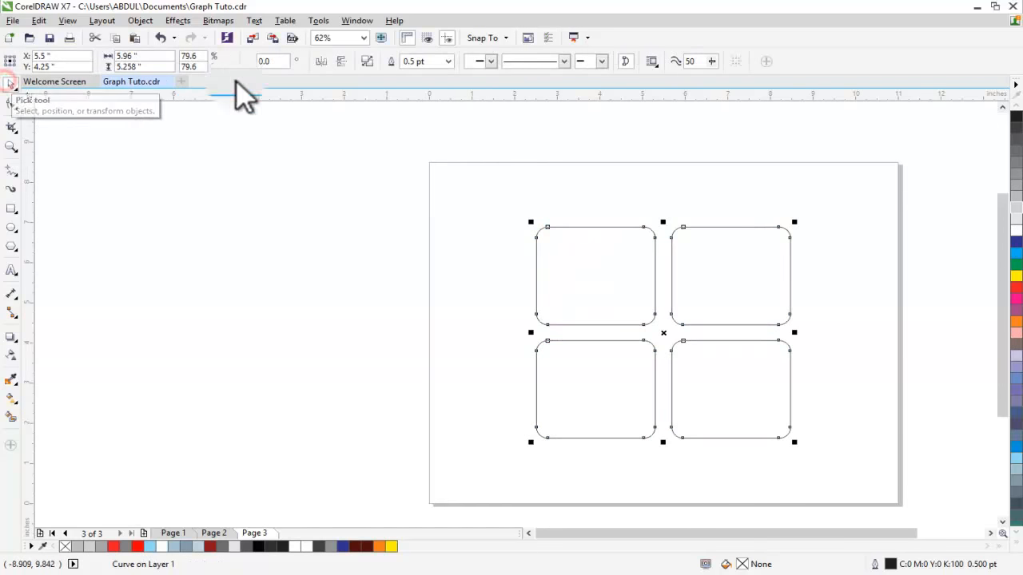
click(215, 21)
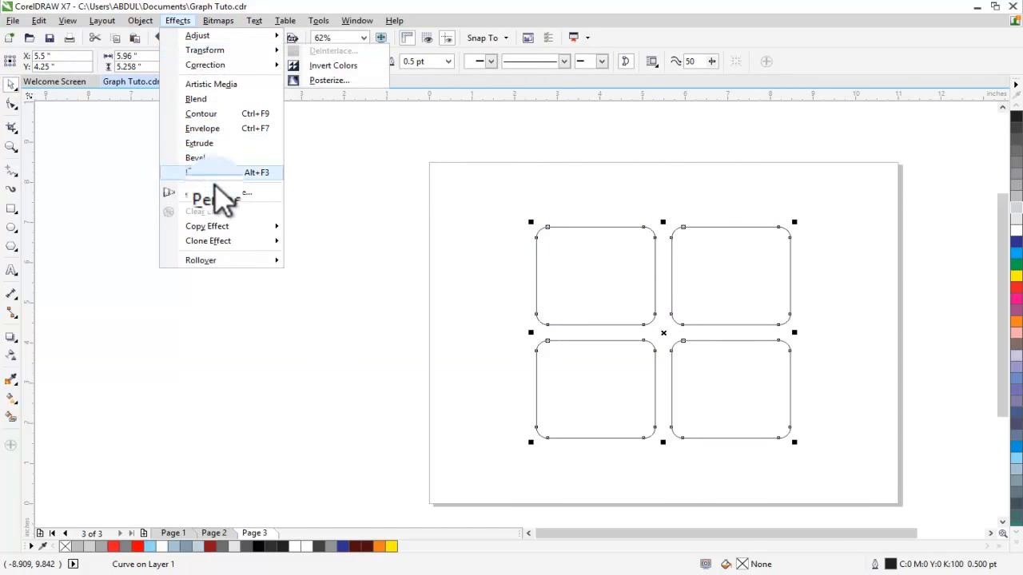
click(218, 192)
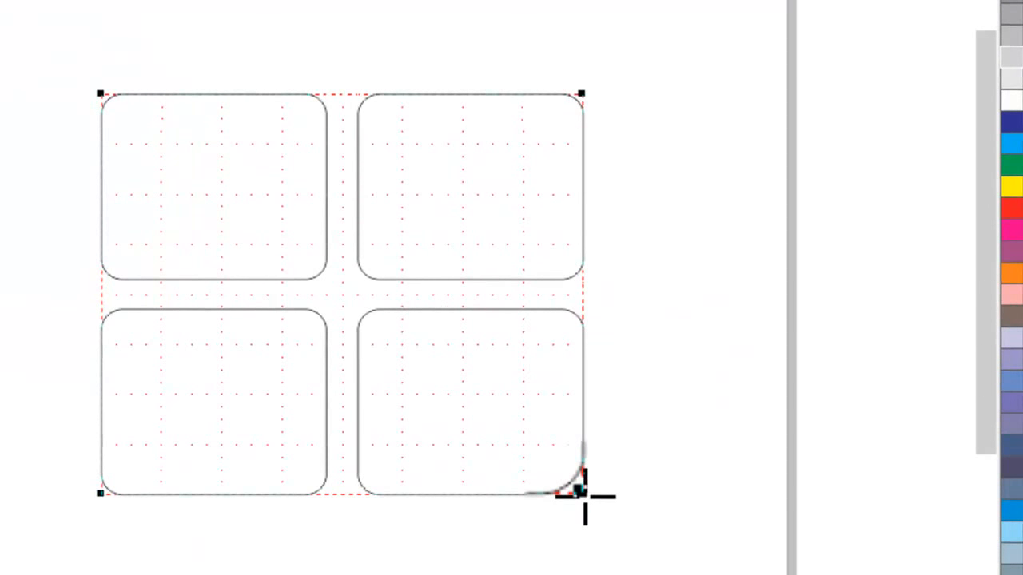
drag(581, 493, 613, 445)
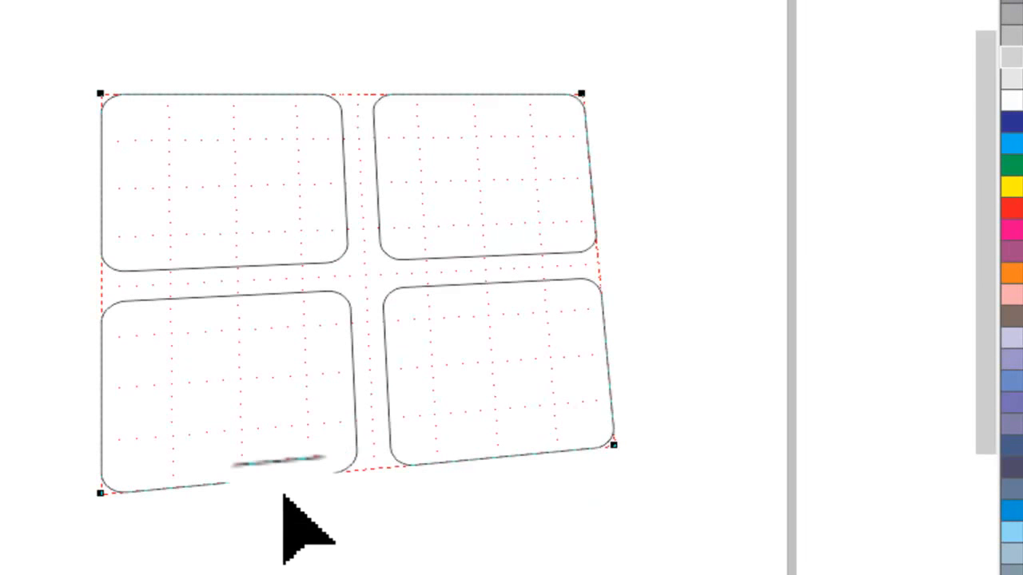
drag(100, 493, 139, 517)
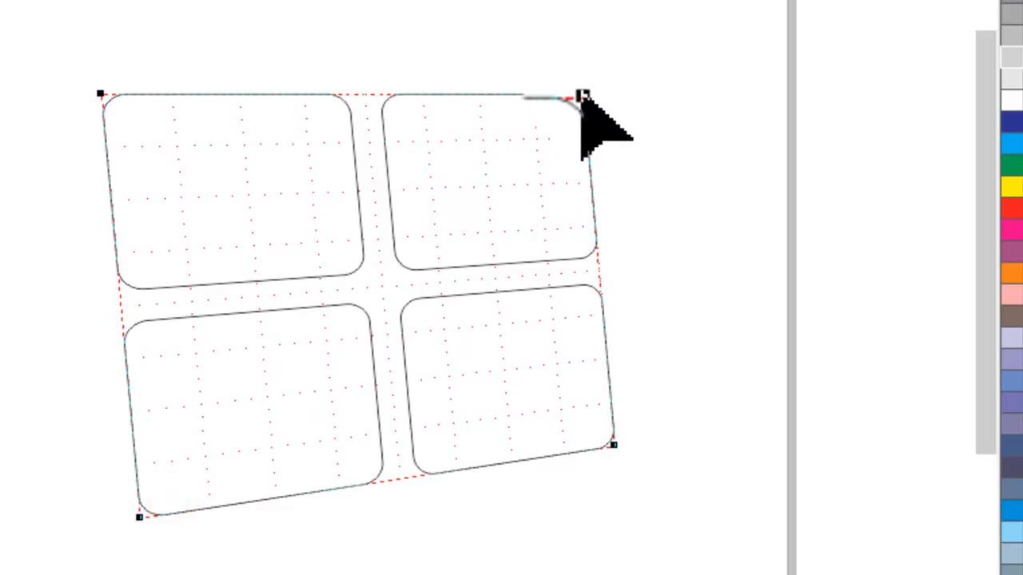
drag(579, 95, 563, 112)
Refine the perspective by moving the lower-left corner inward and slightly up and the lower-right corner slightly outward and up.
mouse_move(613, 444)
mouse_down()
mouse_move(600, 468)
mouse_move(613, 450)
mouse_move(622, 463)
mouse_move(617, 442)
mouse_up()
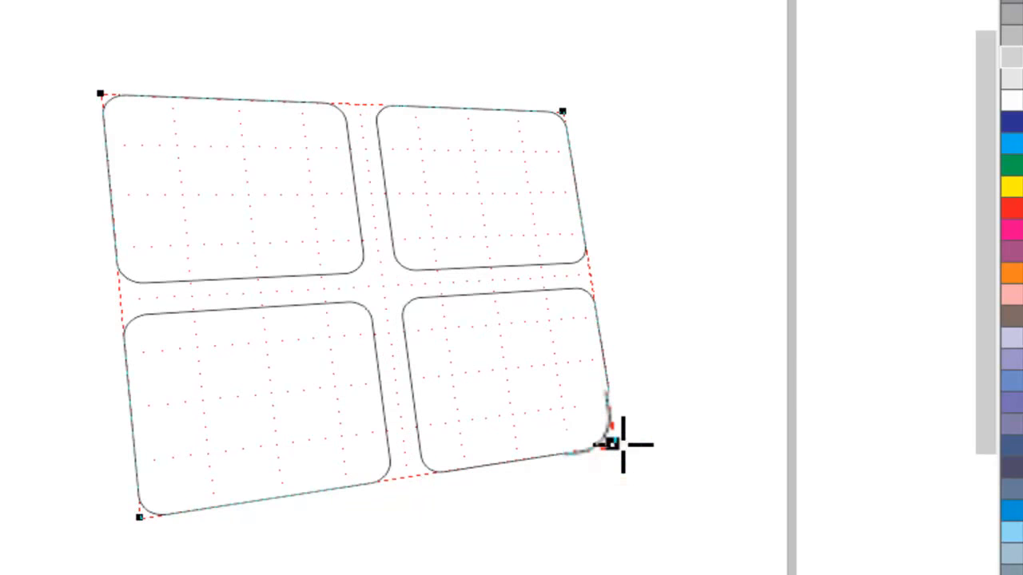
drag(139, 516, 167, 505)
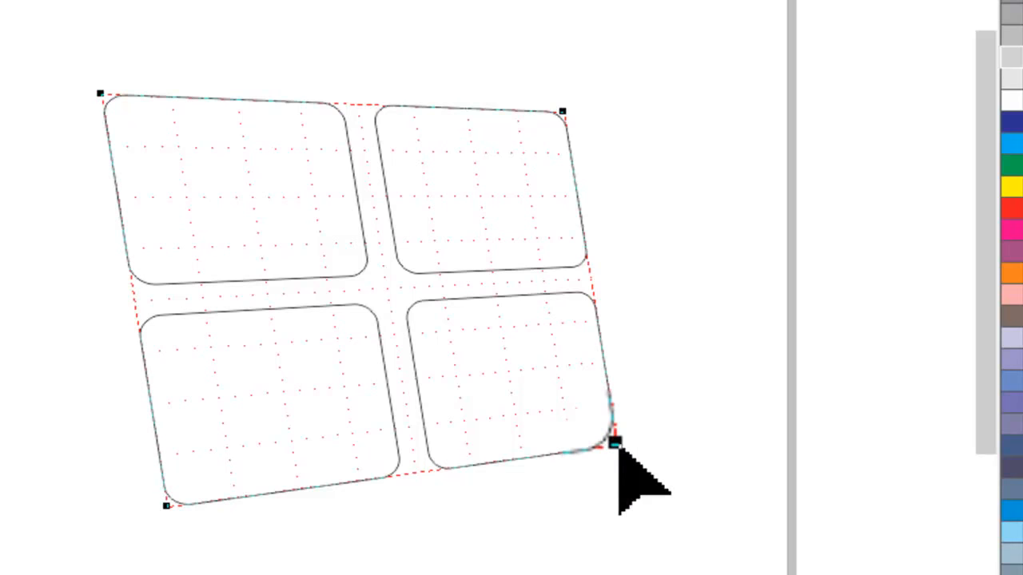
drag(615, 442, 630, 438)
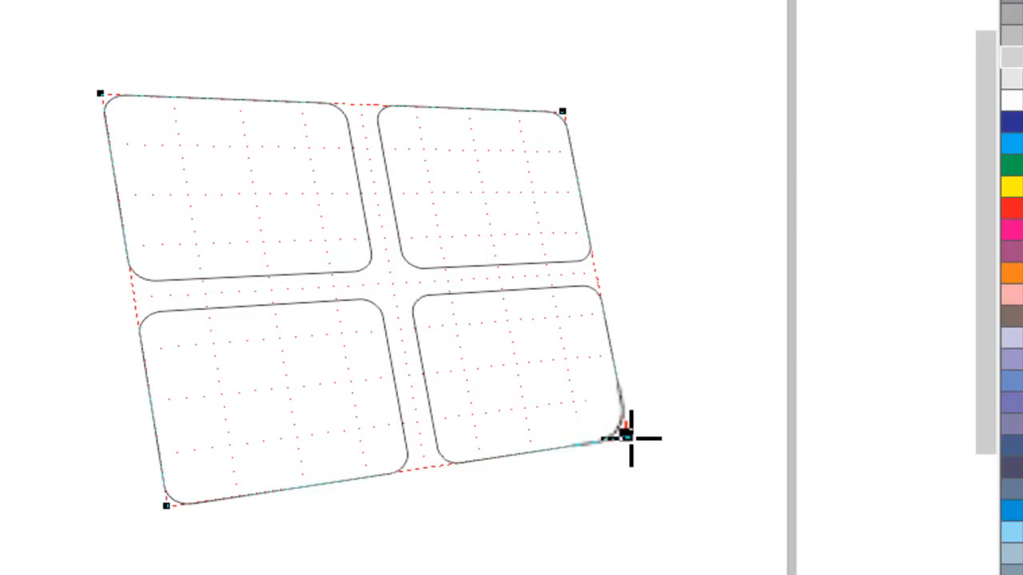
drag(630, 437, 628, 435)
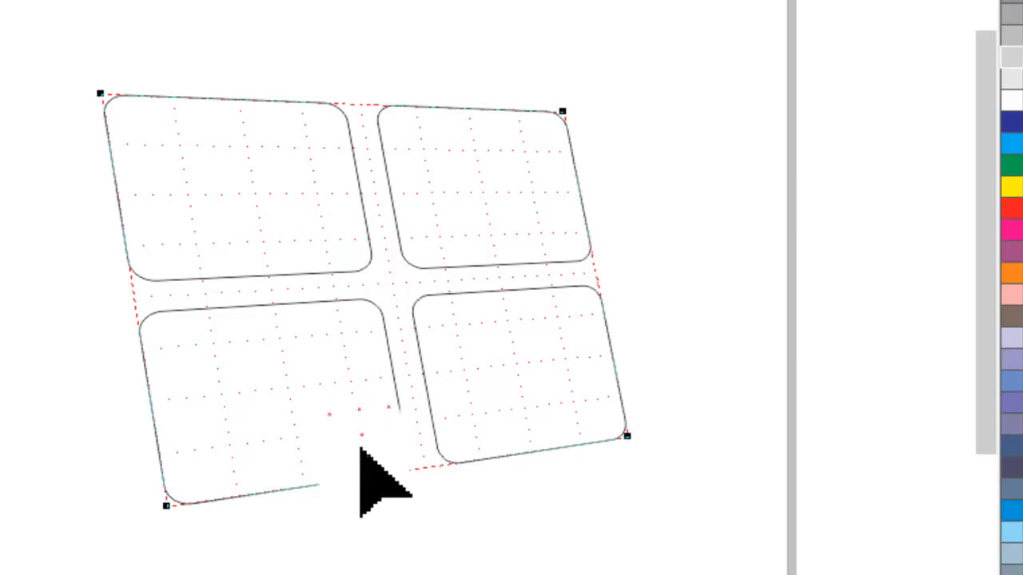
drag(166, 506, 175, 504)
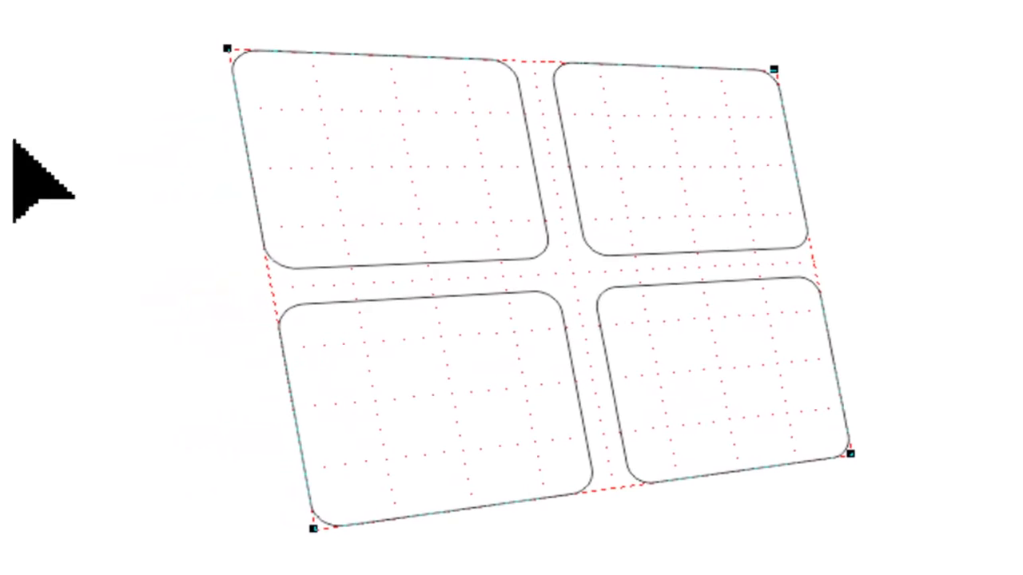
Finish the perspective edit, break the curve apart into four separate rectangles and select the lower-left one.
click(103, 119)
key(space)
key(Escape)
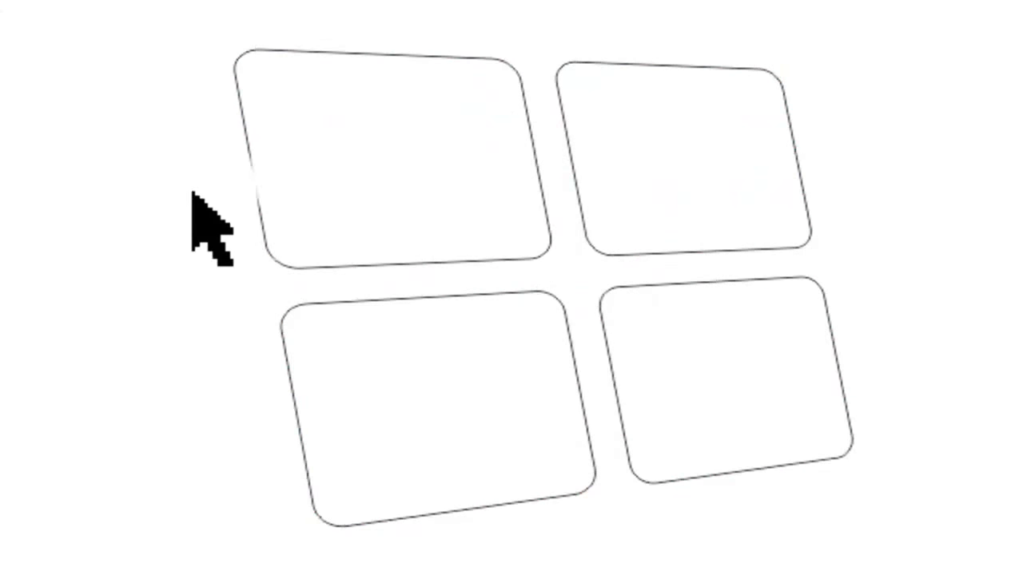
click(323, 171)
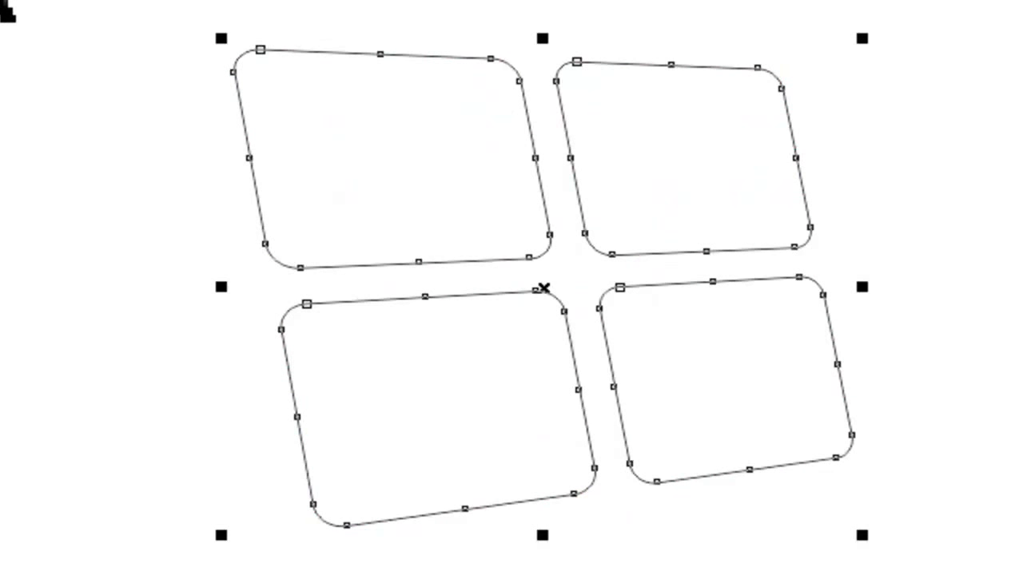
click(192, 255)
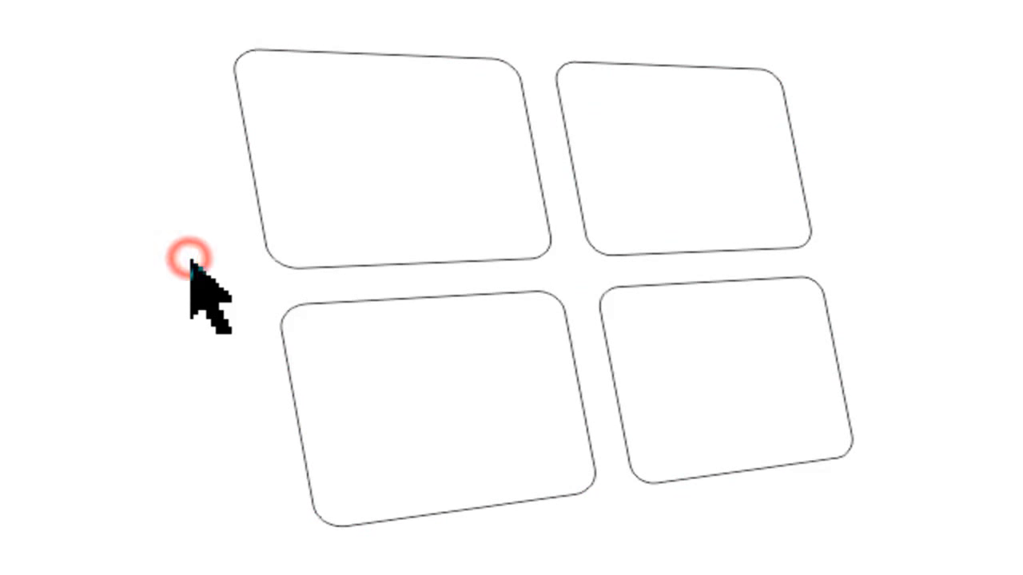
click(373, 425)
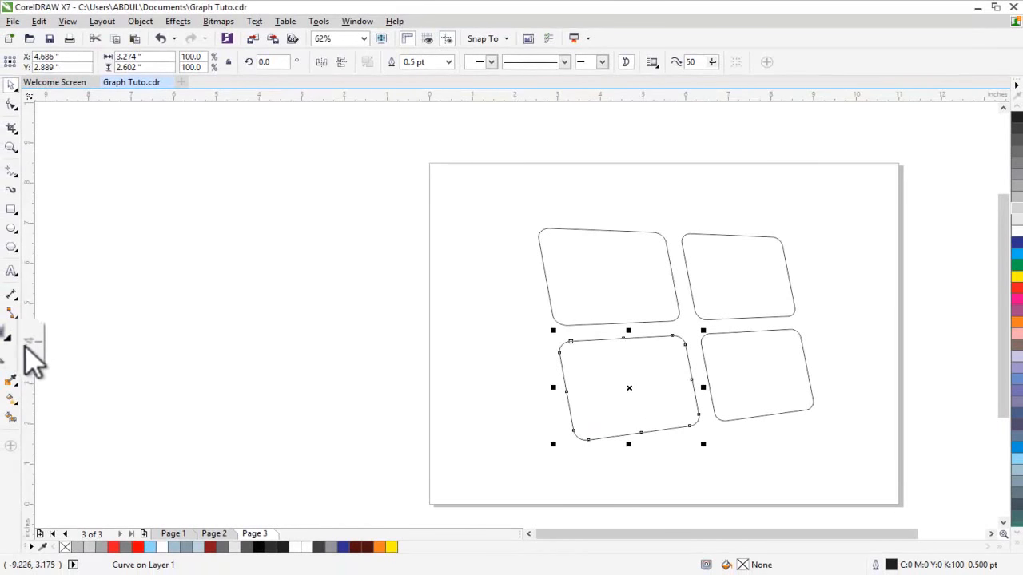
Extrude the lower-left rectangle with the Extrude Bottom Left preset and pull its vanishing point in near the page's lower-left corner.
click(16, 342)
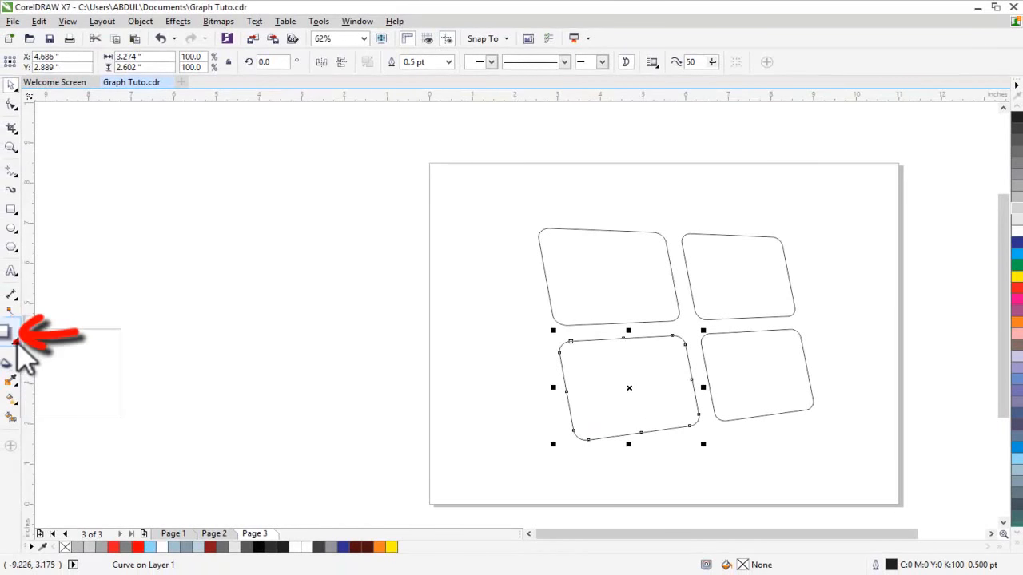
click(58, 409)
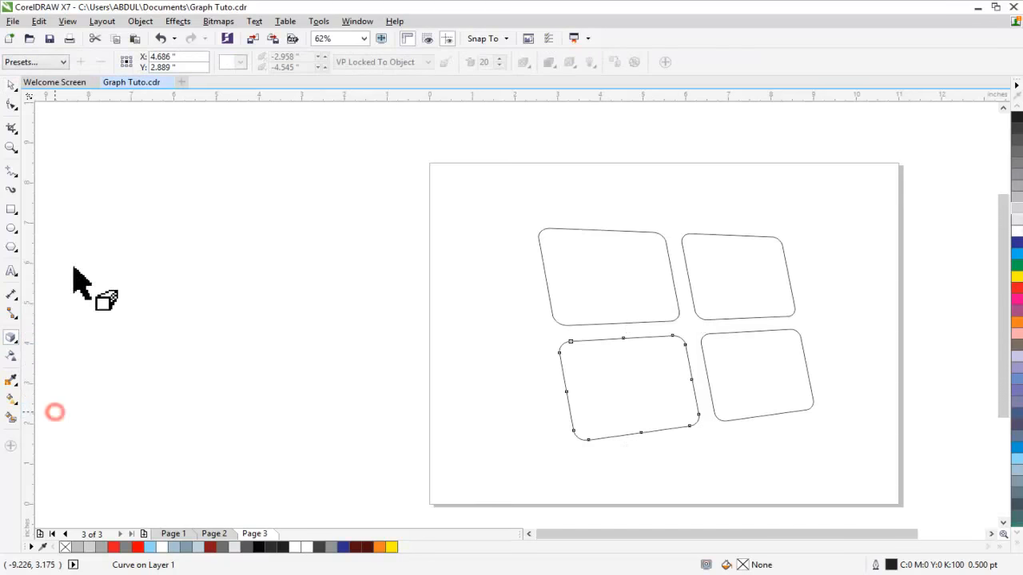
click(63, 61)
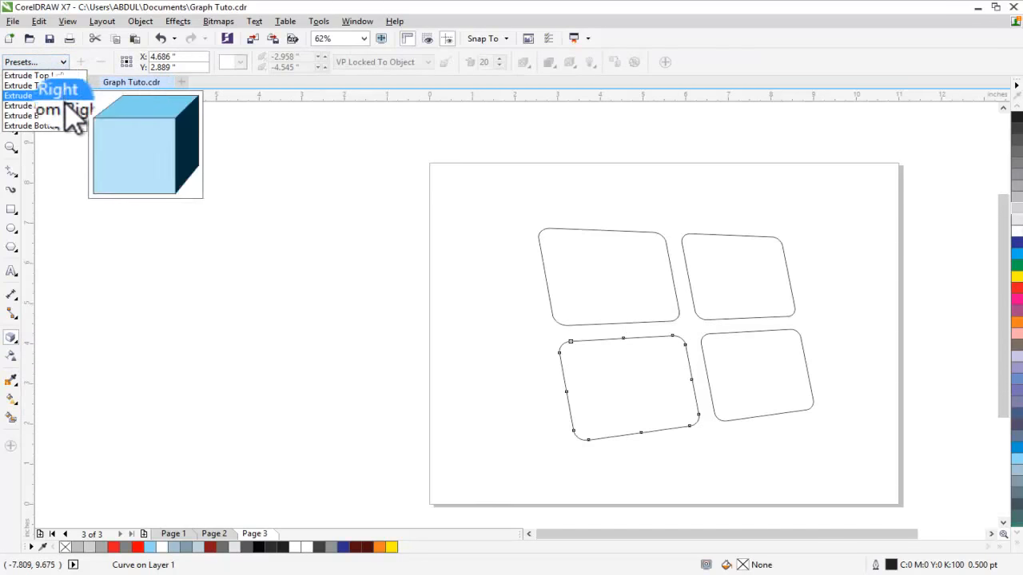
click(64, 127)
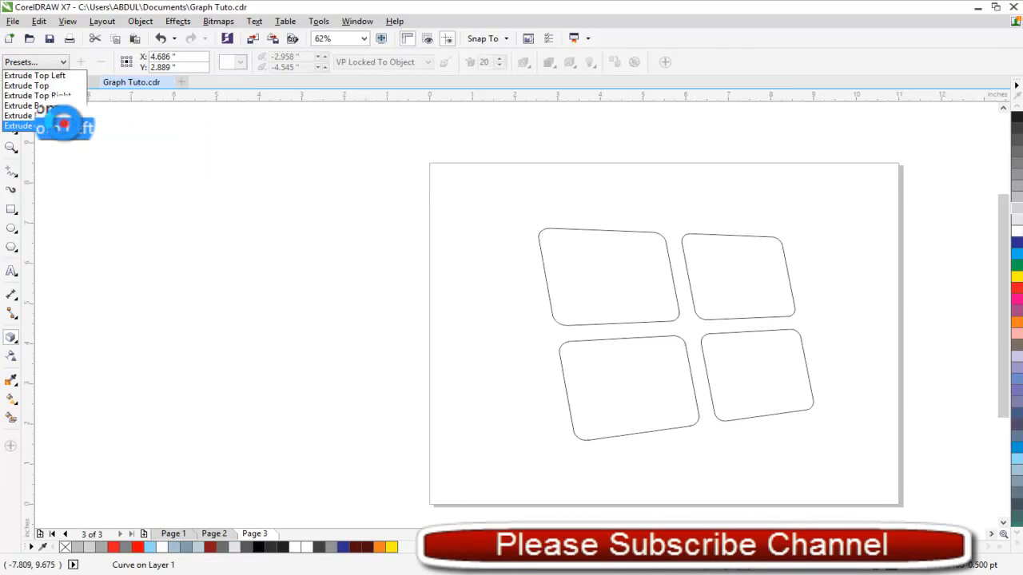
scroll(506, 205, down, 4)
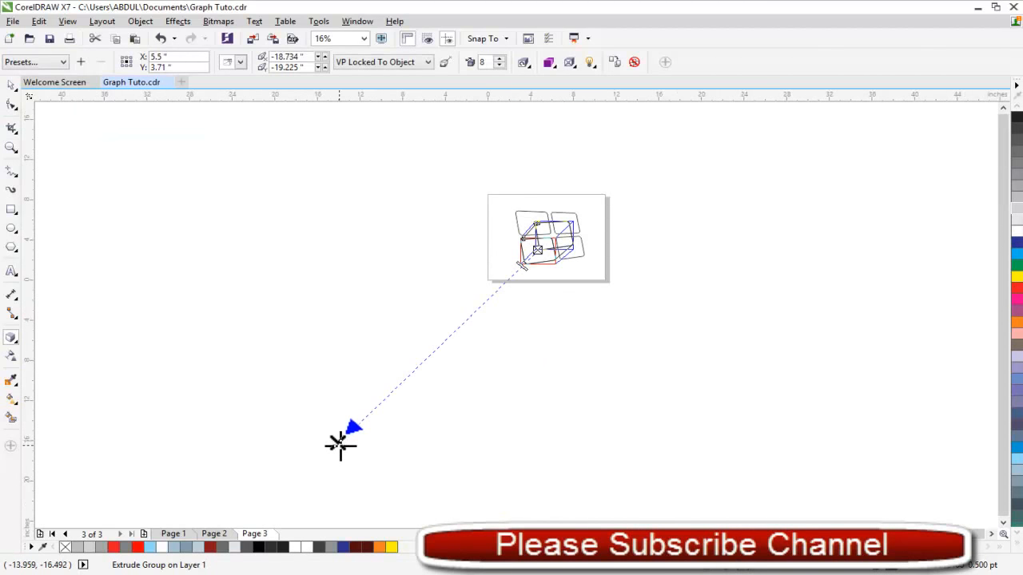
drag(366, 411, 470, 314)
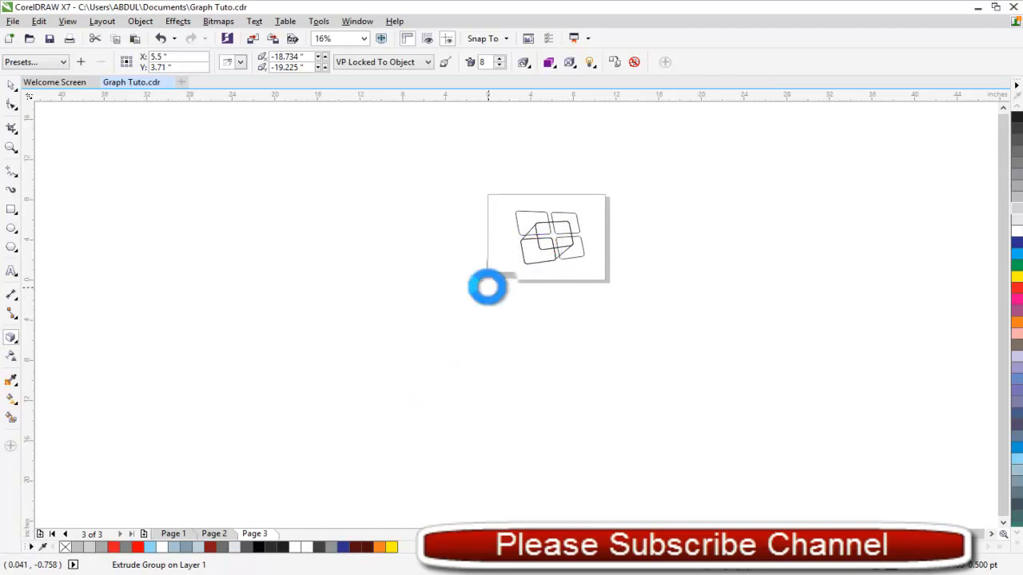
key(shift+F2)
scroll(490, 287, down, 2)
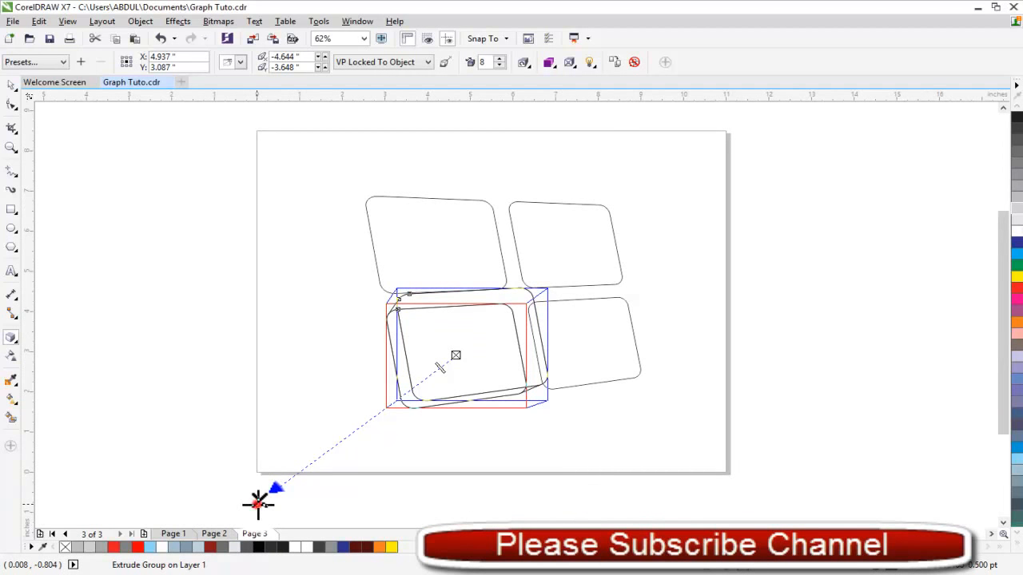
Fine-tune the extrusion's vanishing point to a spot below the page, down and slightly left of the lower-left rectangle.
mouse_move(258, 503)
mouse_down()
mouse_move(338, 486)
mouse_move(328, 515)
mouse_up()
click(338, 484)
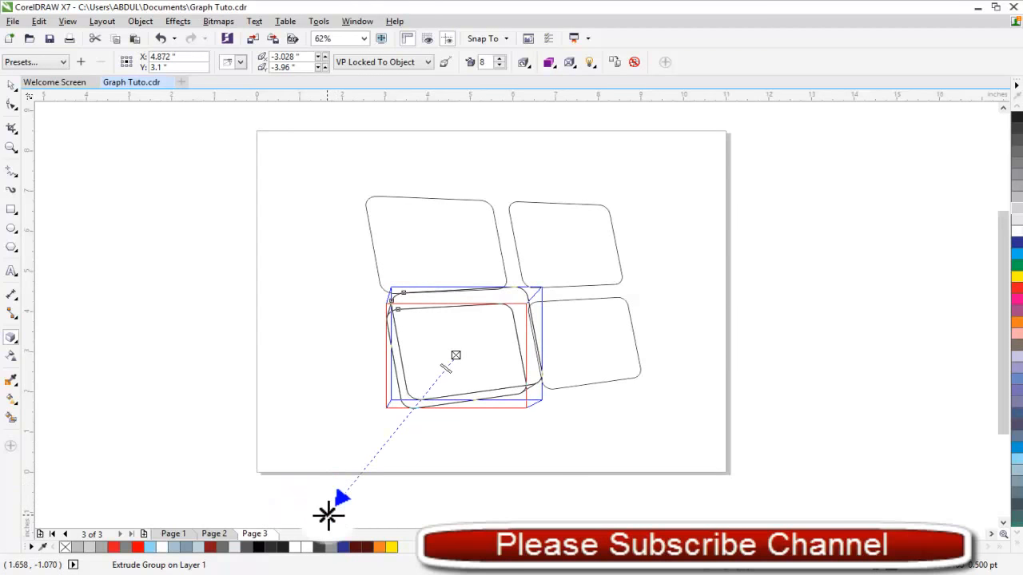
drag(328, 519, 344, 529)
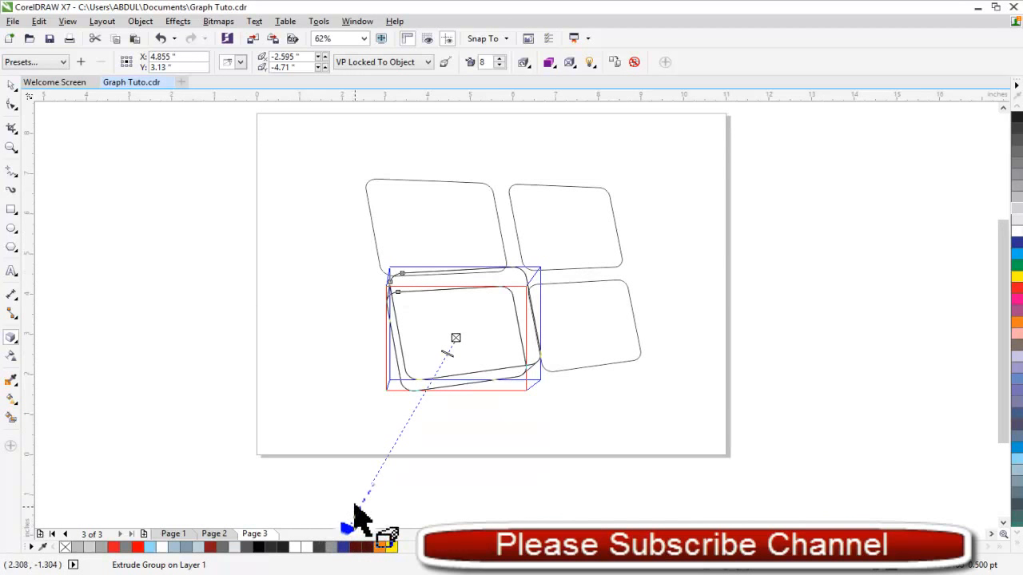
drag(1003, 328, 1005, 347)
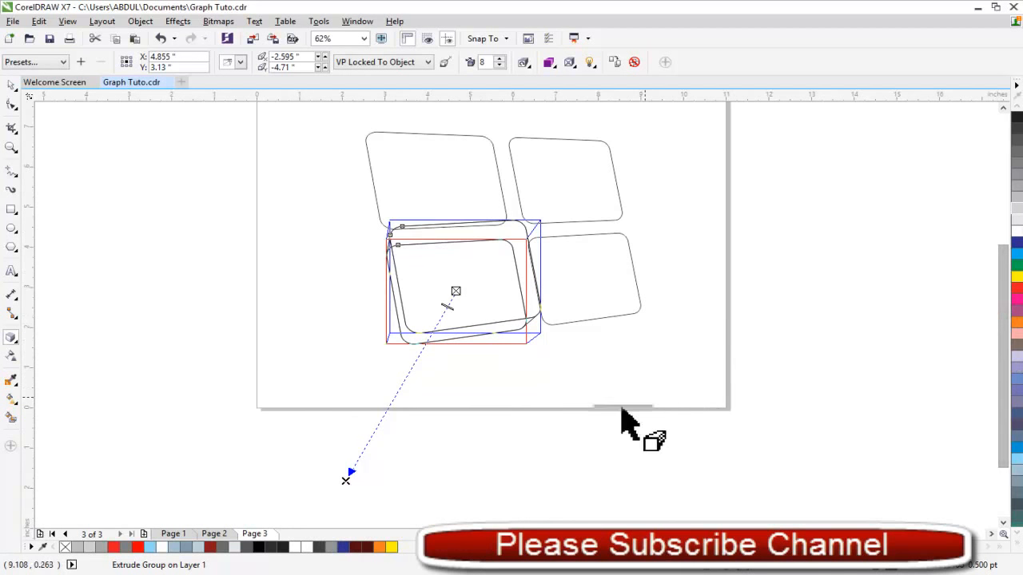
drag(344, 484, 340, 496)
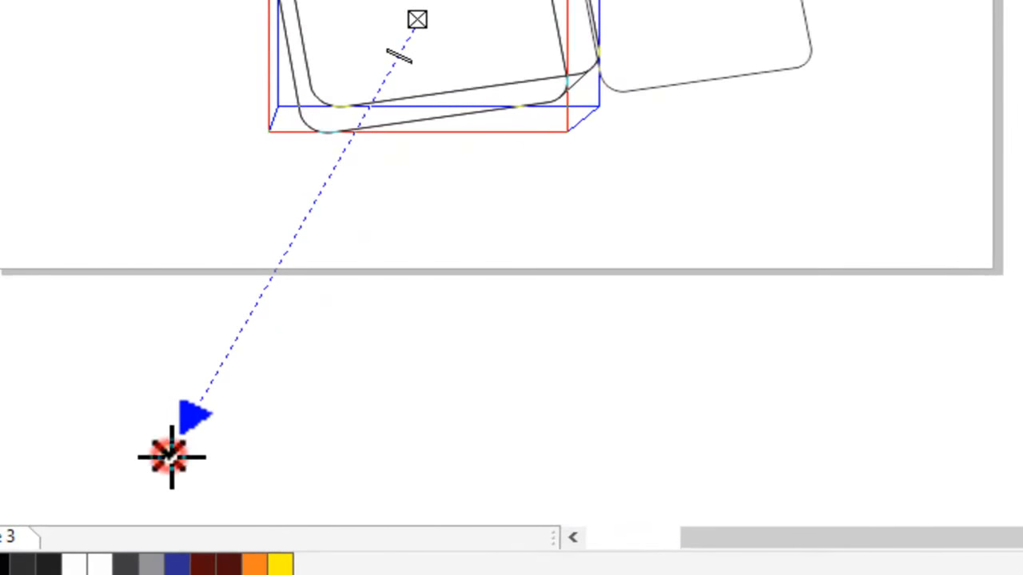
mouse_move(171, 457)
mouse_down()
mouse_move(194, 450)
mouse_move(216, 484)
mouse_move(118, 472)
mouse_move(121, 433)
mouse_up()
click(446, 84)
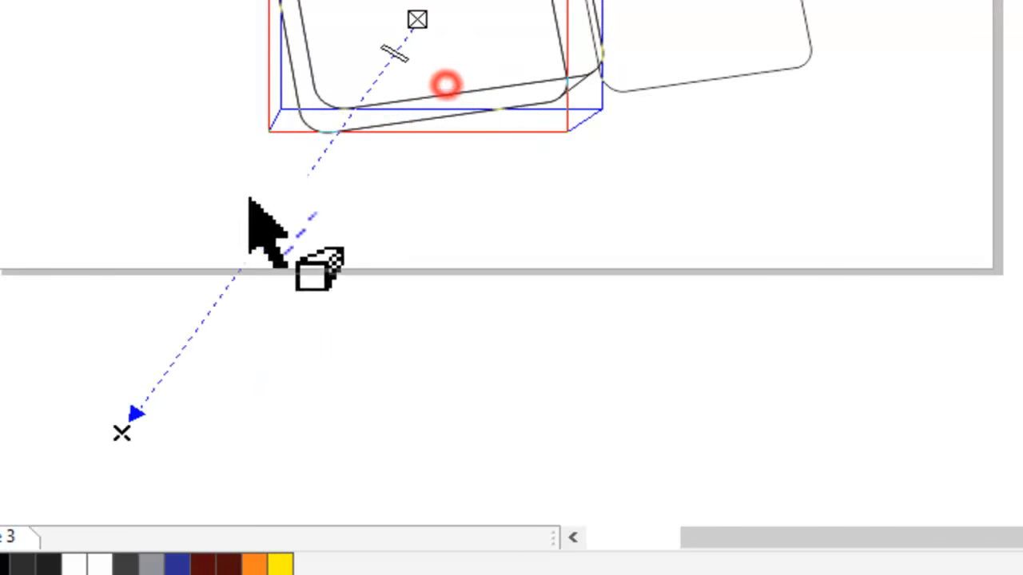
mouse_move(119, 429)
mouse_down()
mouse_move(123, 395)
mouse_move(100, 401)
mouse_up()
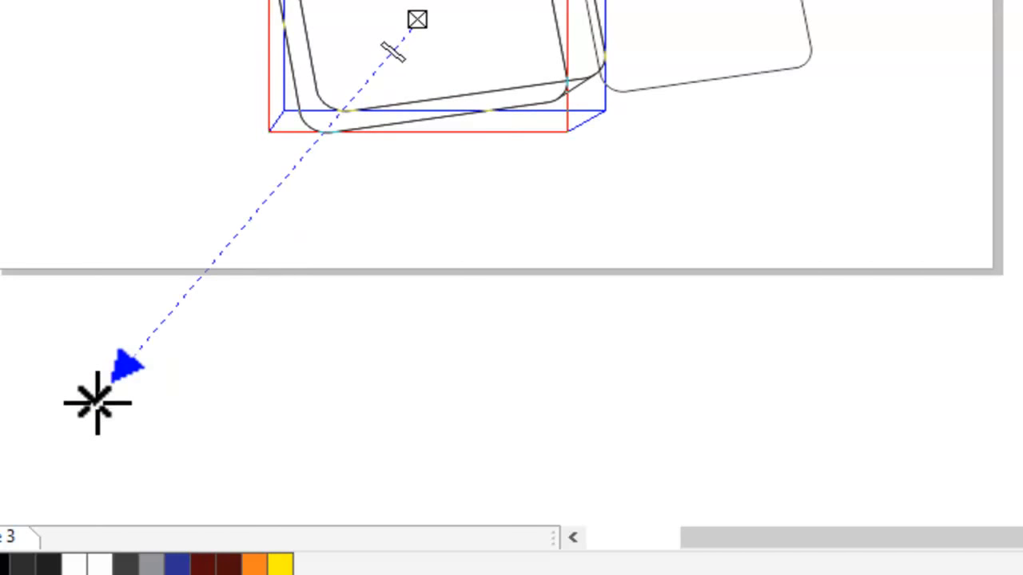
click(701, 385)
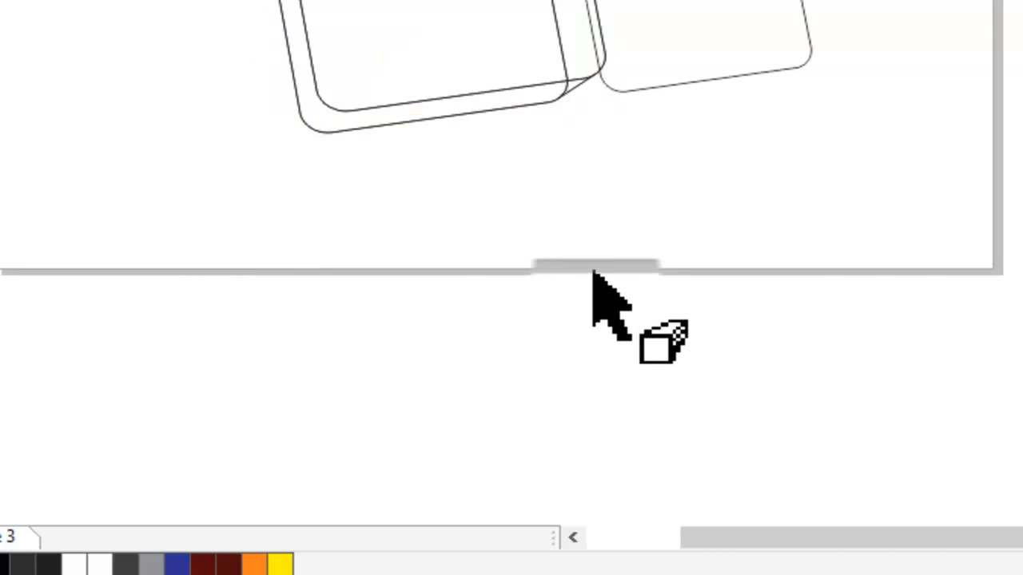
drag(384, 64, 121, 418)
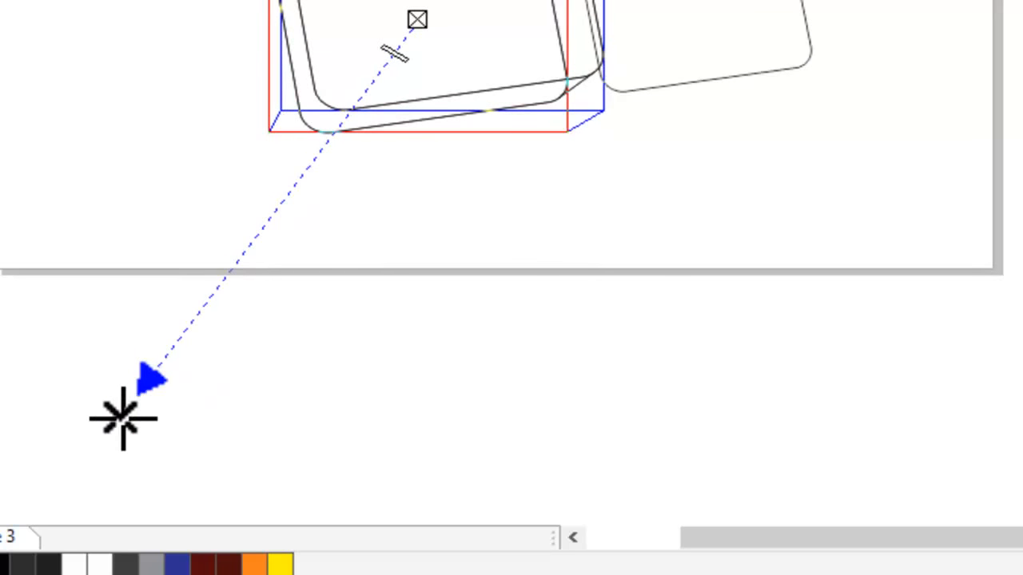
click(470, 306)
Finish editing the extrusion, dismiss the document-defaults prompt and fill the lower-left extruded block with 60% black.
click(12, 85)
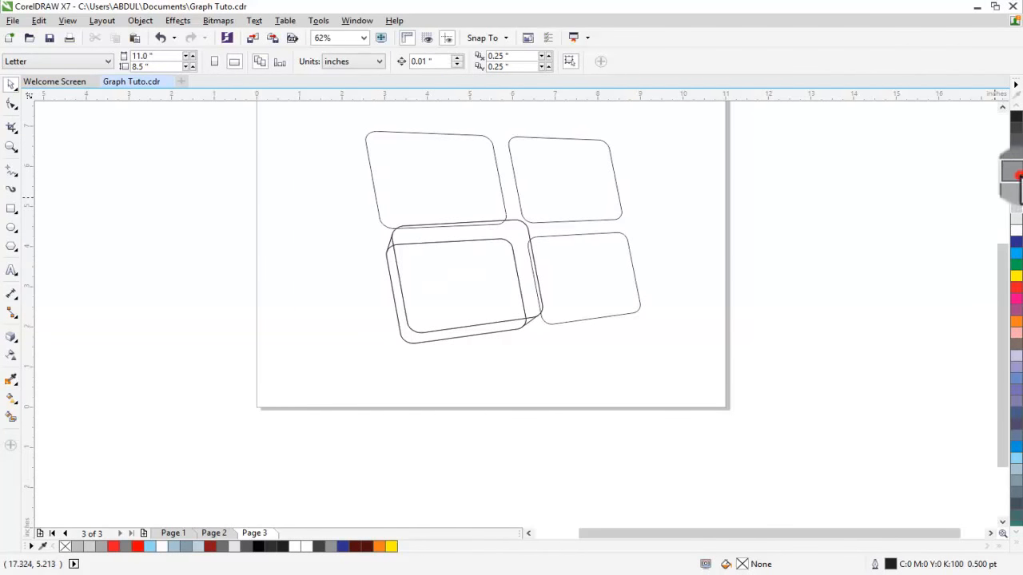
click(1013, 174)
click(402, 282)
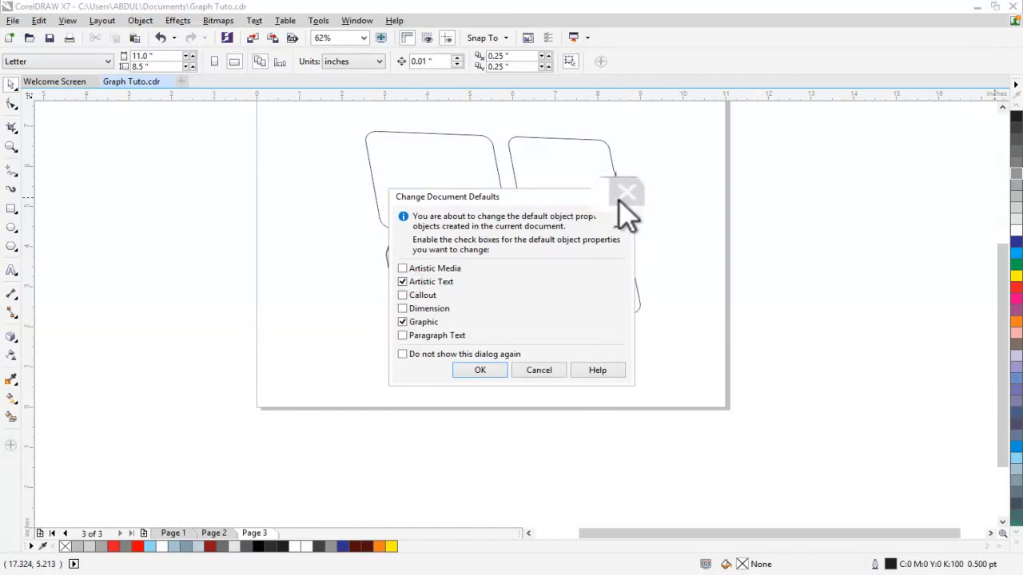
click(618, 196)
click(436, 264)
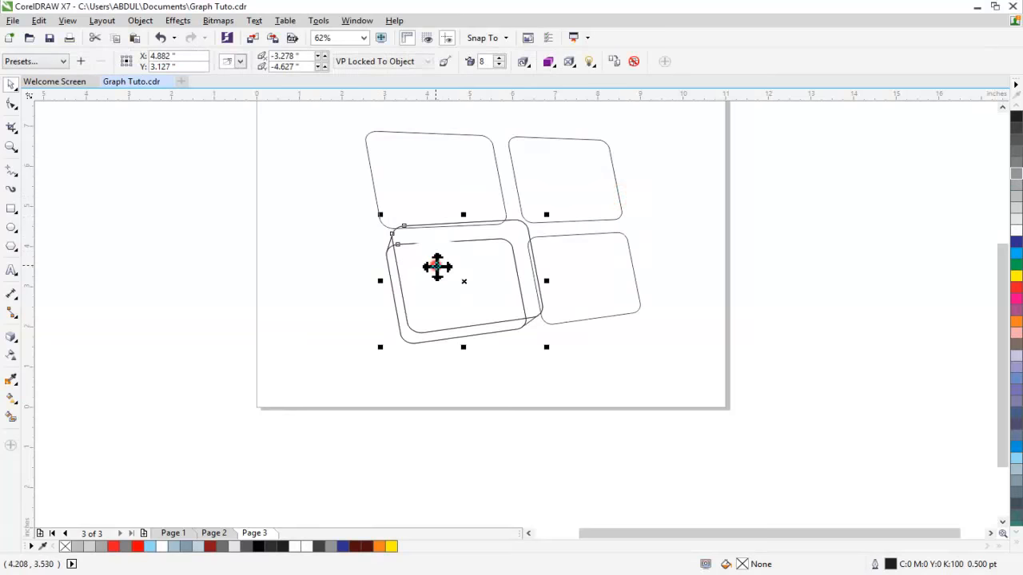
click(1012, 170)
Extrude the upper-left rectangle by copying the extrusion properties from the grey lower-left block.
click(437, 177)
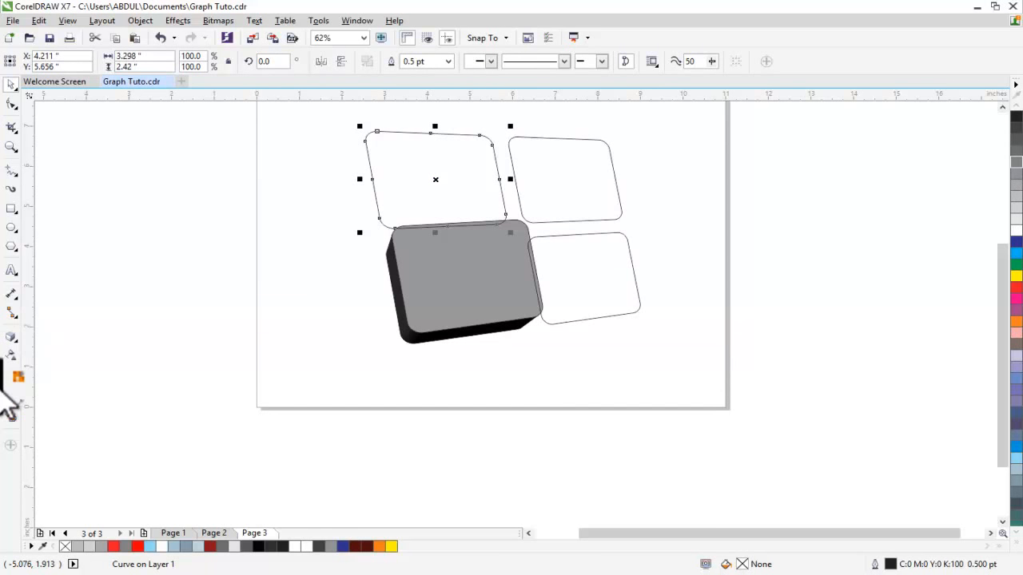
click(9, 394)
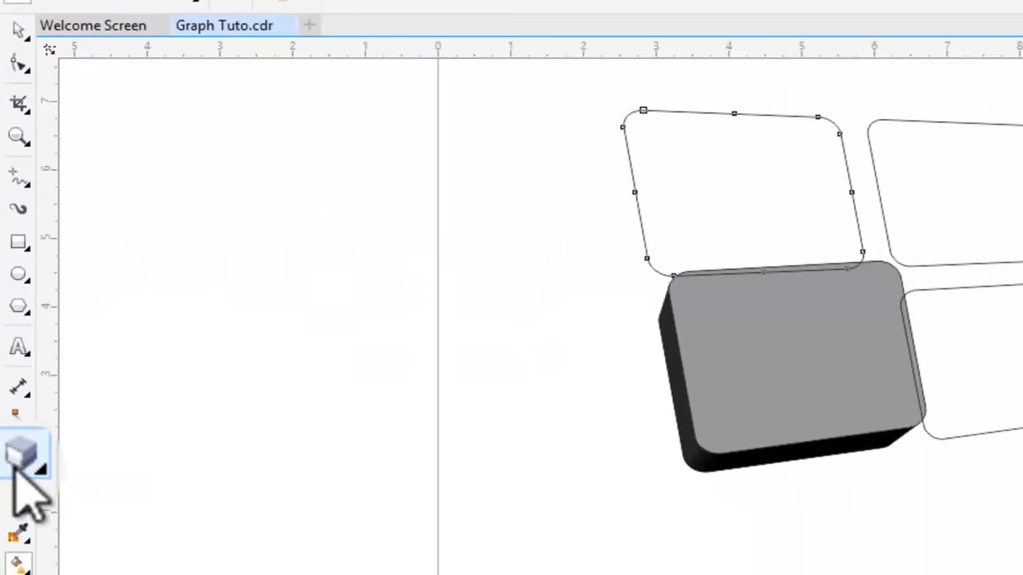
click(12, 336)
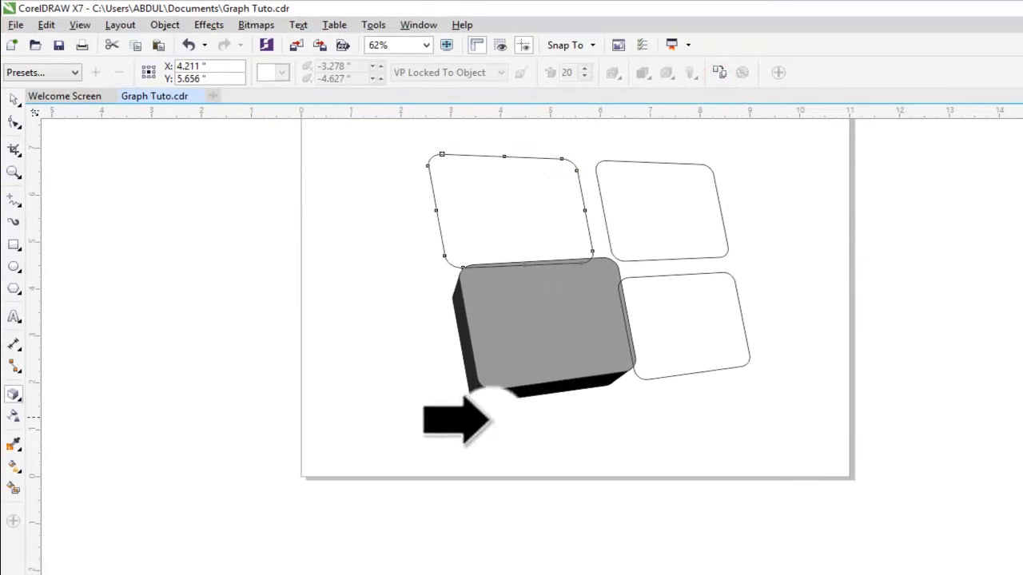
click(514, 360)
click(775, 266)
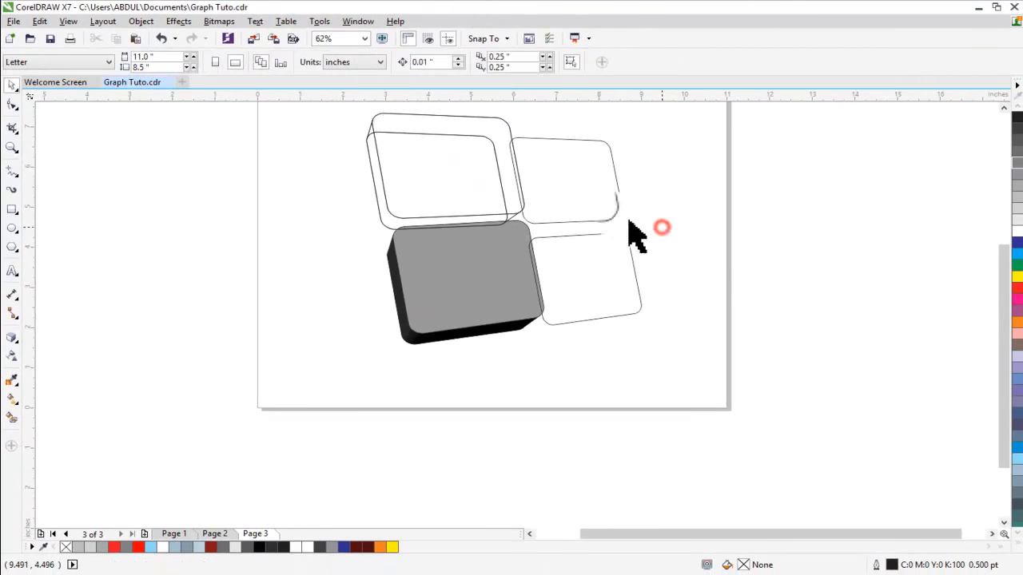
Fill the upper-left extruded block with a medium grey similar to the lower-left block.
click(434, 194)
click(1016, 163)
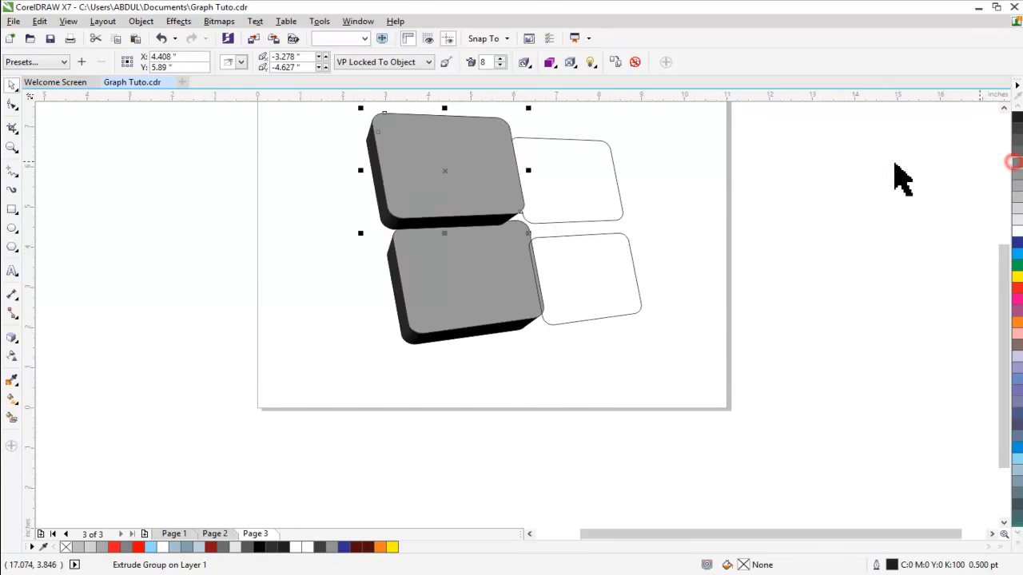
click(805, 202)
Extrude the lower-right rectangle by copying the extrusion properties from the lower-left block.
click(621, 297)
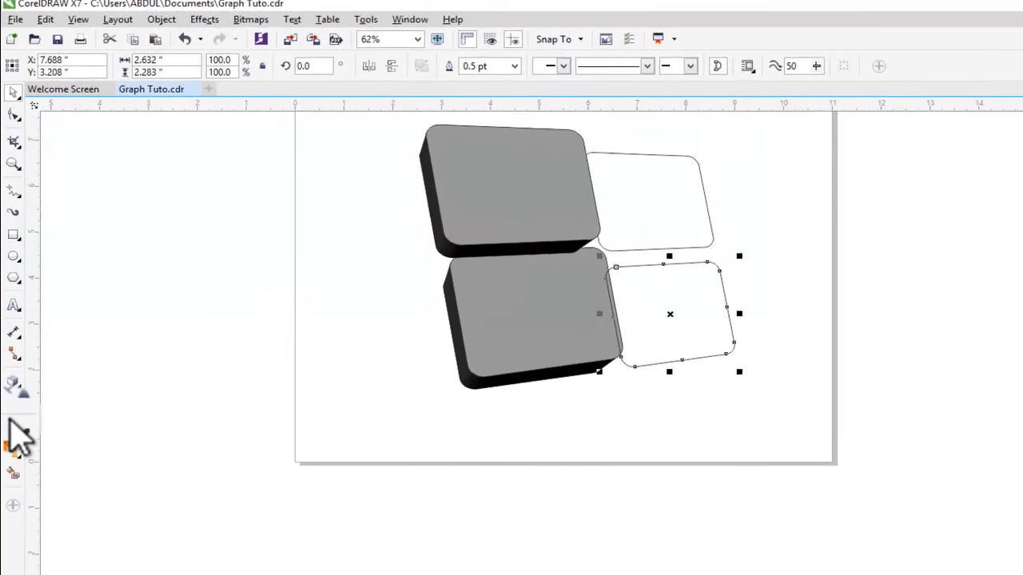
click(14, 384)
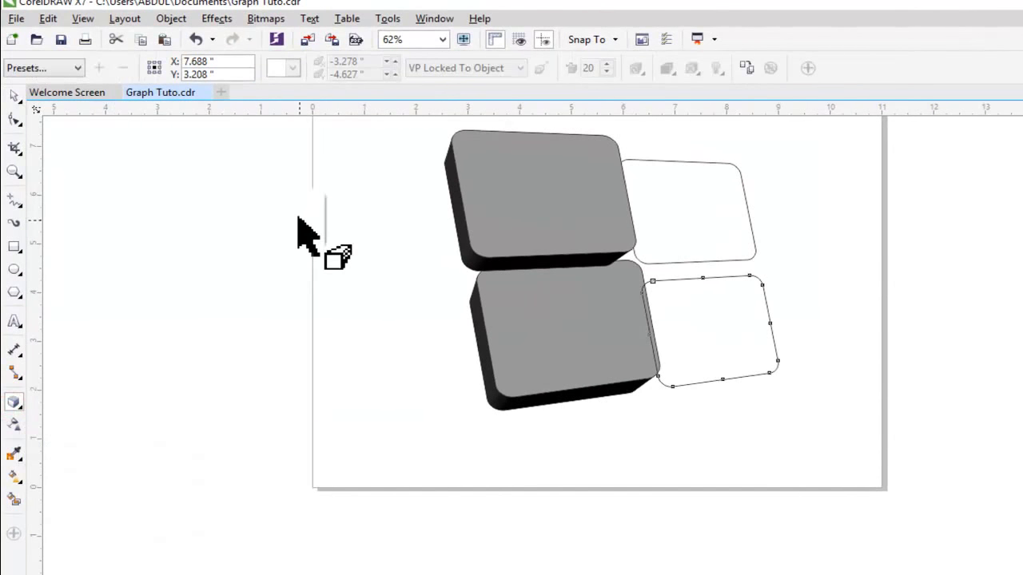
click(746, 68)
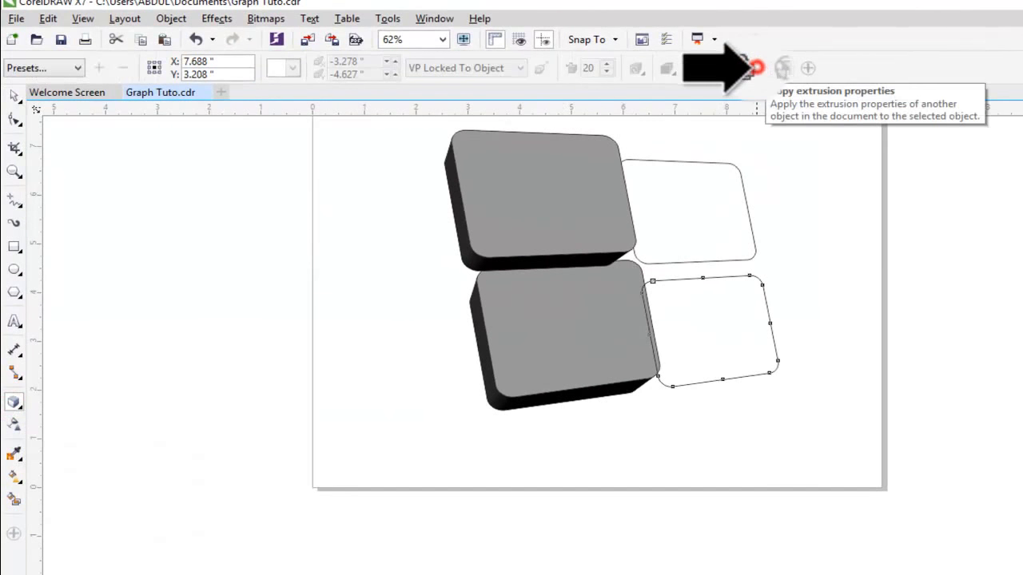
click(537, 373)
Extrude the upper-right rectangle by copying the extrusion properties from an already extruded block.
click(697, 196)
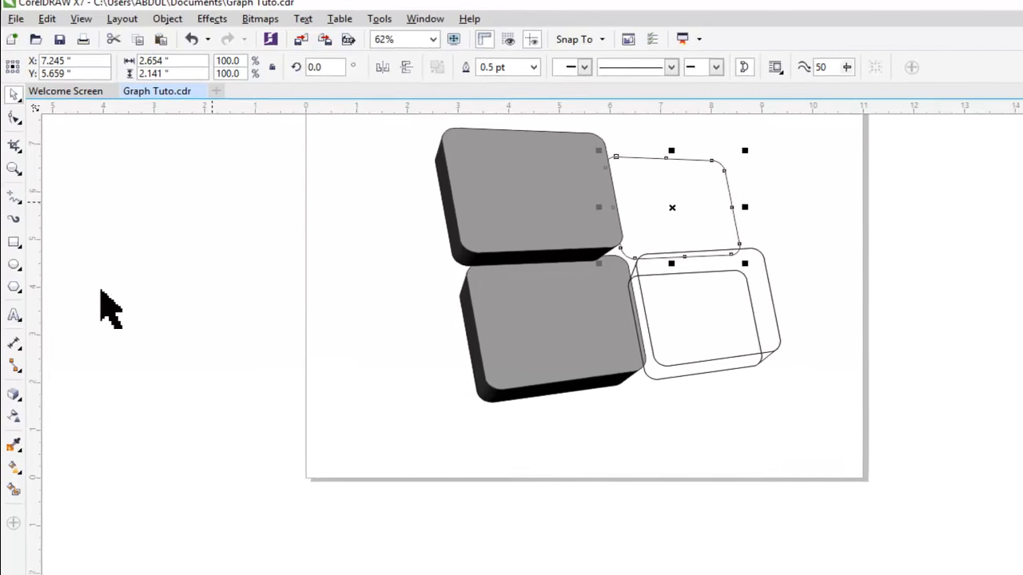
key(Escape)
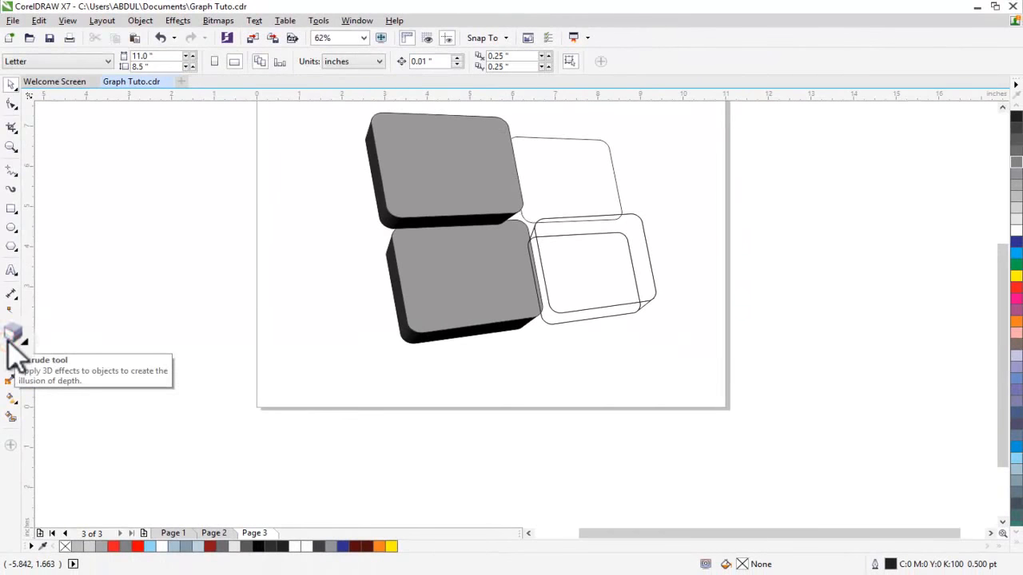
click(12, 337)
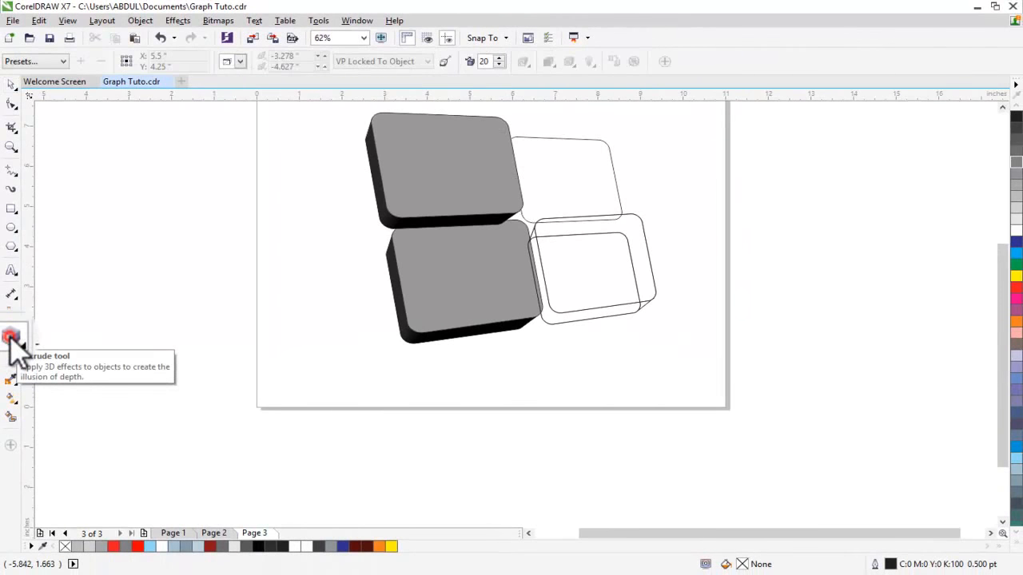
click(534, 185)
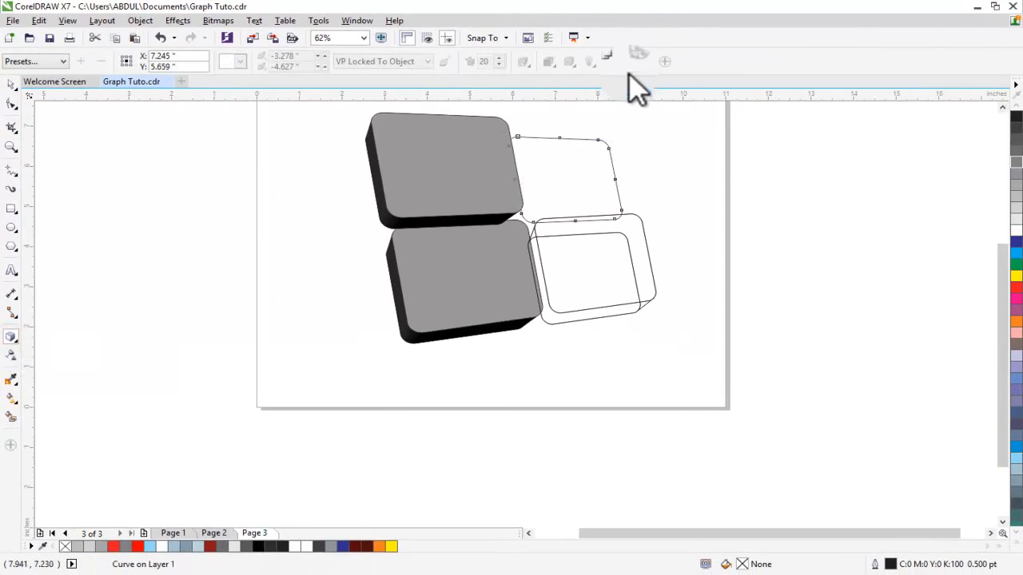
click(612, 61)
click(587, 277)
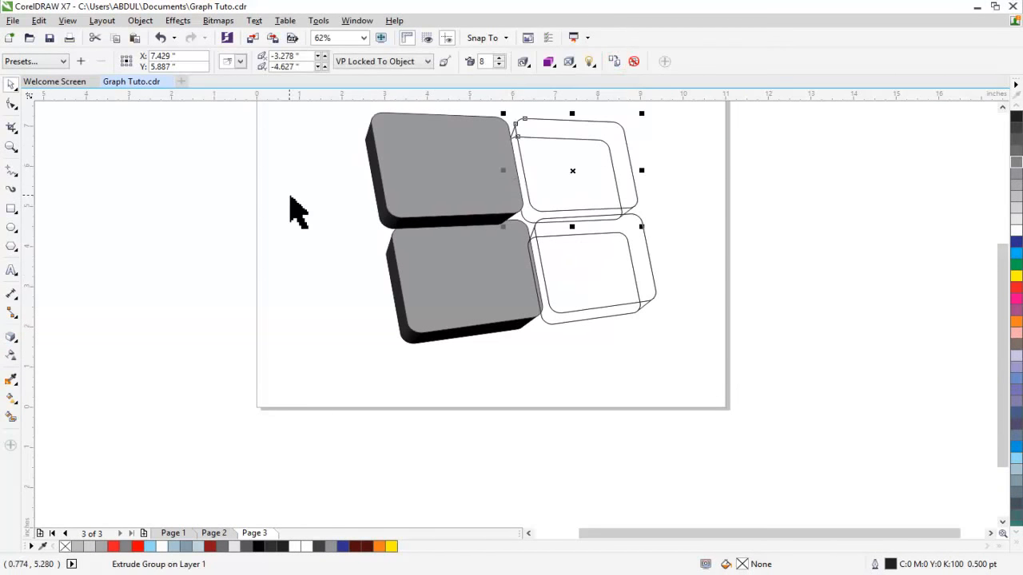
click(11, 83)
click(372, 237)
Fill the upper-right block with pale pink and the lower-right block with 50% black.
click(595, 183)
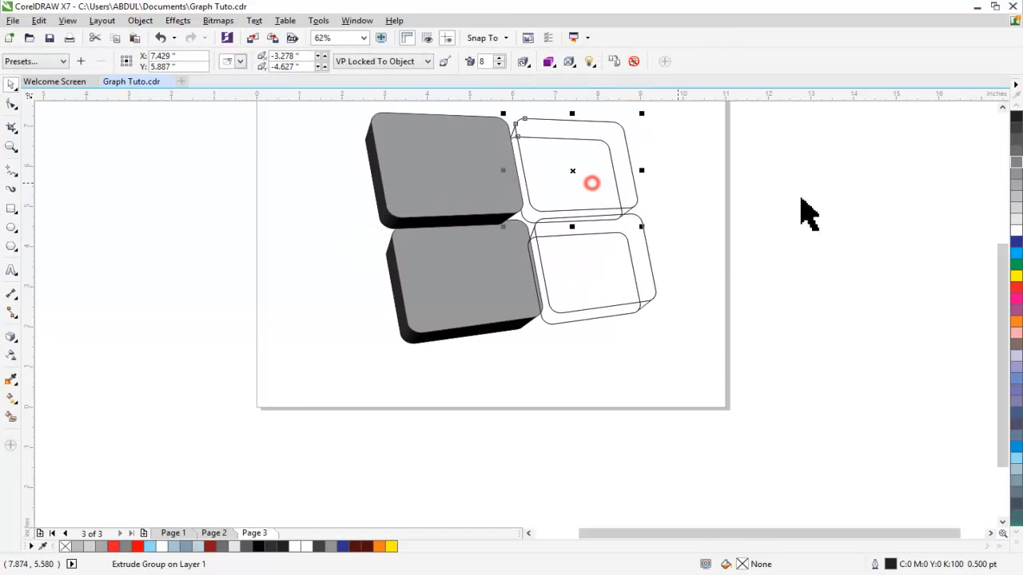
click(1015, 286)
click(765, 300)
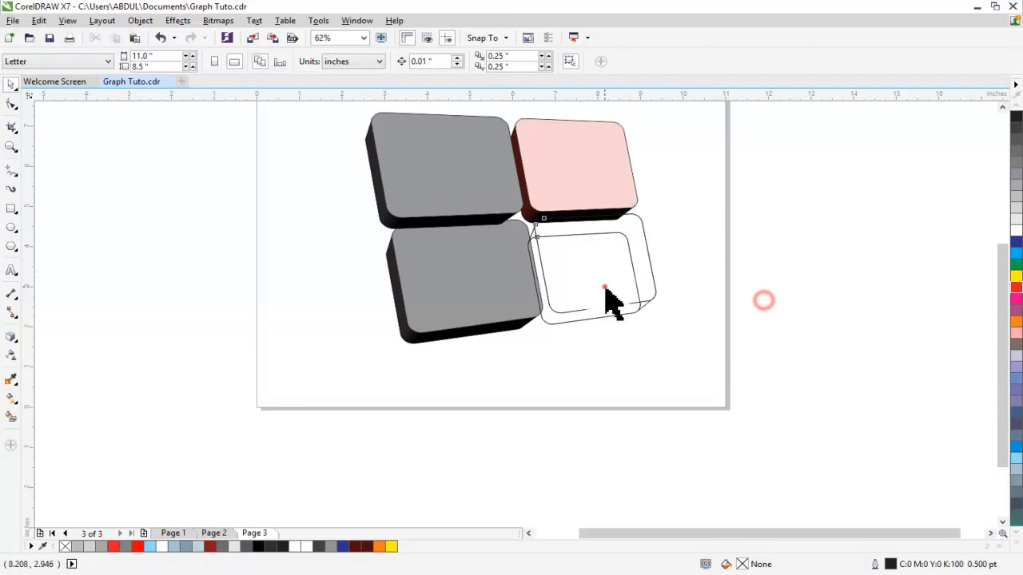
click(602, 285)
click(1015, 172)
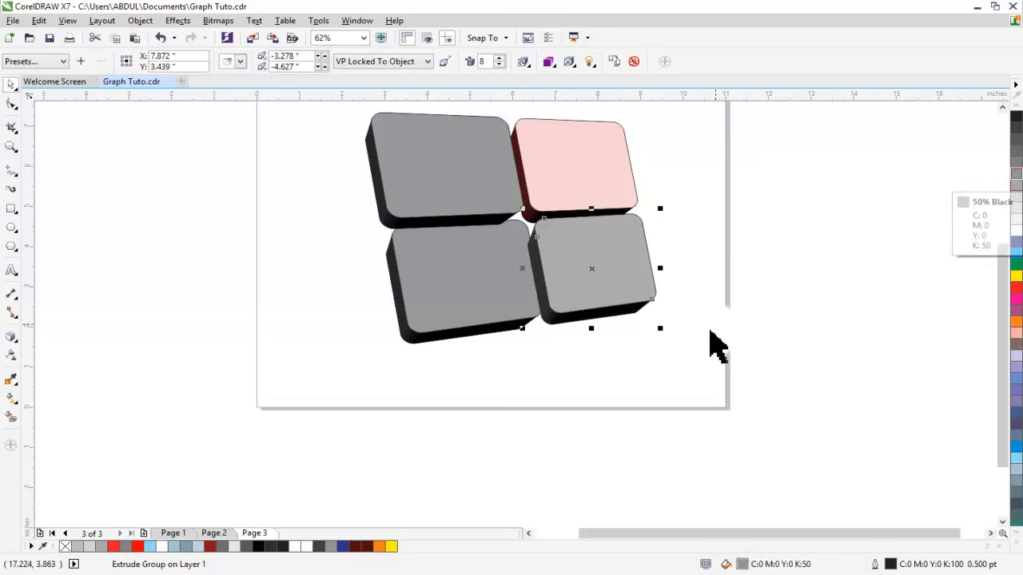
click(709, 334)
Nudge the two lower blocks down about 0.17 in and shift the lower-right one about 0.09 in to the right.
click(483, 296)
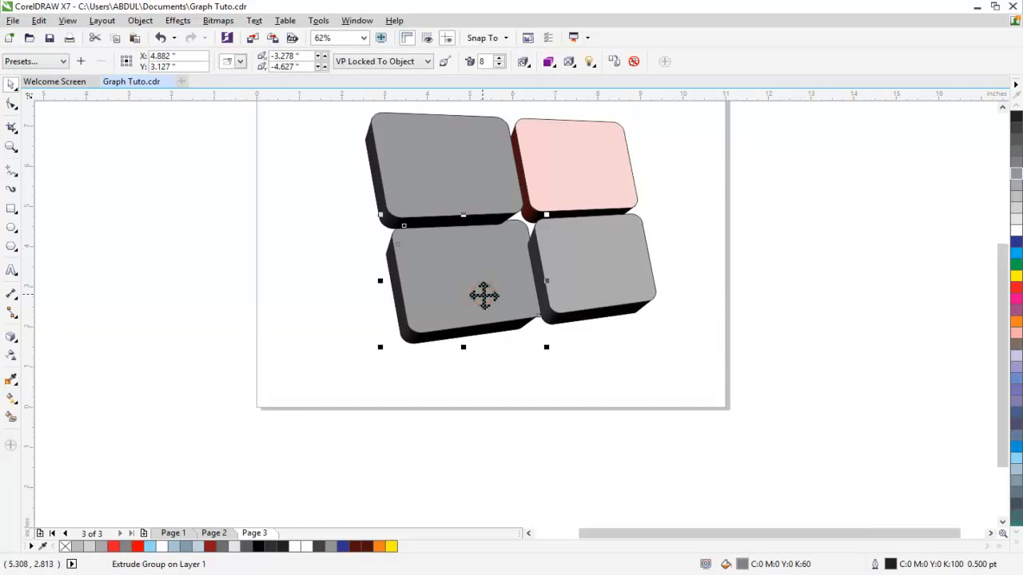
shift+click(623, 282)
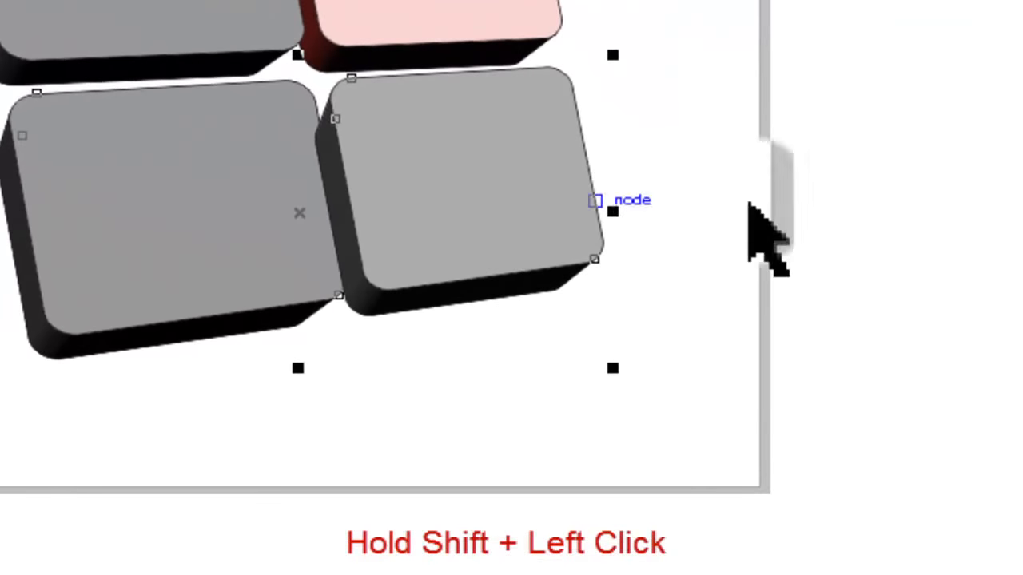
click(747, 270)
click(464, 206)
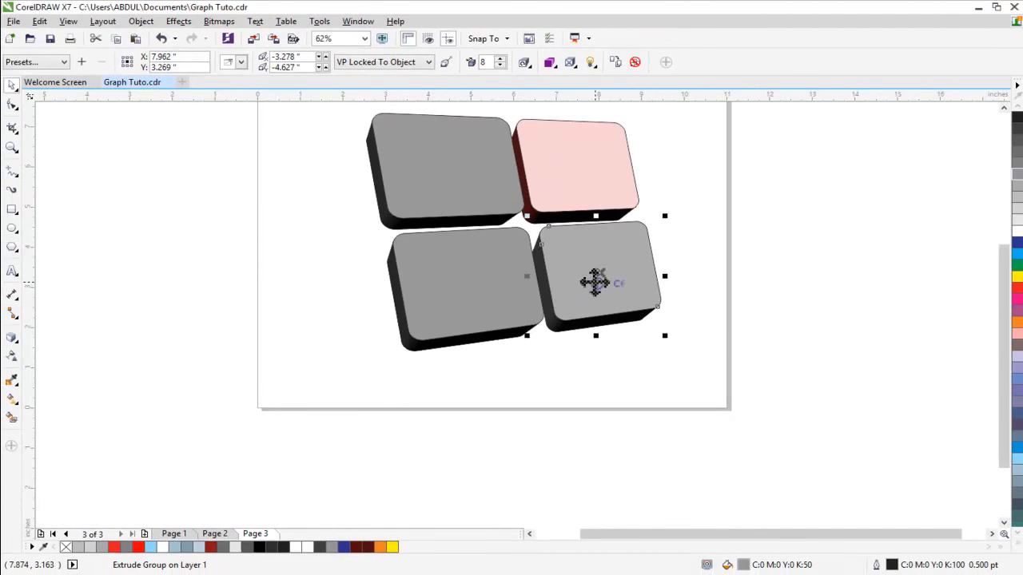
click(468, 420)
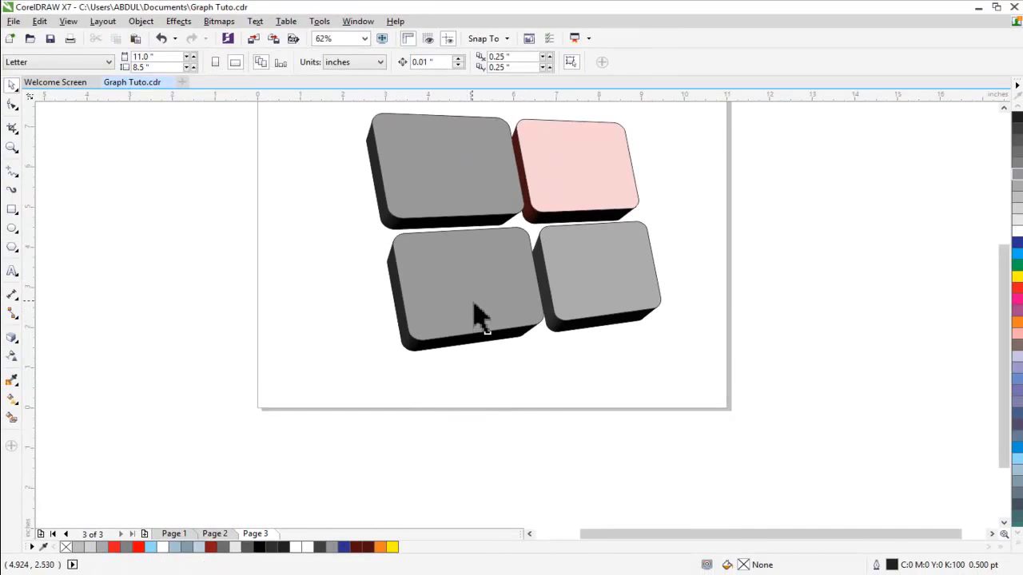
Nudge the two right-hand blocks together about 0.23 in to the right to open a gap beside the left-hand blocks.
click(545, 207)
shift+click(639, 302)
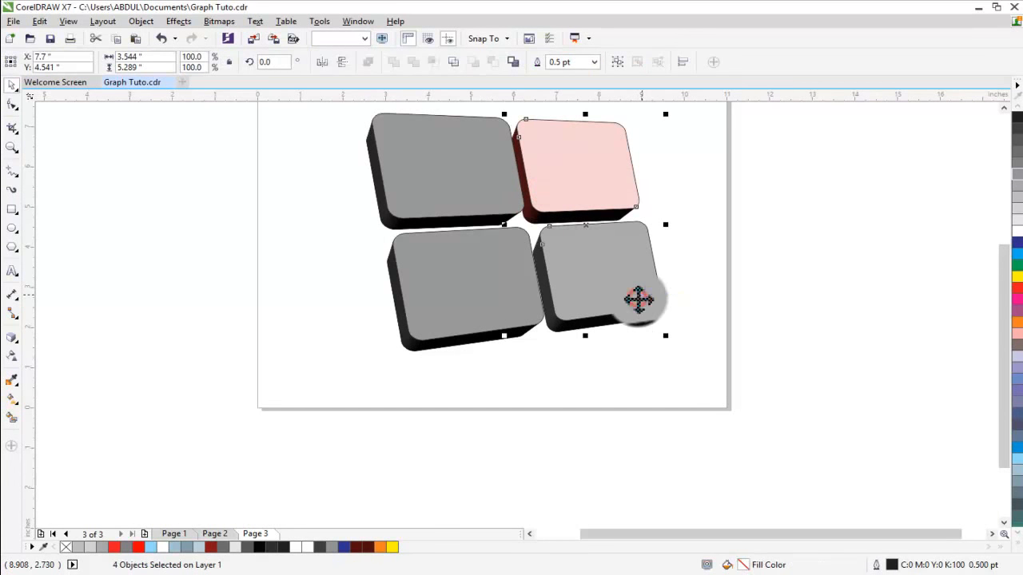
key(Right)
key(Right)
key(Right)
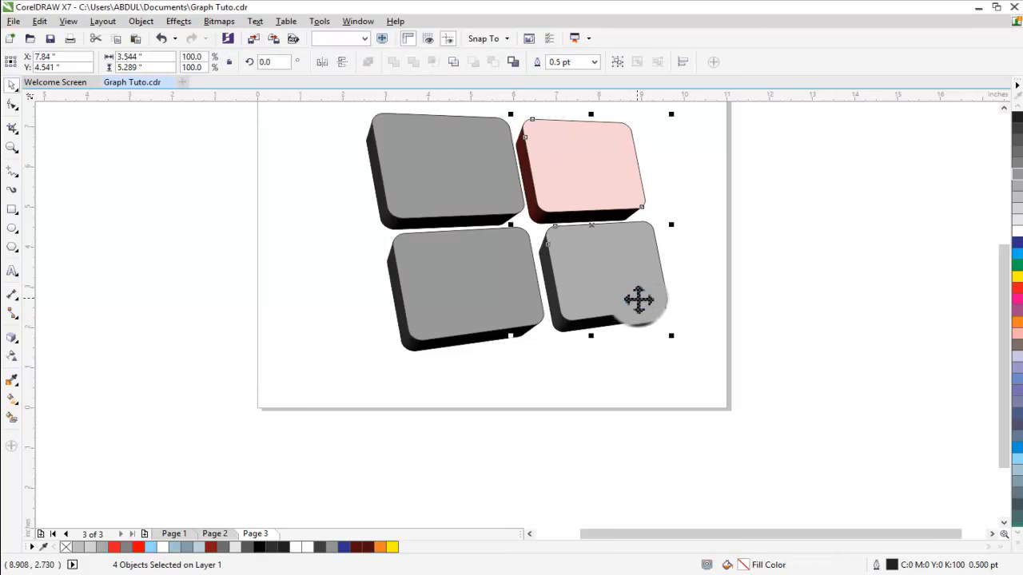
key(Right)
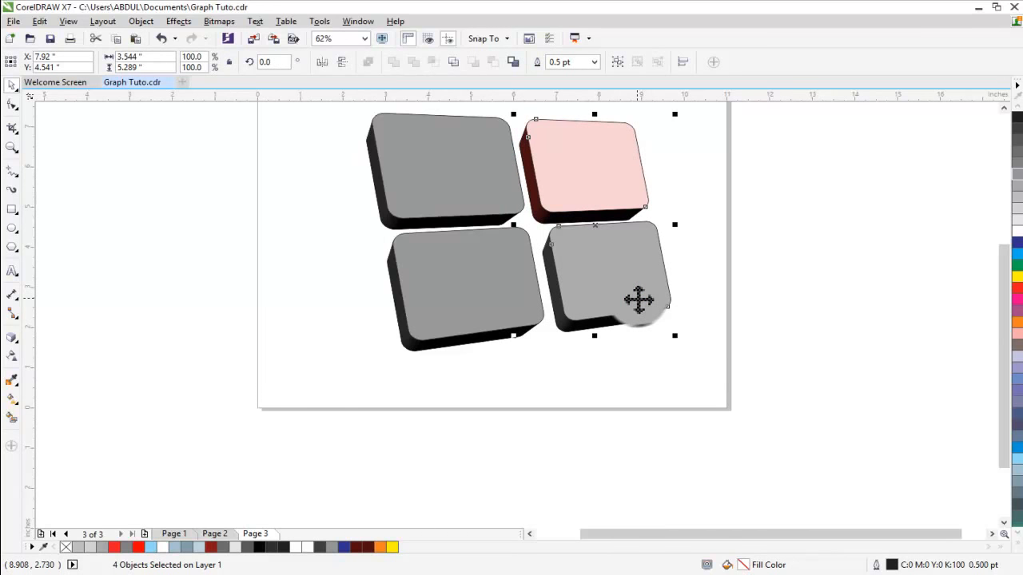
click(795, 299)
Raise the lower-right block slightly and move the lower-left block down to Y 2.877 in.
click(639, 275)
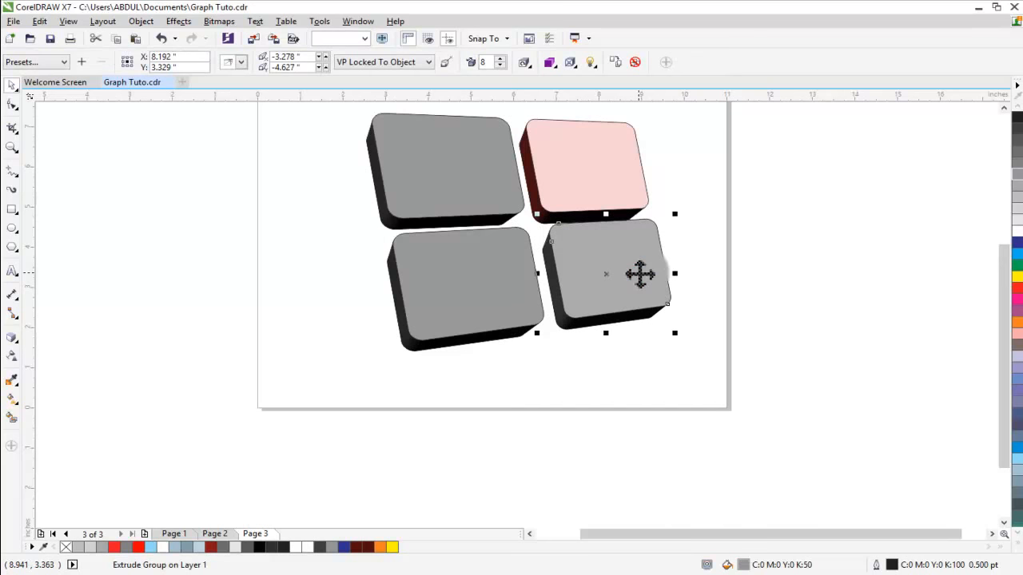
key(Up)
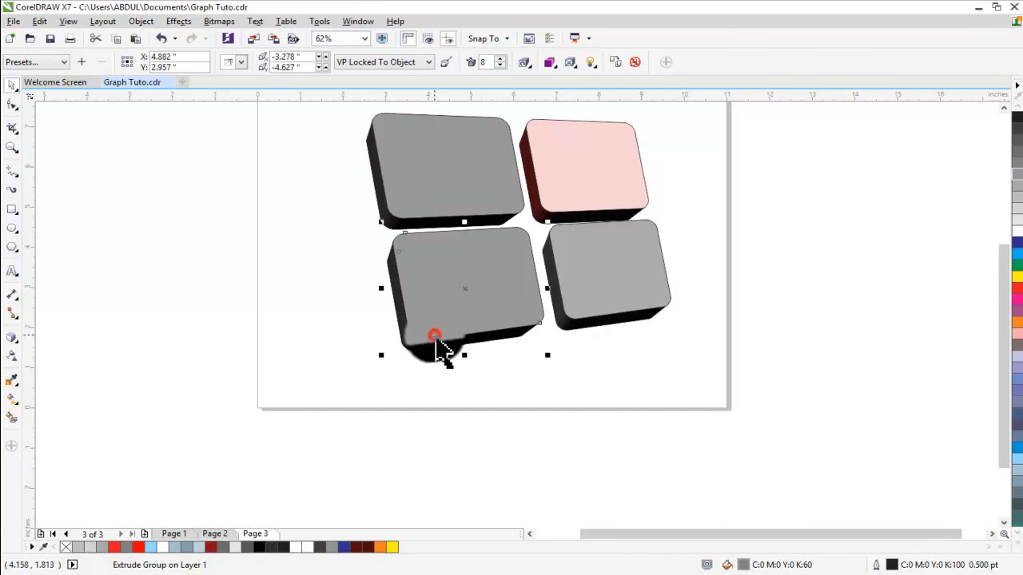
click(432, 334)
key(Down)
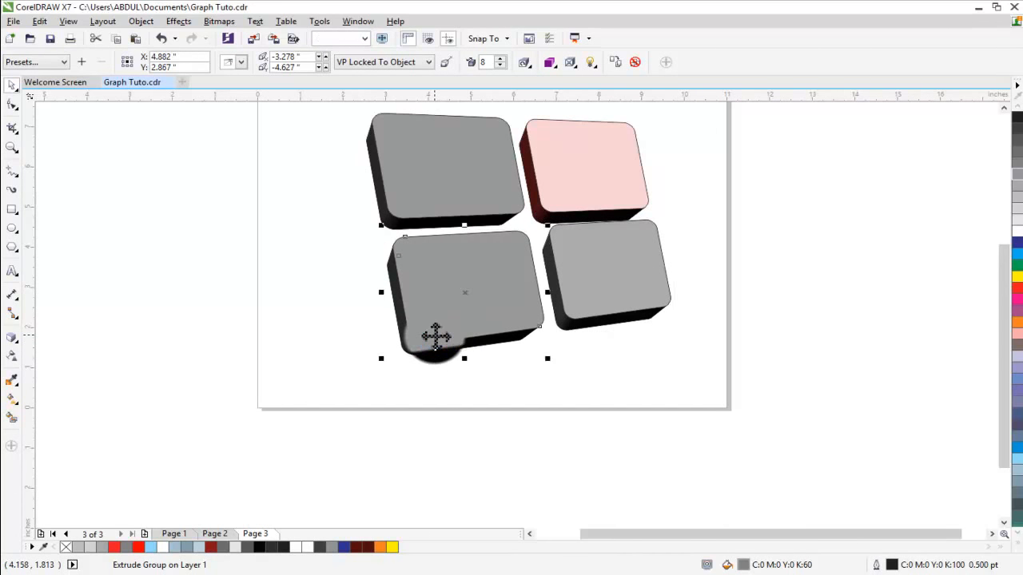
click(696, 301)
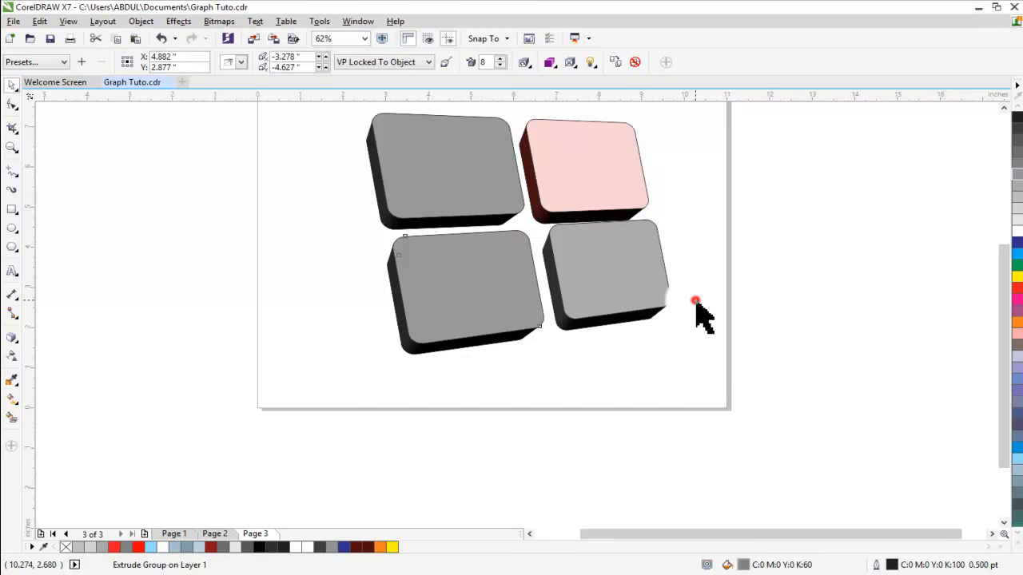
Fine-tune the lower-right block to Y 3.289 in and the lower-left block to Y 2.897 in, leaving the lower-left one selected.
click(615, 293)
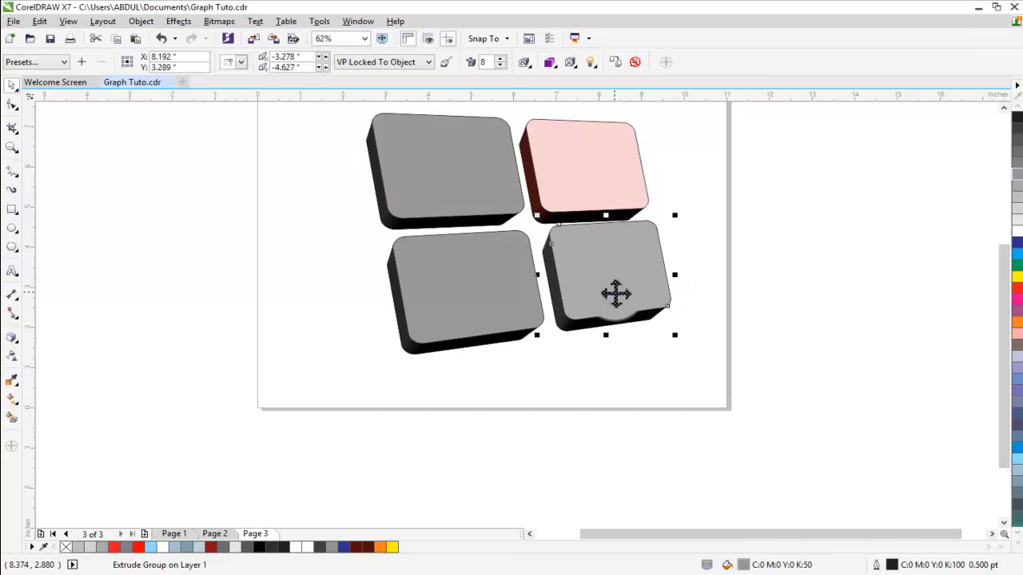
click(448, 391)
click(428, 302)
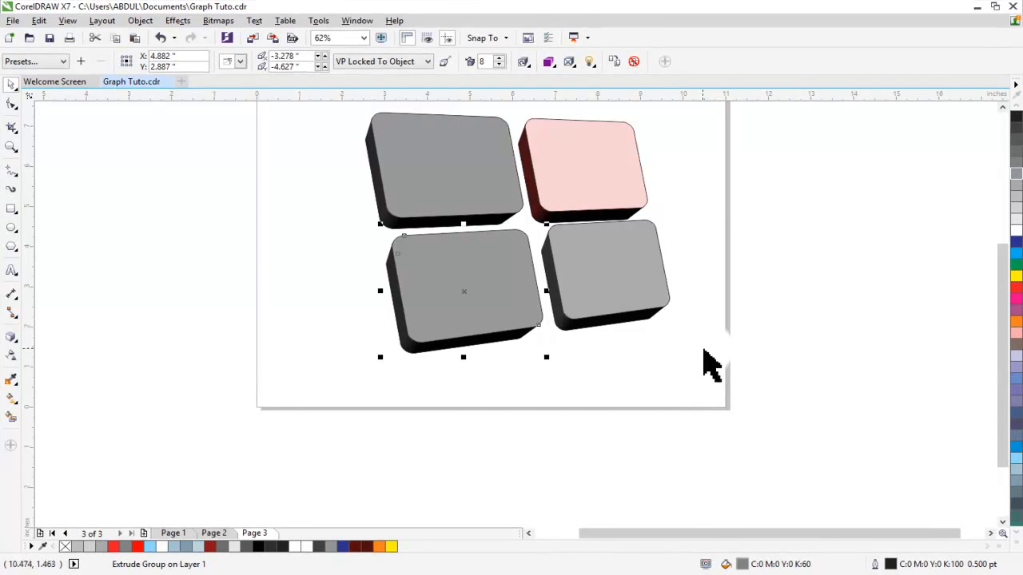
scroll(704, 350, down, 1)
key(F4)
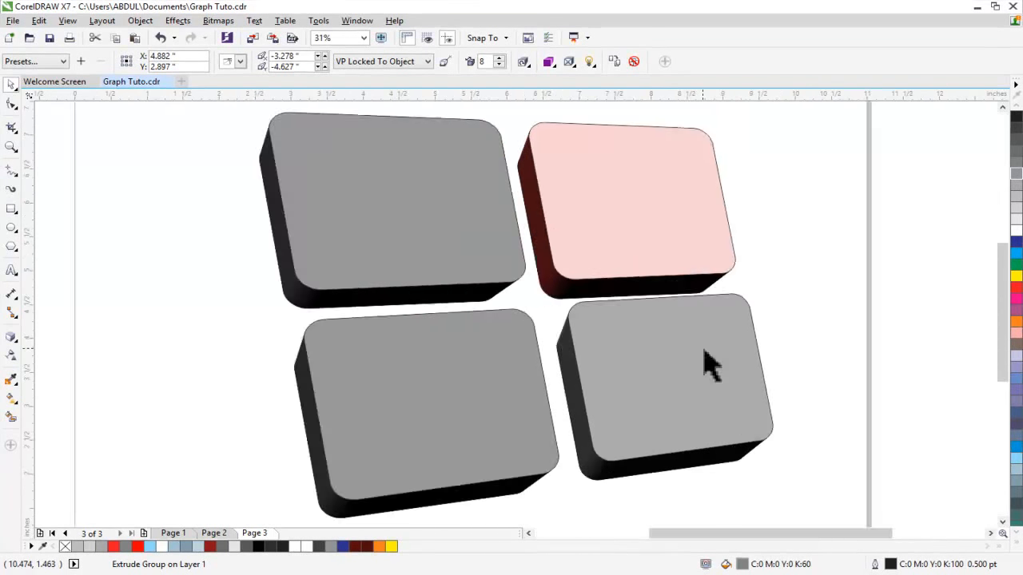
click(801, 290)
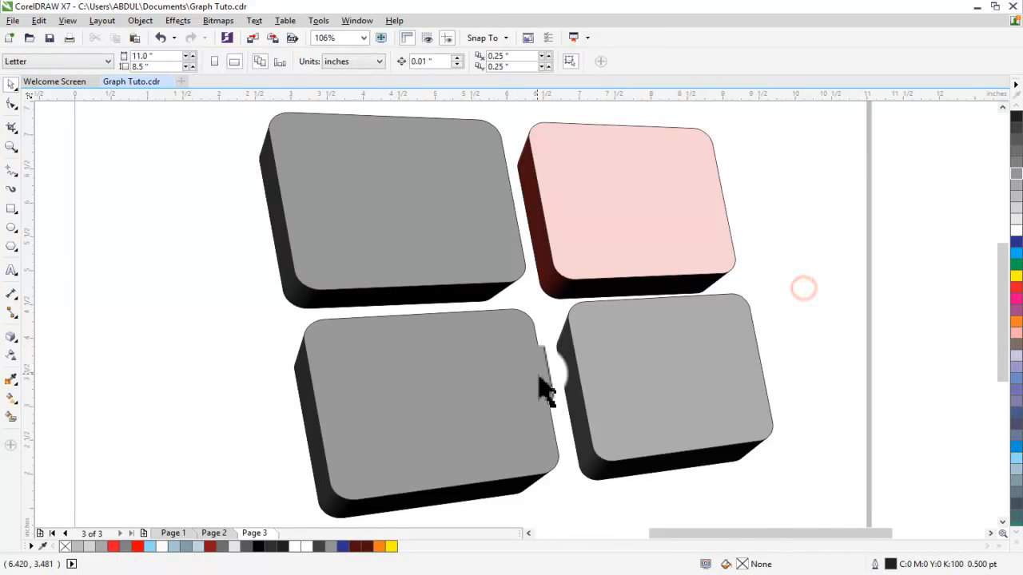
click(507, 413)
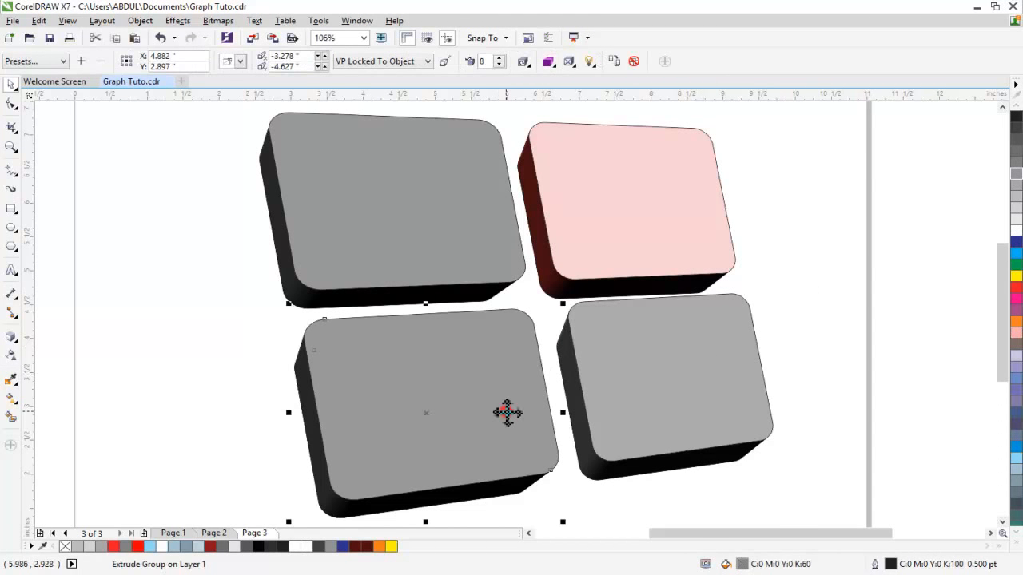
Nudge the lower-right block down to Y 3.279 in and the lower-left block down to Y 2.887 in.
click(728, 384)
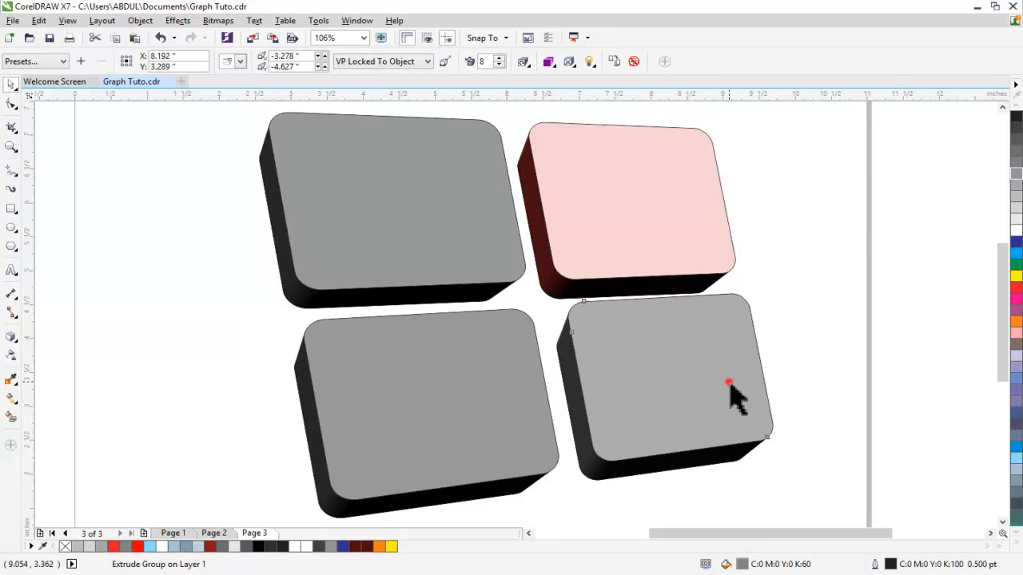
key(Up)
key(Down)
key(Down)
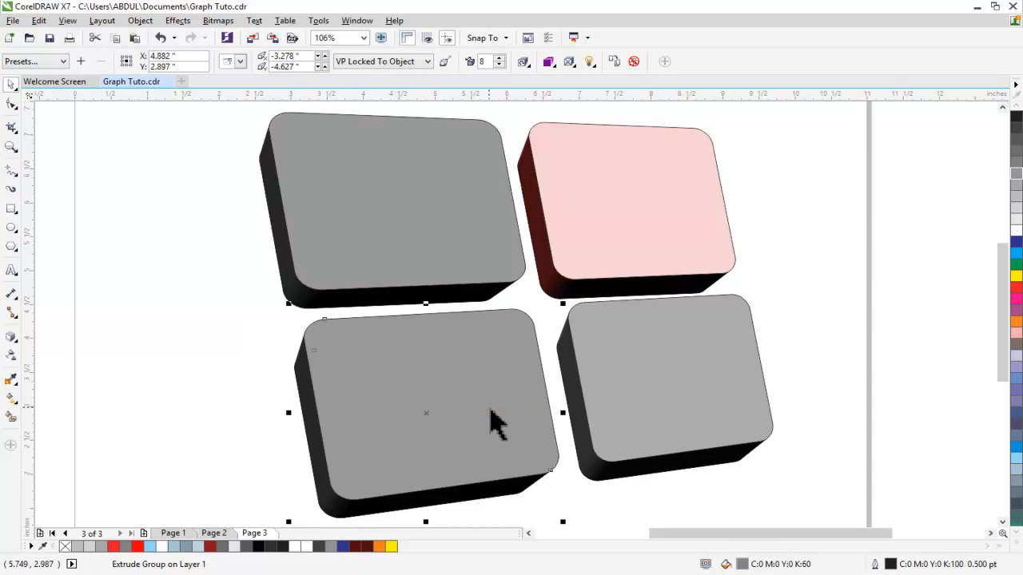
key(Down)
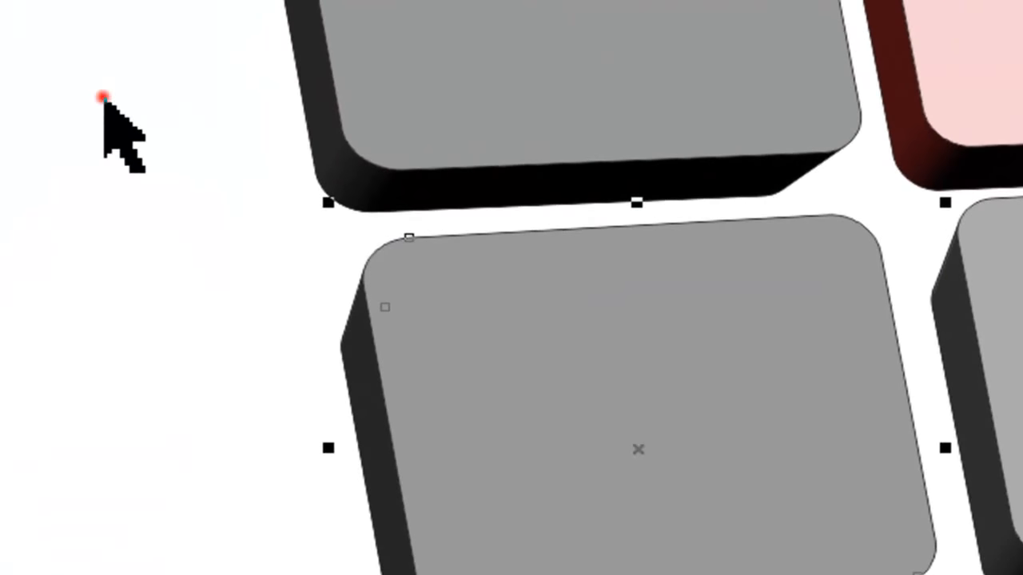
click(104, 96)
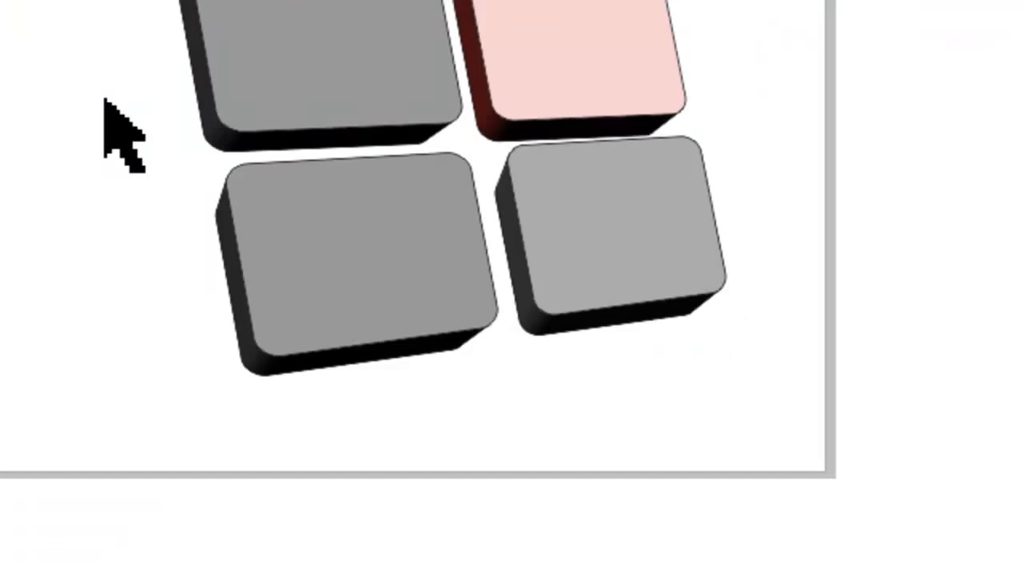
scroll(104, 96, up, 3)
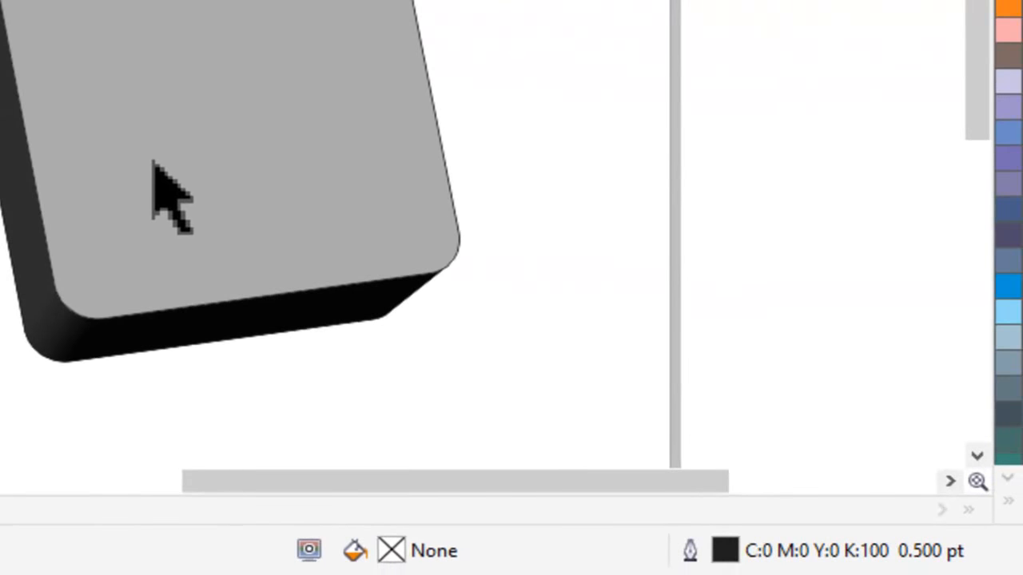
Nudge the lower-left block to X 4.902 in and Y 2.877 in.
click(155, 162)
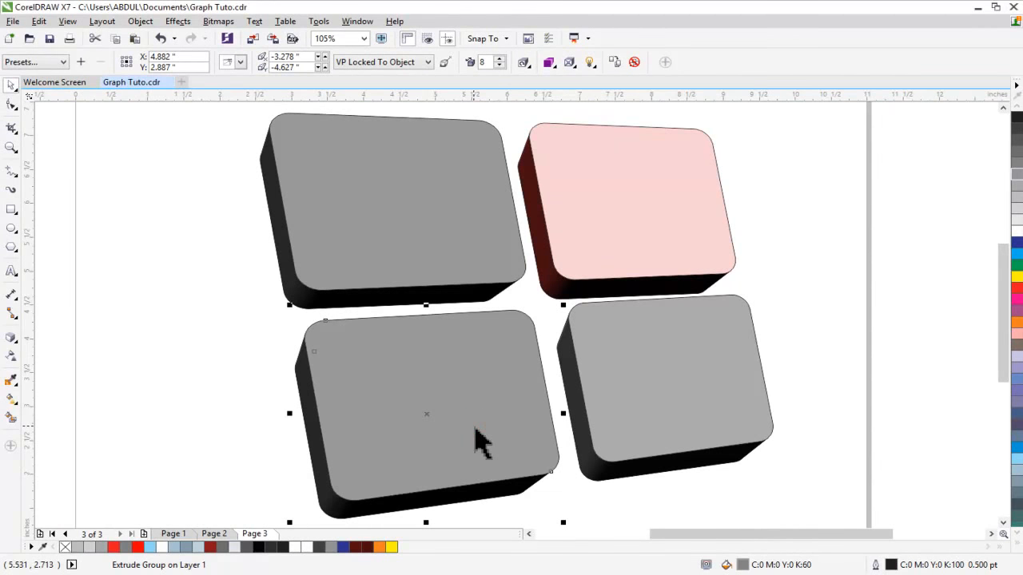
click(840, 339)
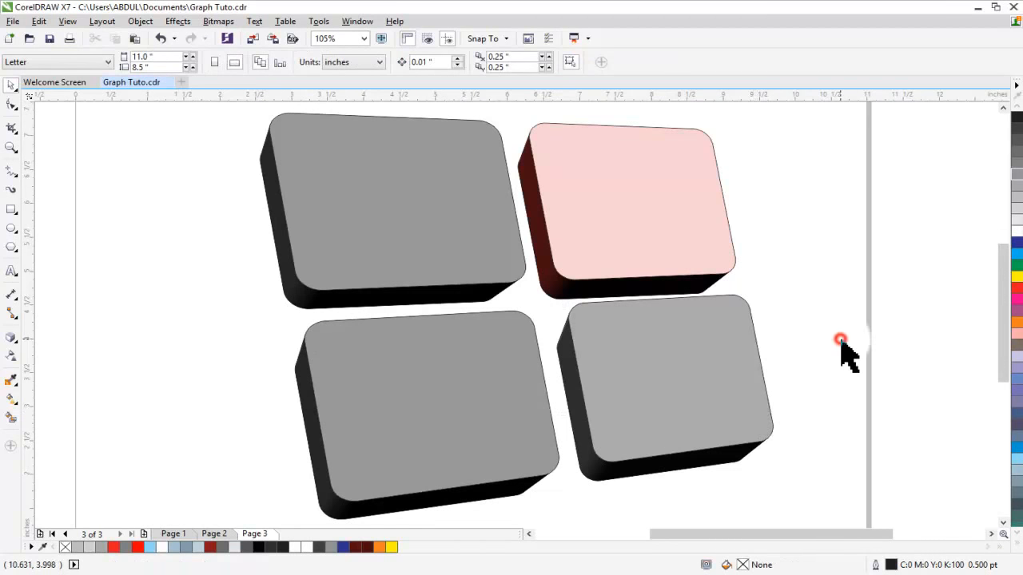
click(514, 399)
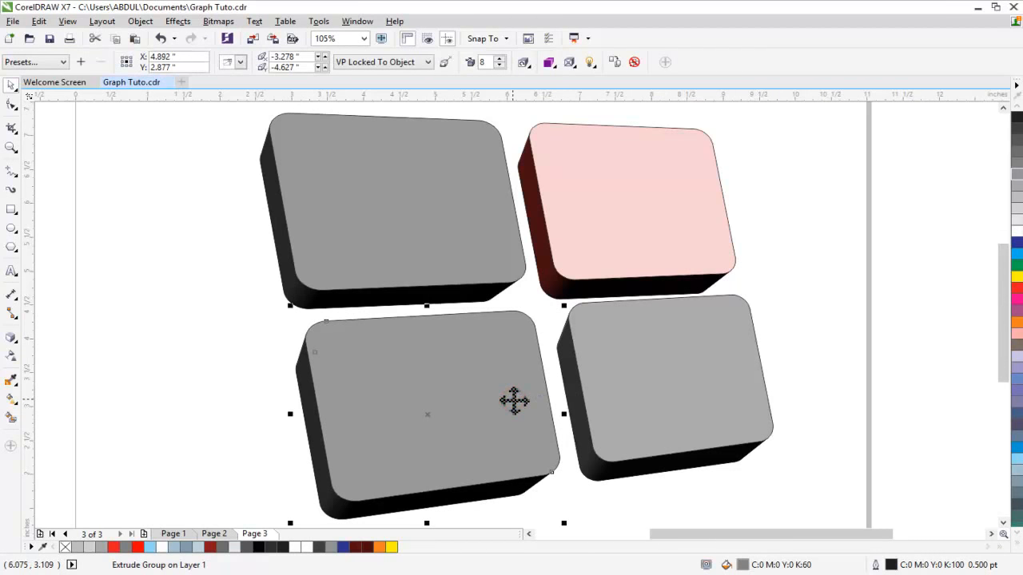
drag(514, 400, 515, 400)
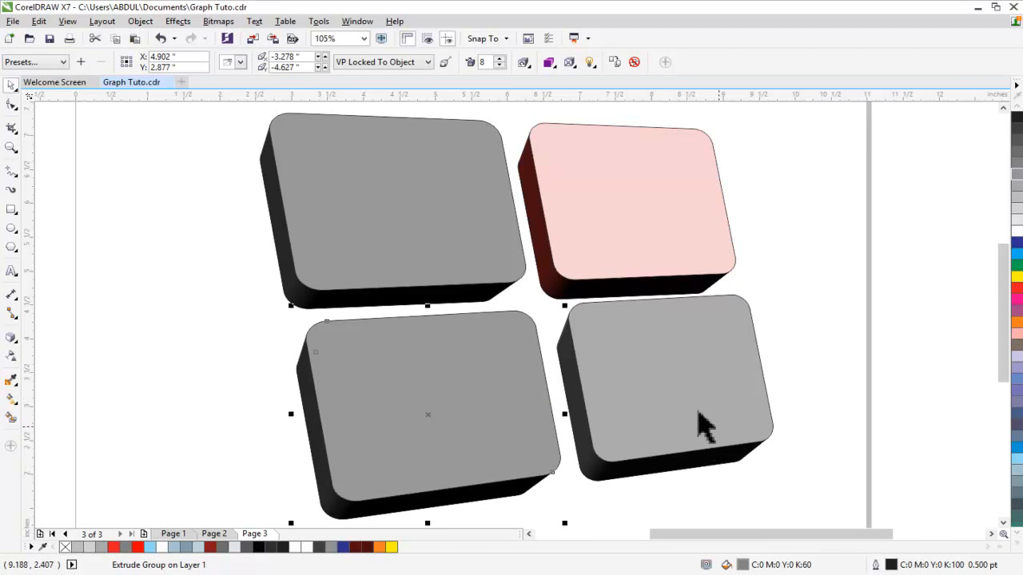
Nudge the lower-right block left to X 8.182 in and shift both right-hand blocks together slightly to the left.
click(687, 406)
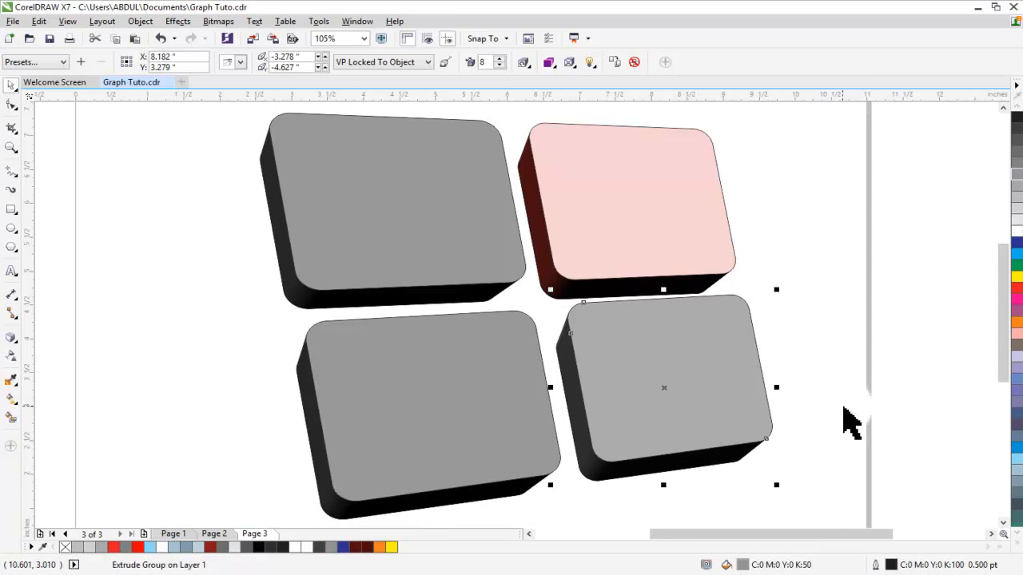
shift+click(638, 252)
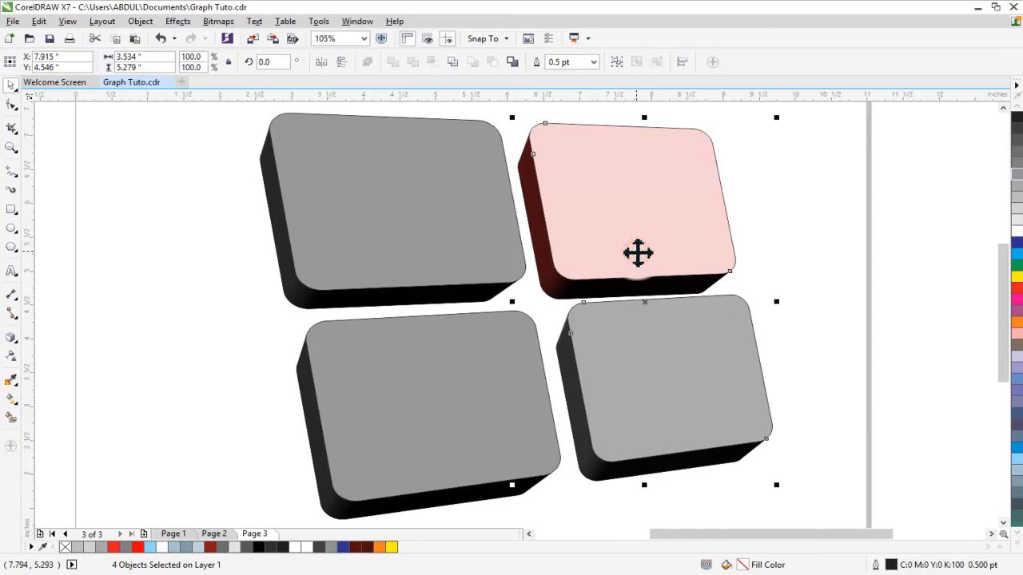
key(ctrl+Left)
click(925, 404)
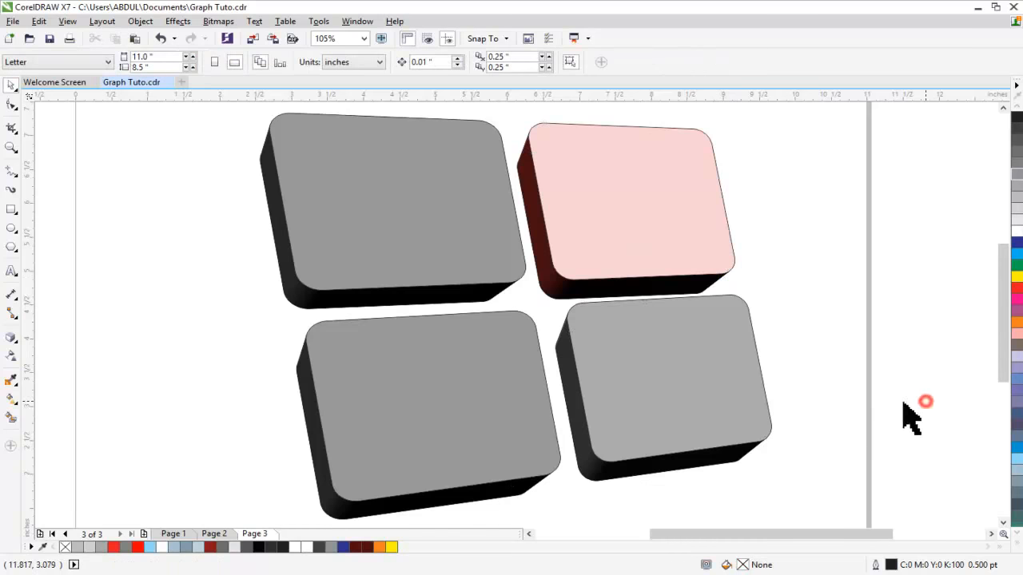
Nudge the lower-left block to X 4.912 in and Y 2.867 in and deselect it.
click(497, 451)
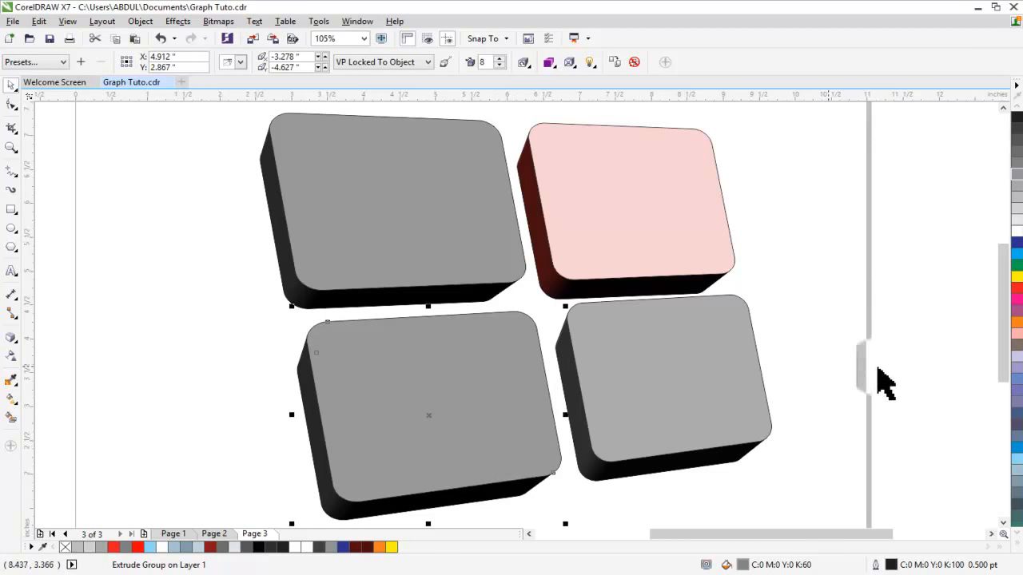
click(883, 327)
scroll(884, 336, down, 2)
scroll(884, 335, up, 2)
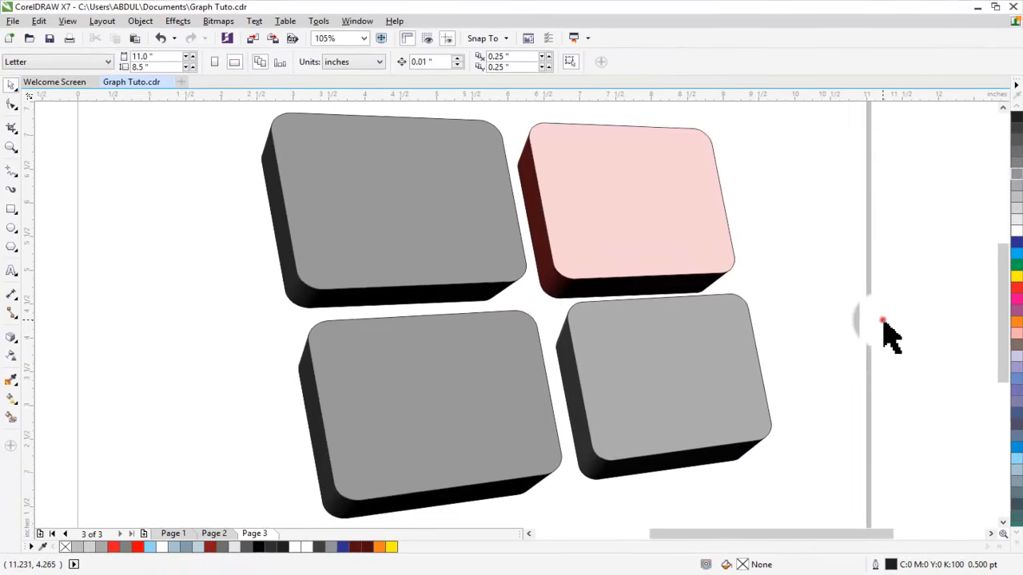
Break apart the extrusion of the upper-left block and ungroup all of it into individual objects.
click(421, 240)
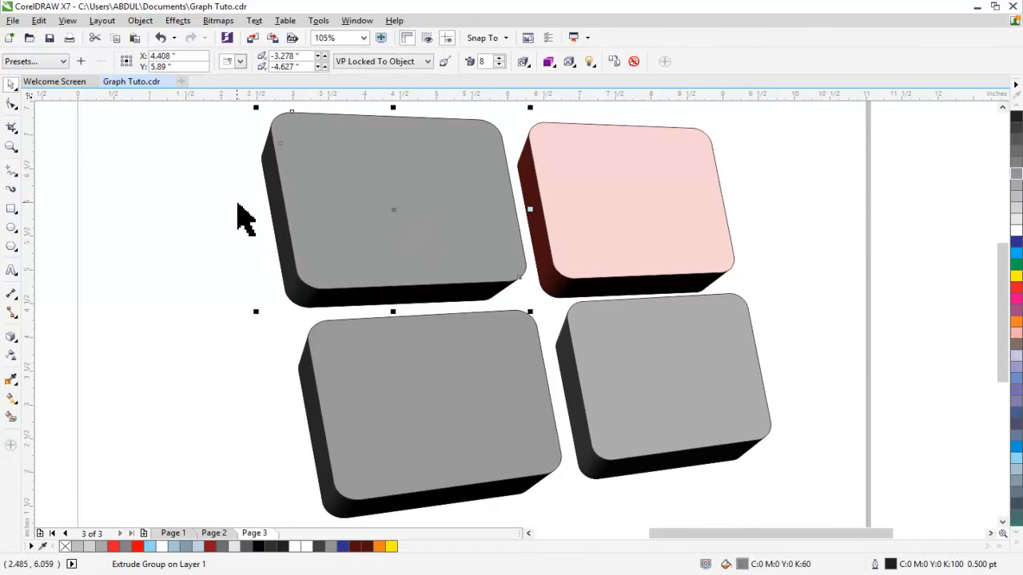
key(ctrl+k)
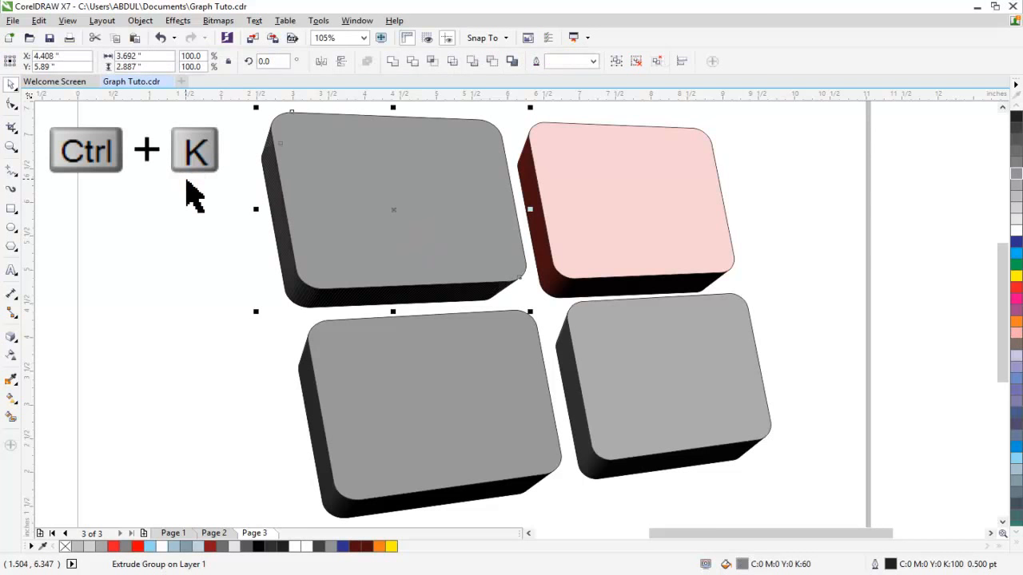
click(655, 61)
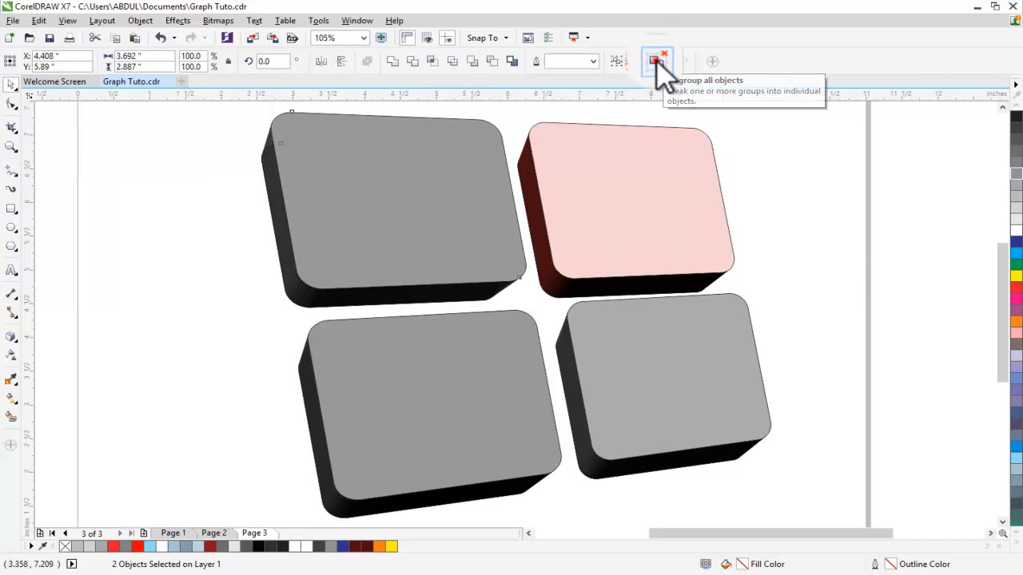
click(183, 211)
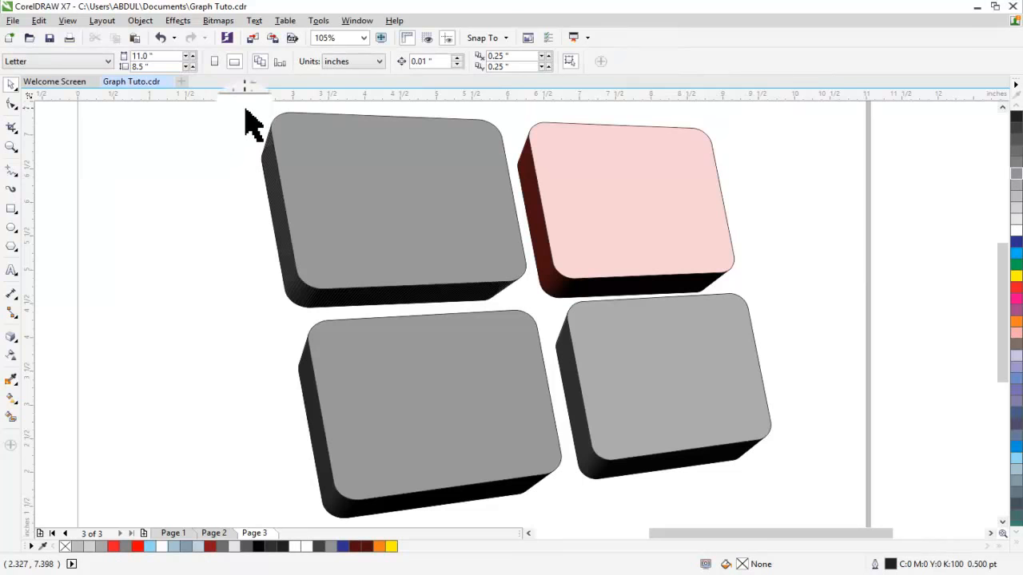
Weld the side fragments of the upper-left block into two pieces, the left portion first and the remaining right portion second.
drag(245, 109, 417, 364)
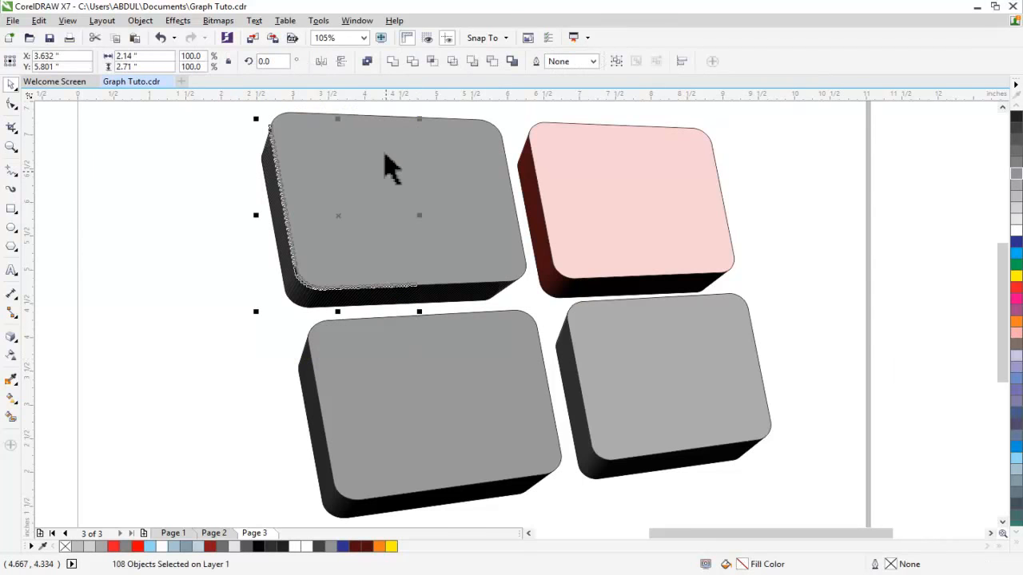
click(391, 61)
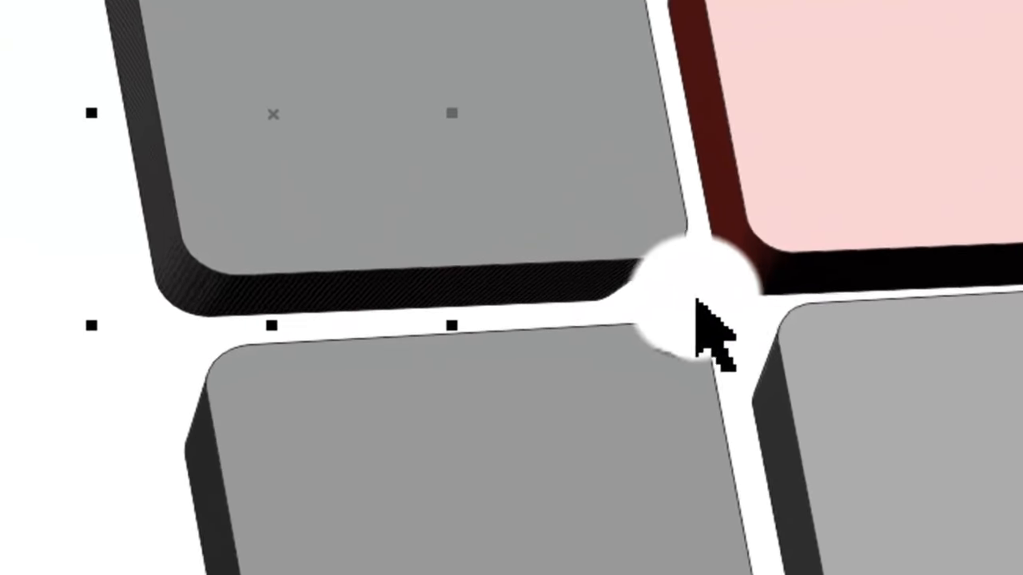
drag(562, 332, 285, 207)
drag(177, 108, 153, 99)
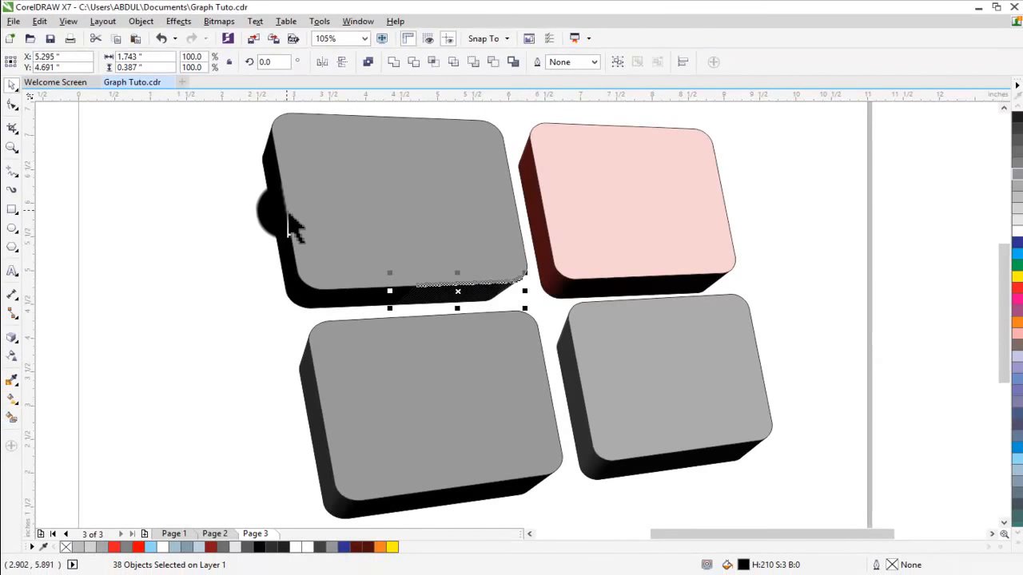
click(391, 61)
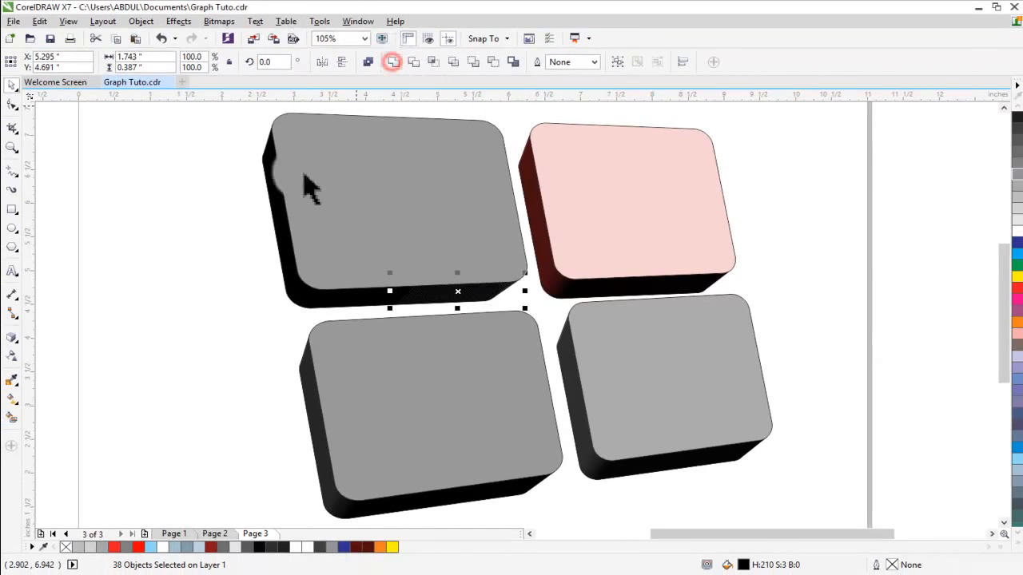
Delete the leftover unfilled outline curve lying over the sides of the upper-left block.
click(218, 283)
click(305, 299)
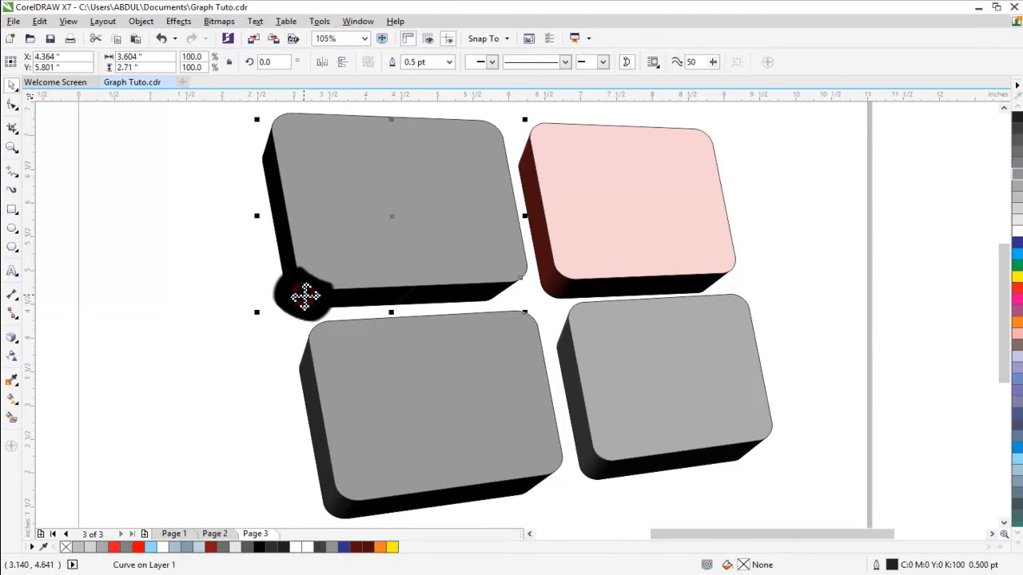
key(Delete)
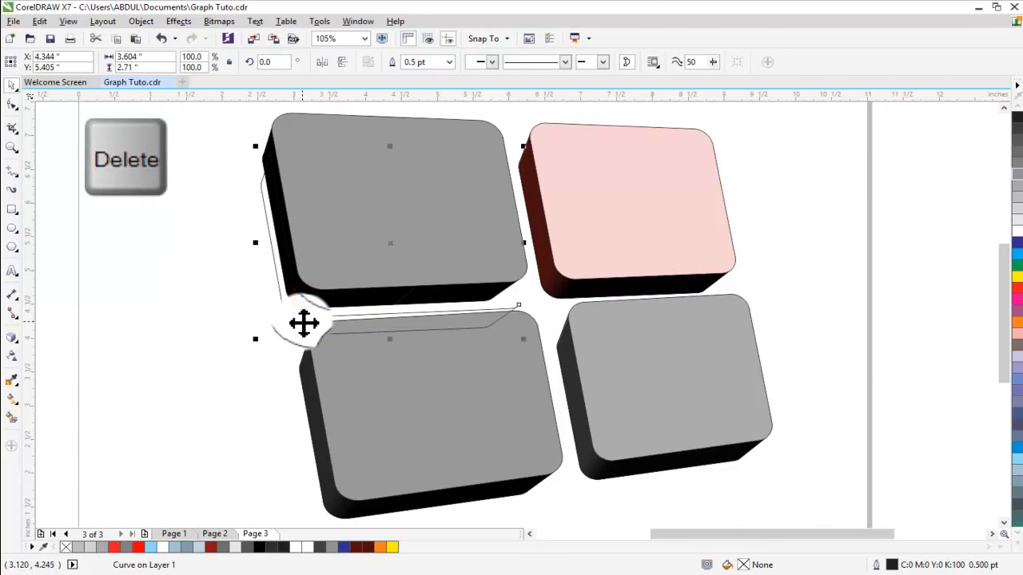
Weld the two black side pieces of the upper-left block into one shape and deselect it.
click(447, 297)
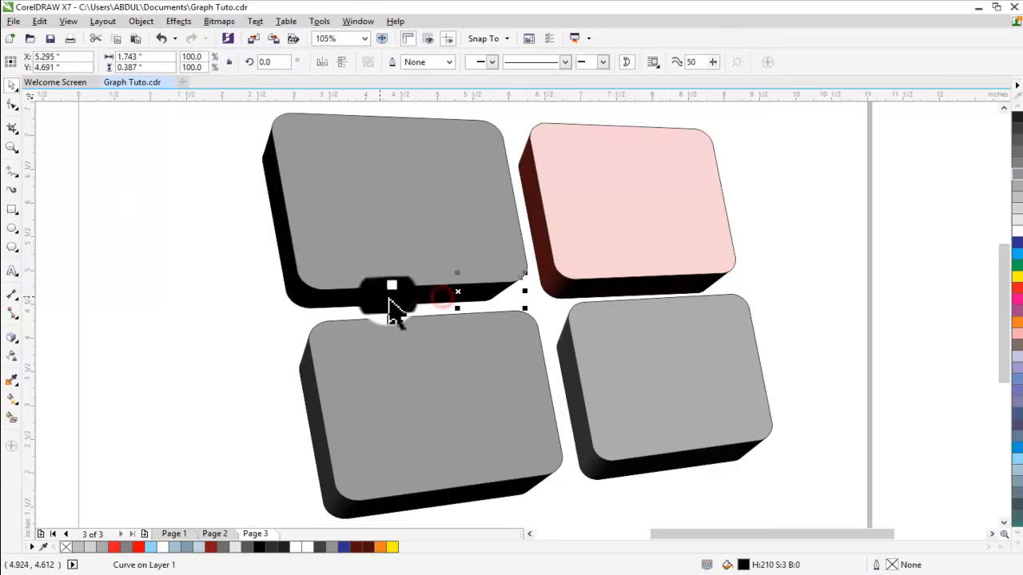
shift+click(346, 297)
click(392, 60)
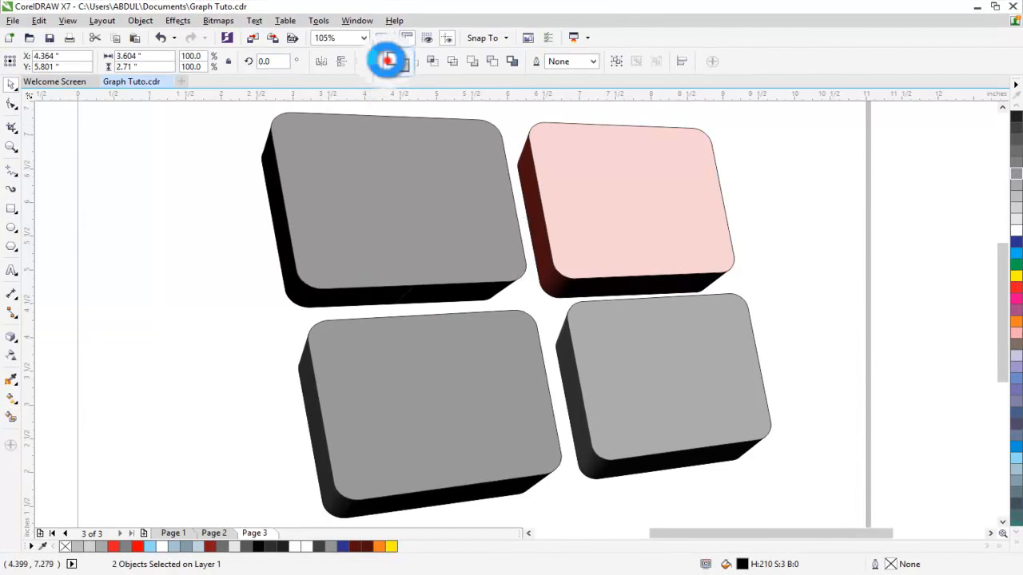
click(182, 341)
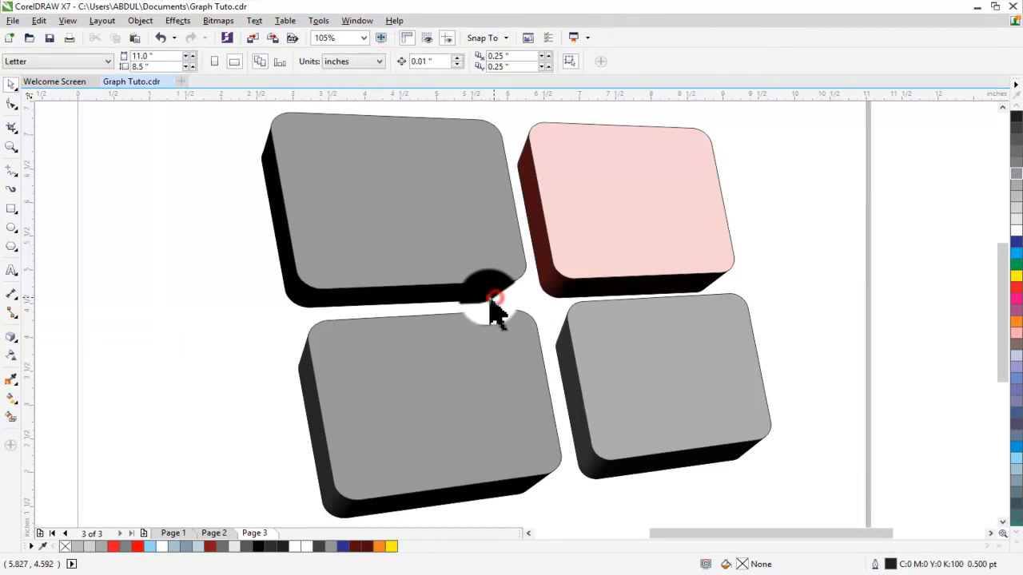
click(493, 298)
click(765, 293)
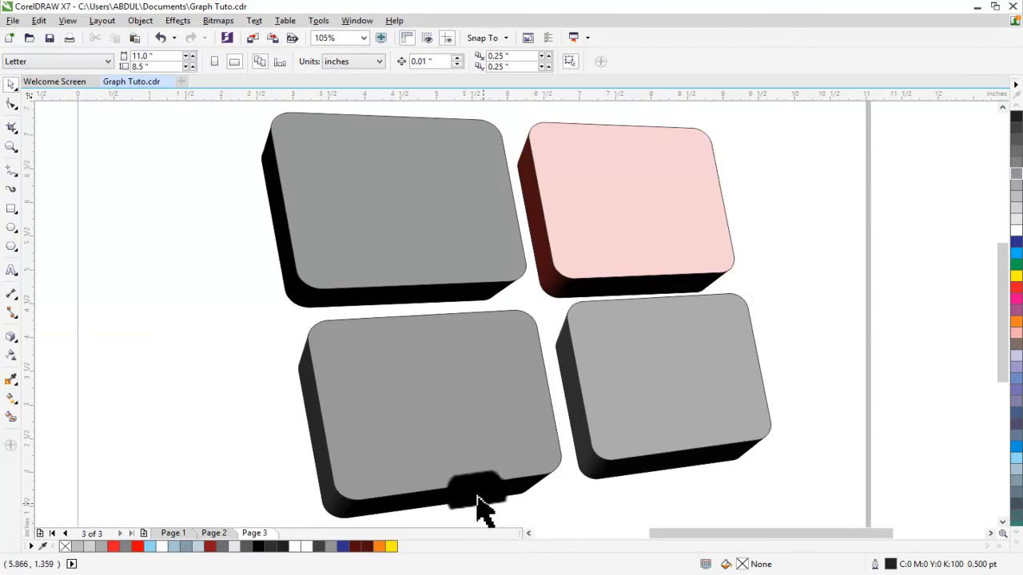
Break apart the extrusion of the lower-left block and ungroup all of it into individual objects.
click(477, 505)
key(ctrl+k)
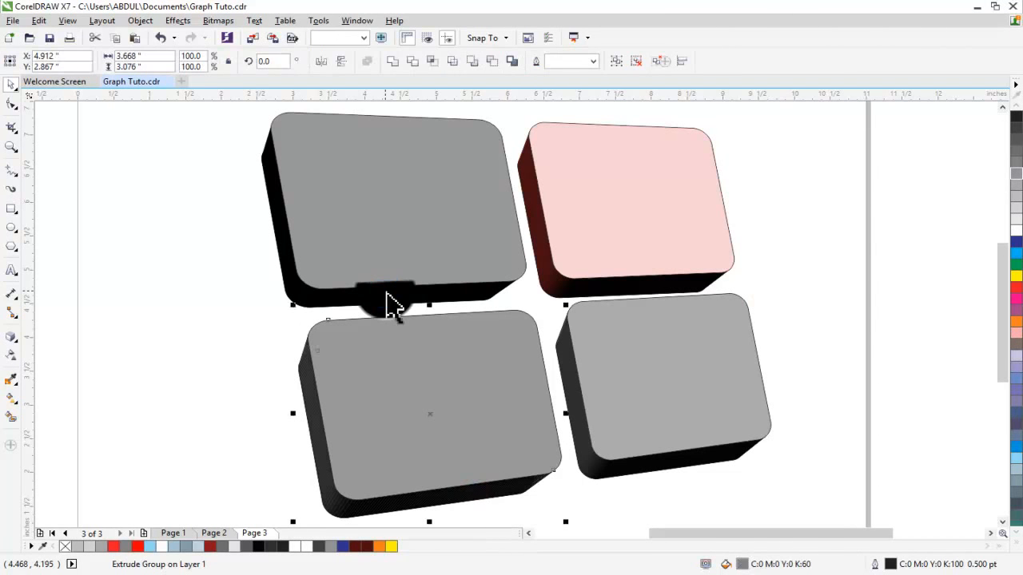
click(655, 60)
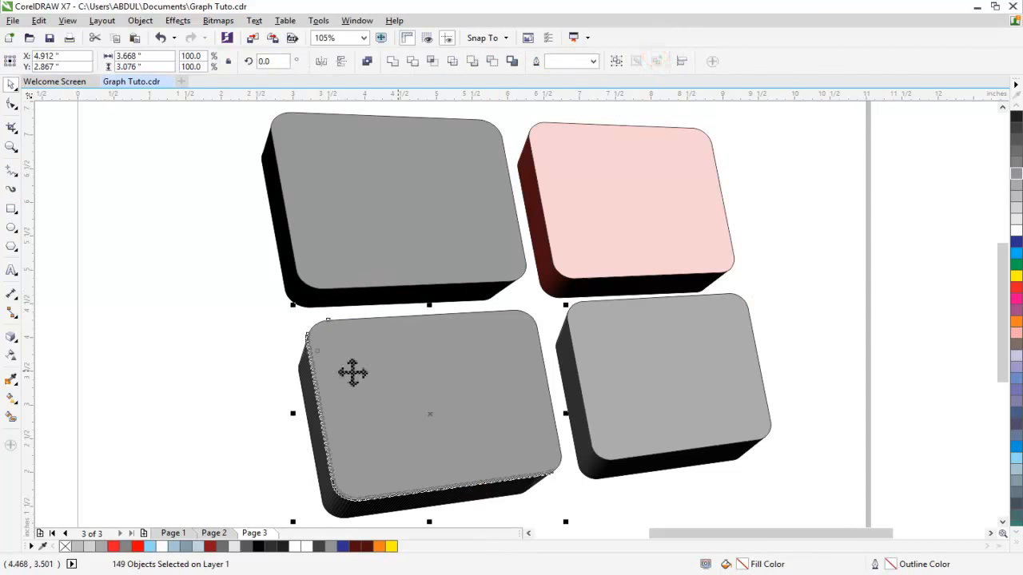
click(210, 354)
Weld the side fragments of the lower-left block into two pieces, the left portion first and the remaining right portion second.
drag(229, 296, 474, 515)
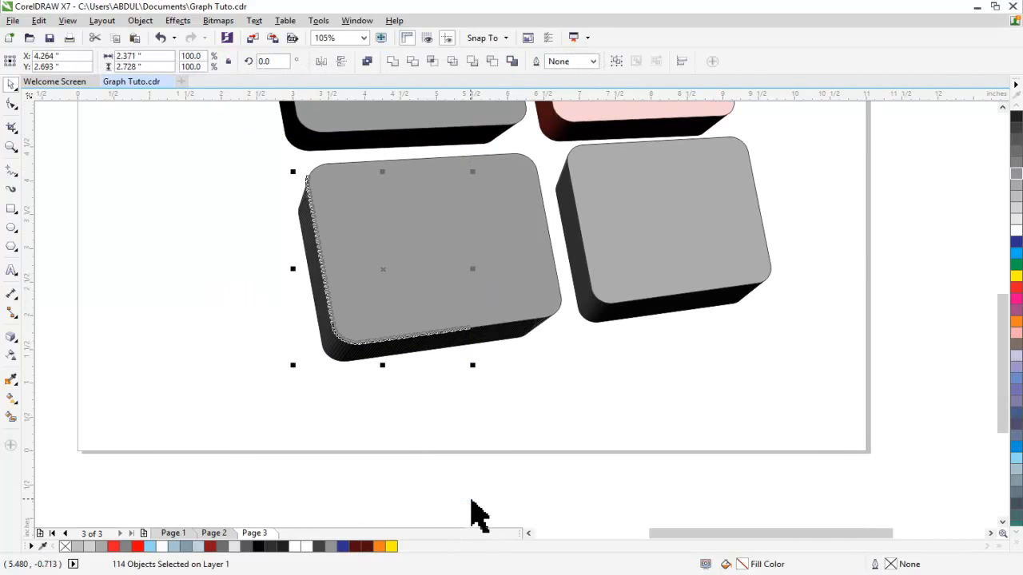
click(390, 61)
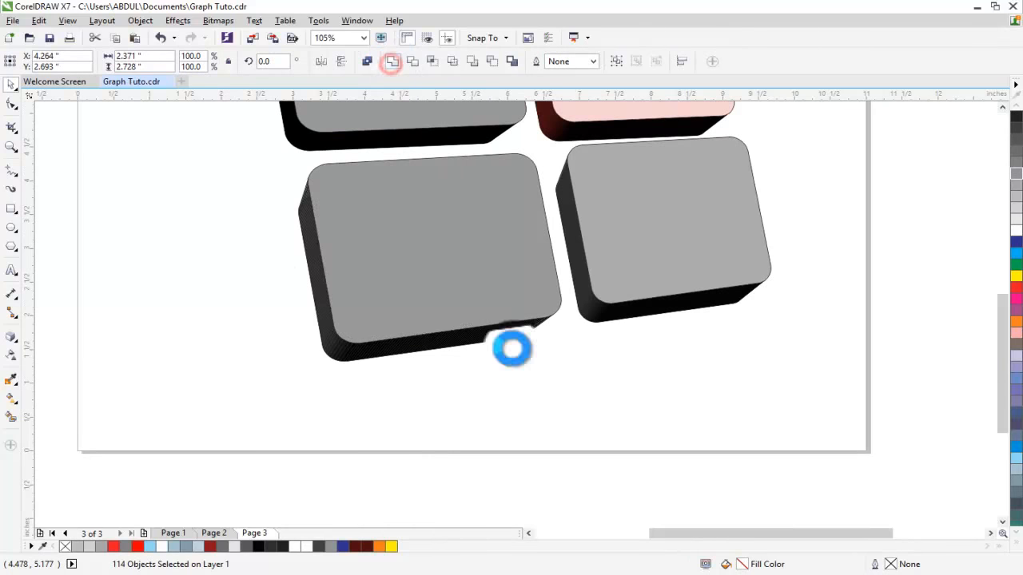
drag(566, 404, 379, 224)
click(388, 62)
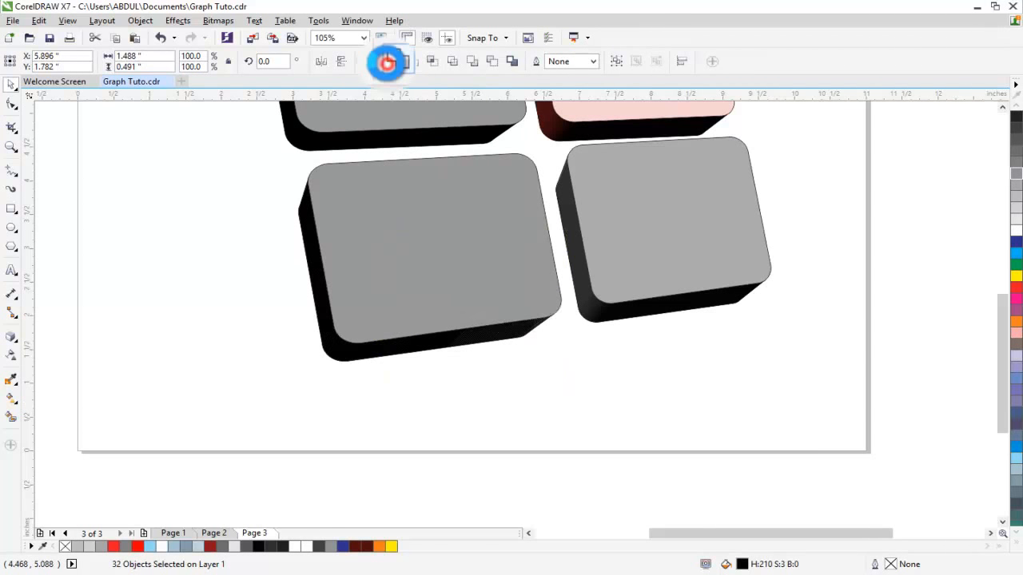
Delete the leftover unfilled outline curve from the lower-left block's sides and select the larger black side piece.
click(445, 400)
click(398, 347)
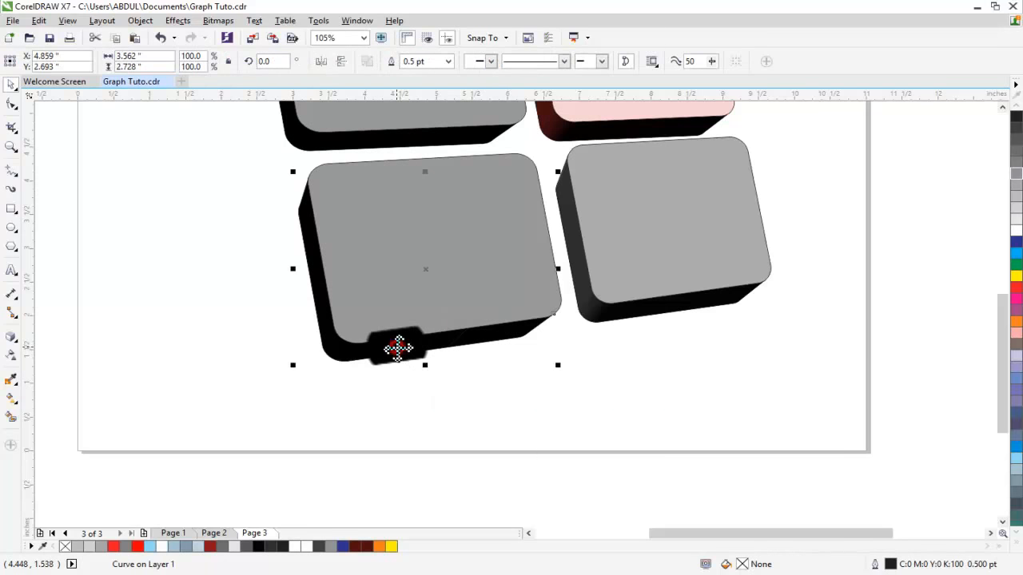
drag(398, 349, 393, 373)
key(Delete)
click(392, 352)
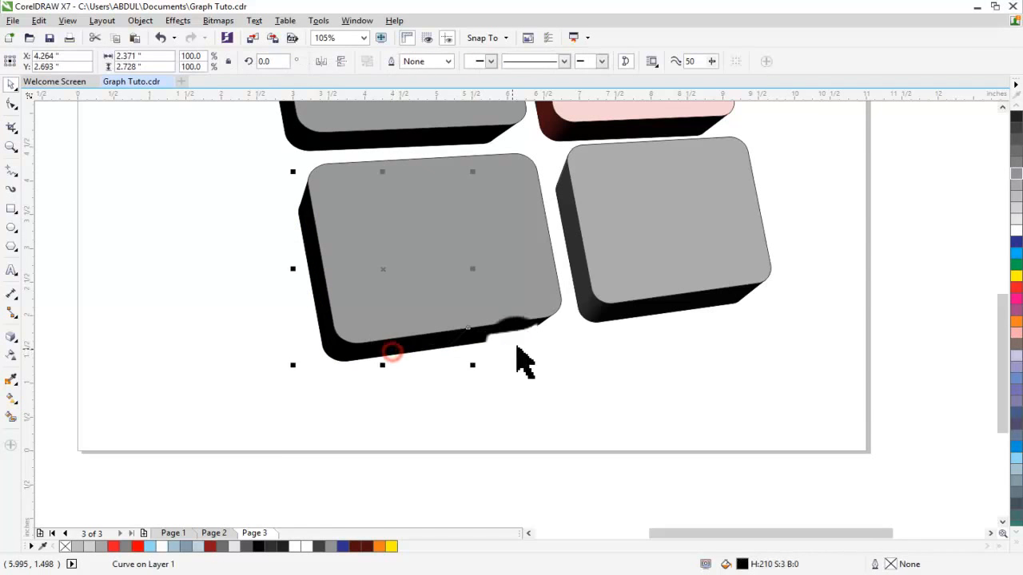
Weld the two black side pieces of the lower-left block into one shape and deselect it.
shift+click(505, 331)
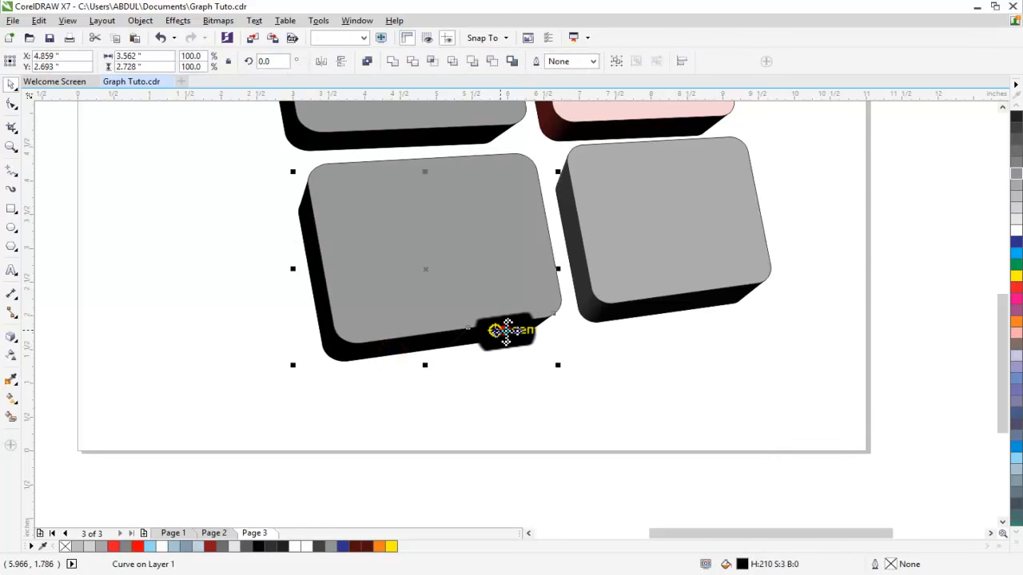
click(391, 62)
click(670, 425)
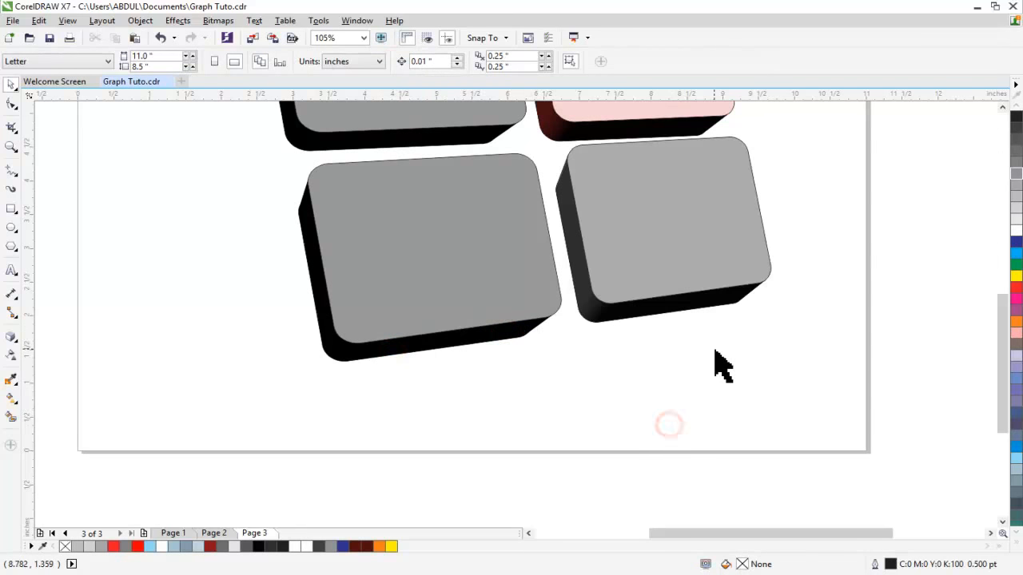
Break apart the extrusion of the lower-right block and ungroup all of it into individual objects.
scroll(715, 361, down, 3)
scroll(714, 351, up, 3)
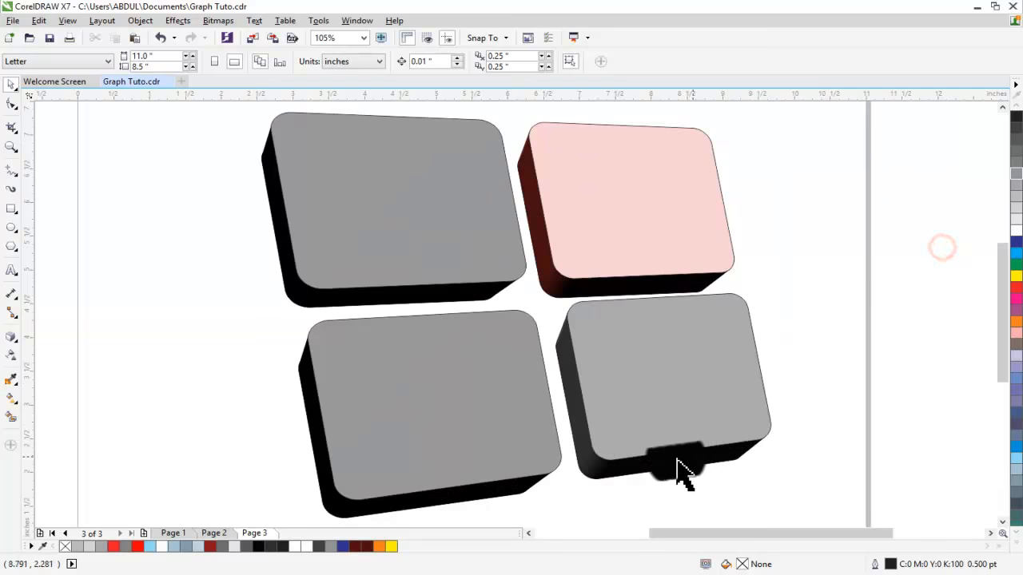
click(674, 460)
key(ctrl+k)
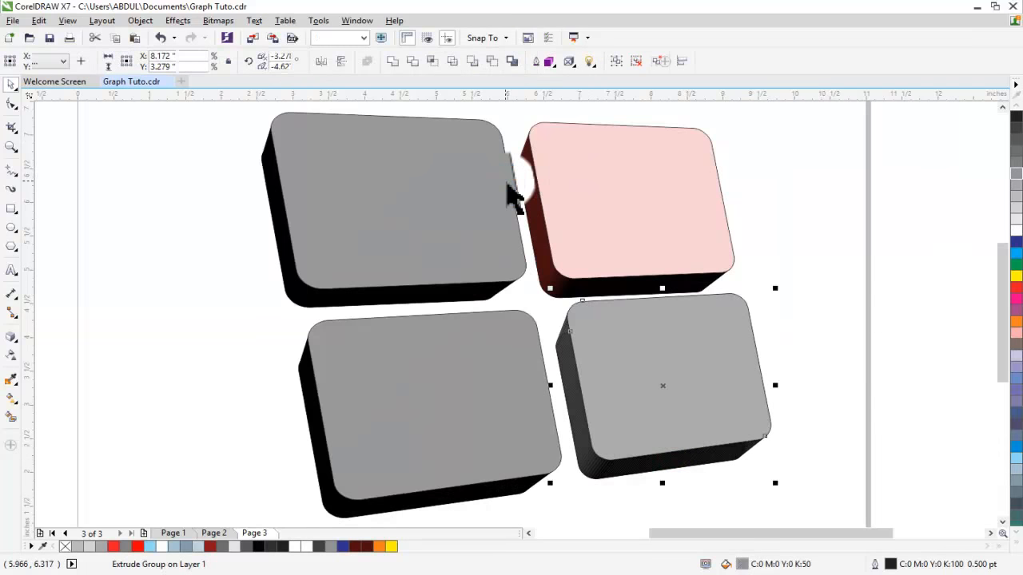
click(657, 59)
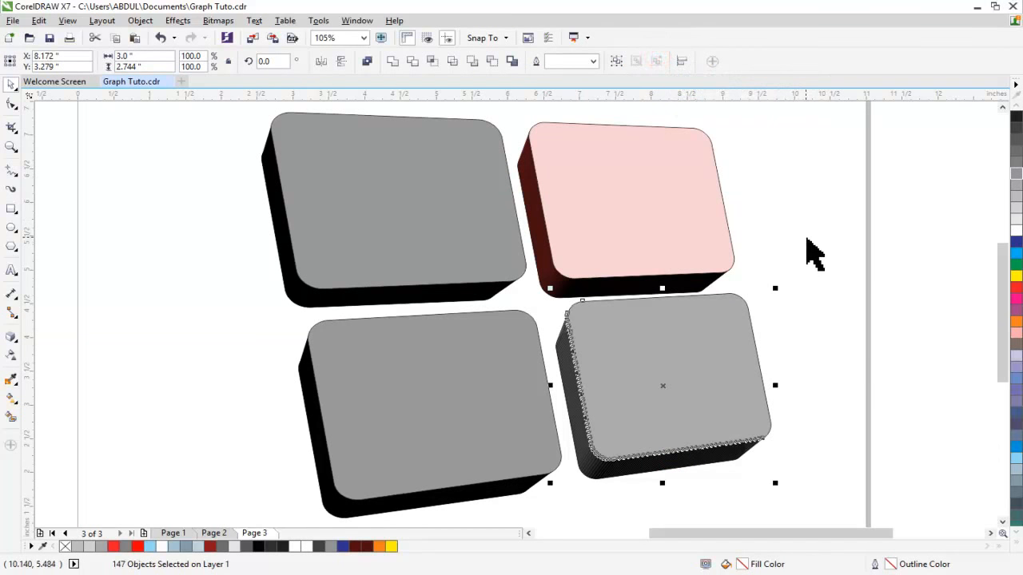
click(806, 243)
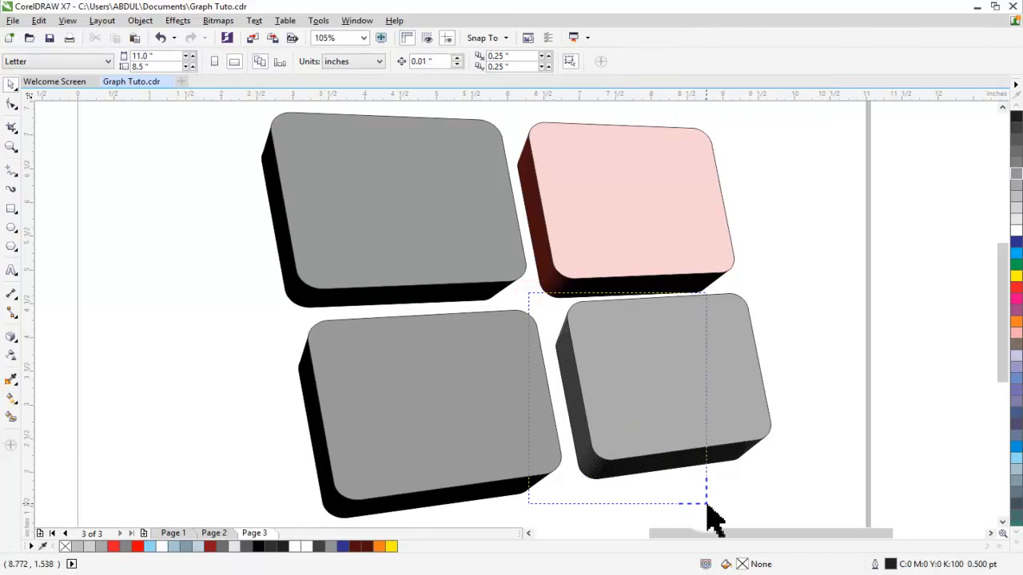
Weld the side fragments of the lower-right block into two pieces, the left portion first and the remaining right portion second.
drag(706, 505, 706, 504)
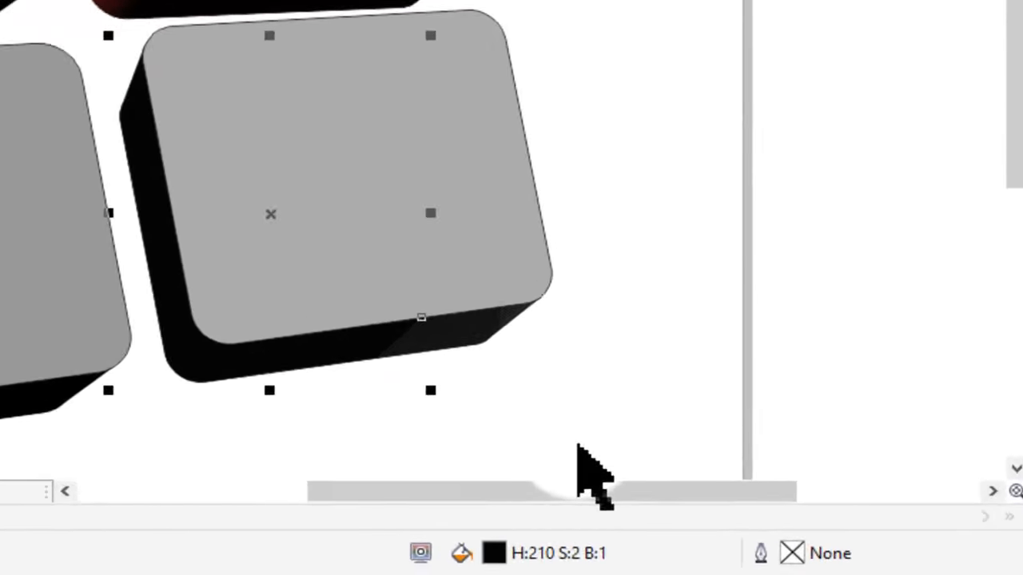
drag(789, 509, 771, 510)
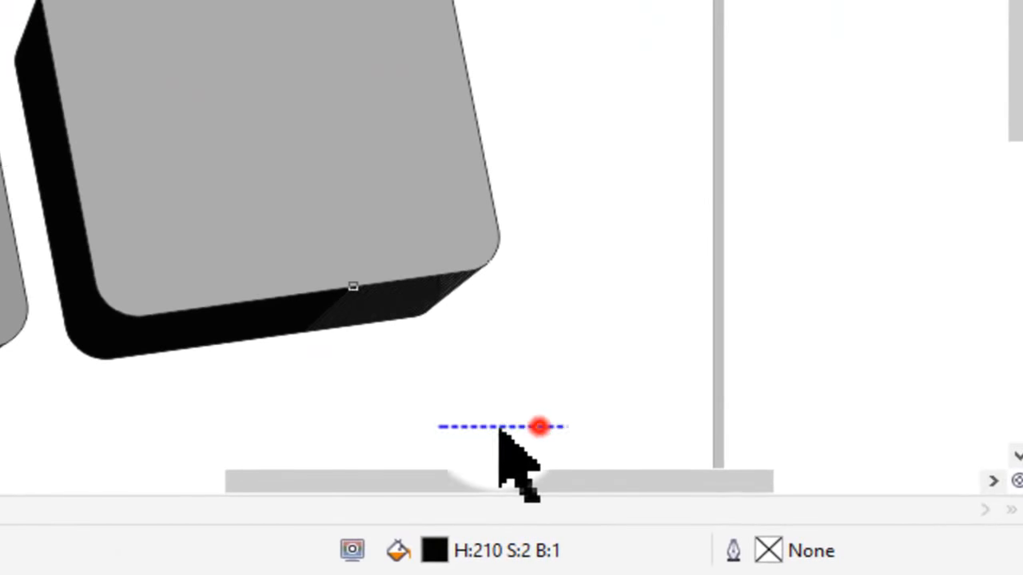
drag(501, 431, 181, 111)
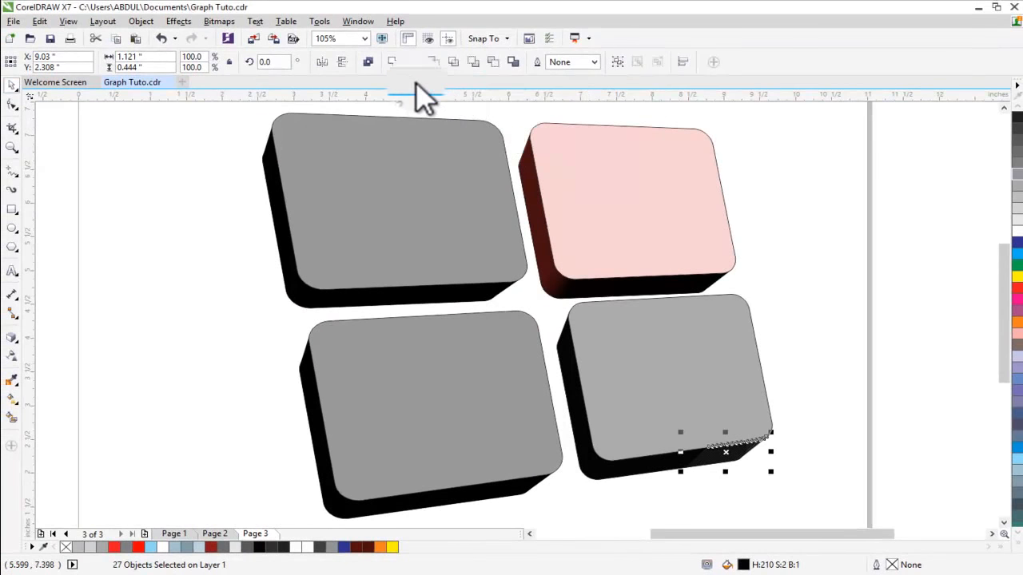
click(818, 429)
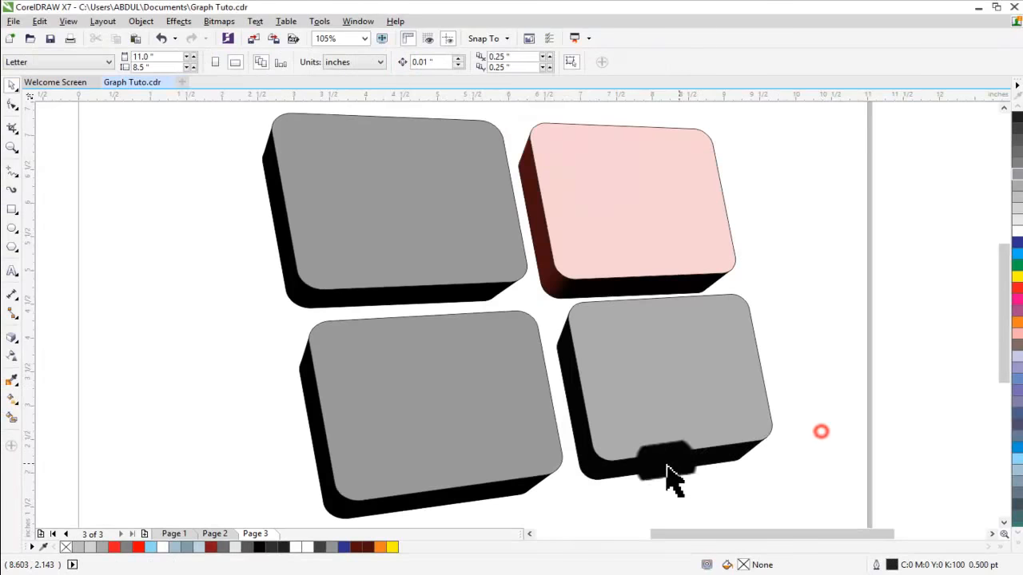
Delete the leftover unfilled outline curve from the lower-right block's sides and weld its two black side pieces into one shape.
click(661, 465)
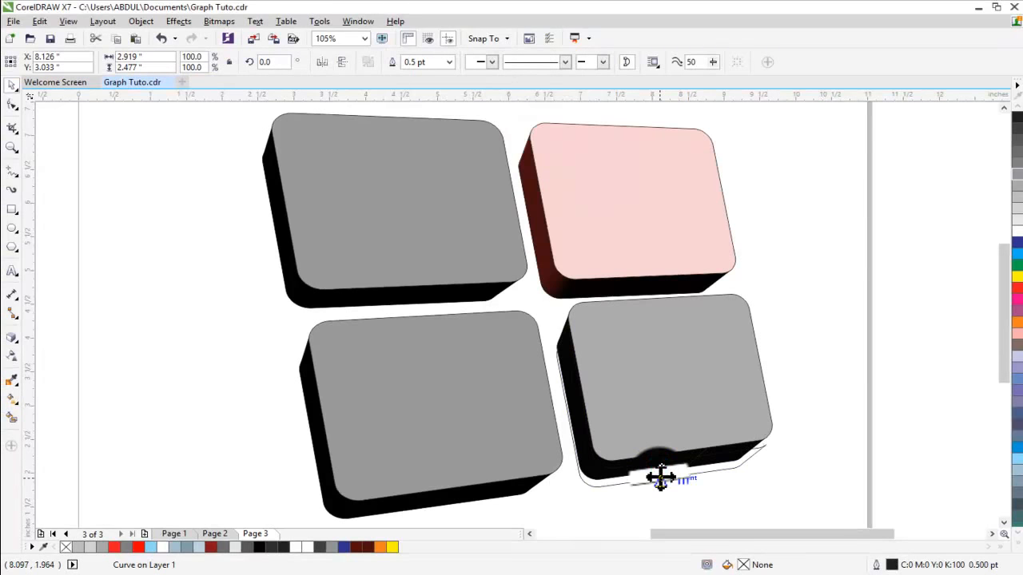
click(661, 478)
click(719, 456)
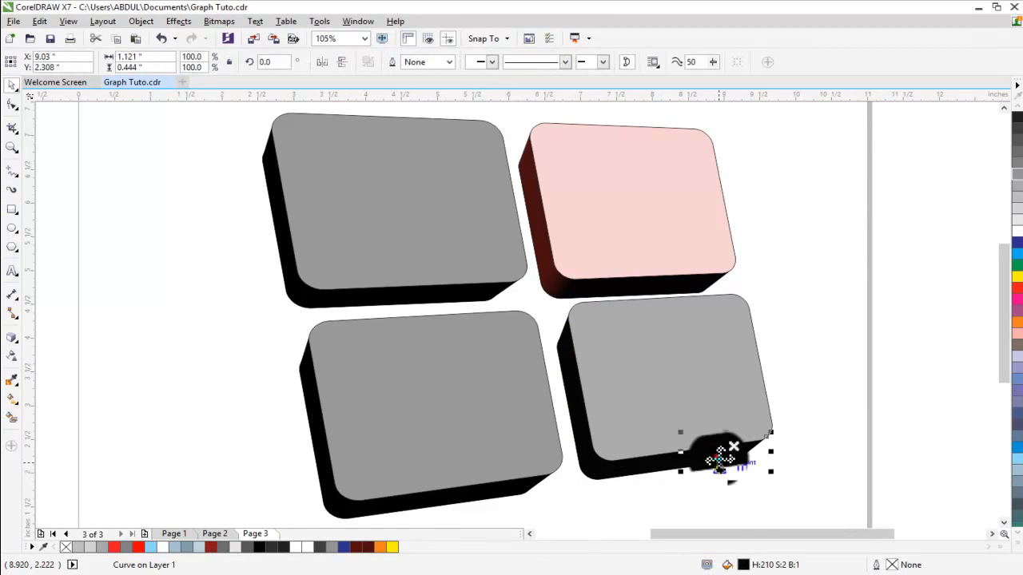
shift+click(600, 479)
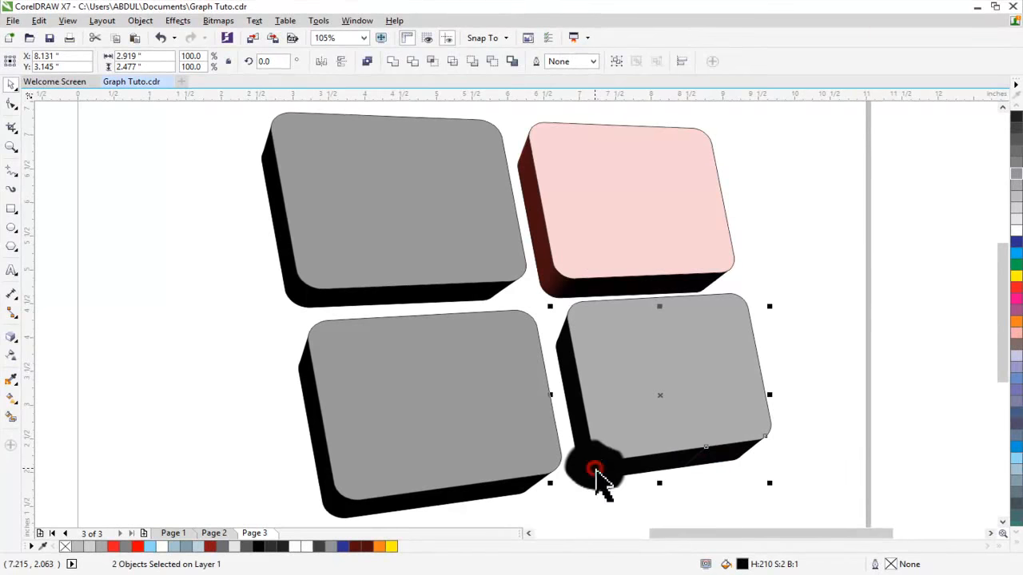
click(396, 62)
click(798, 224)
Break apart the extrusion of the pink upper-right block and ungroup all of it into individual objects.
click(612, 280)
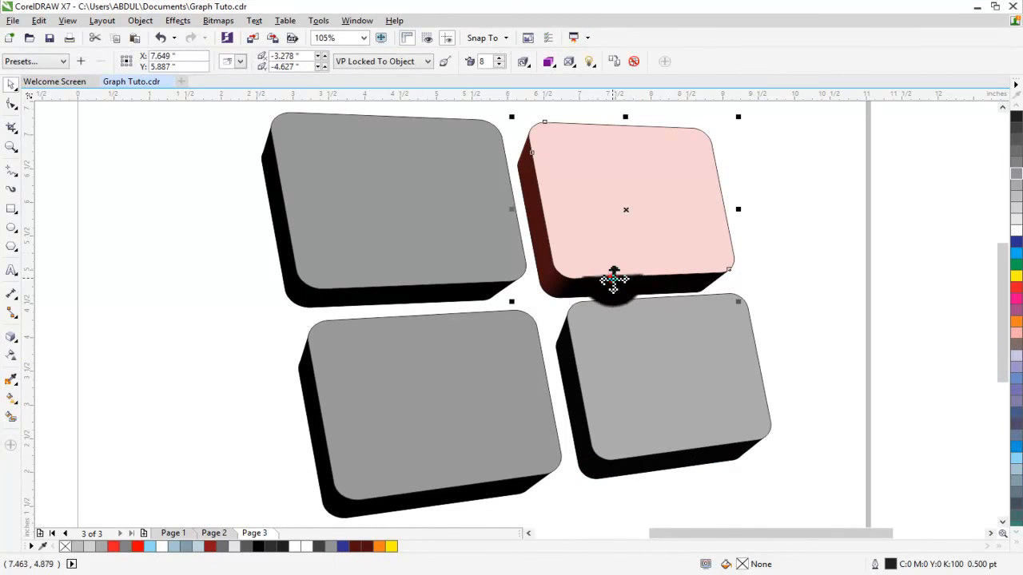
key(ctrl+k)
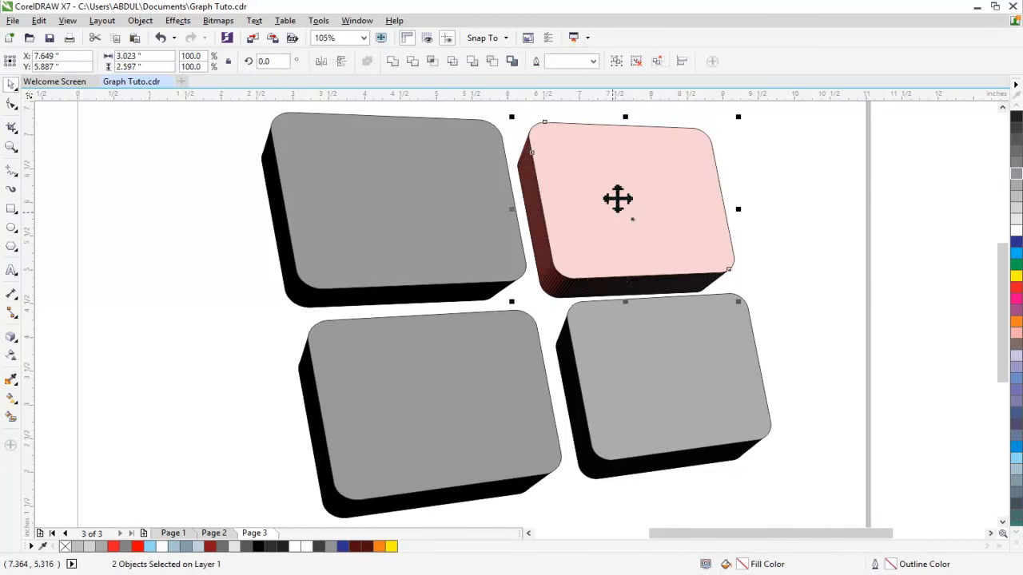
click(660, 70)
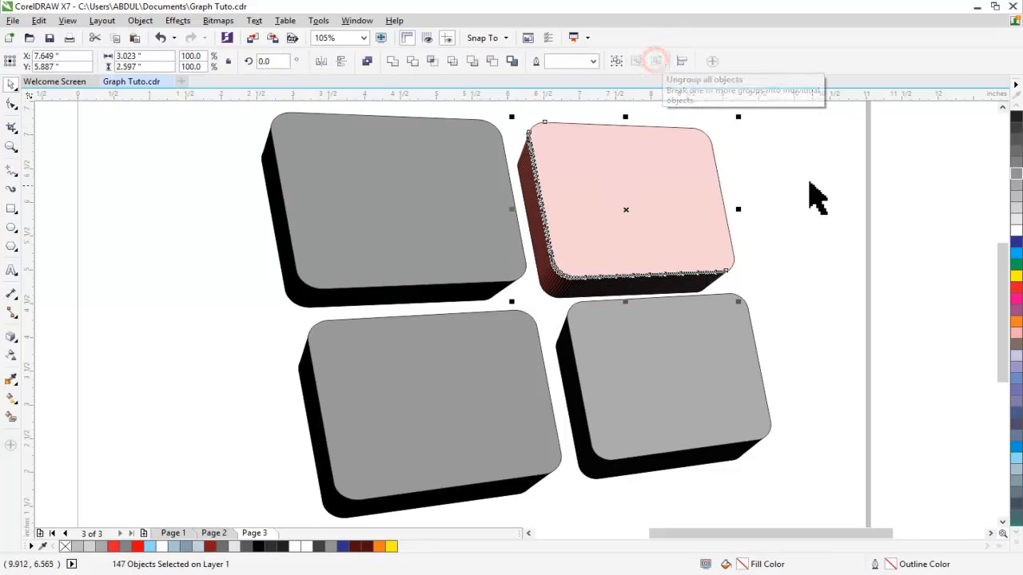
click(810, 190)
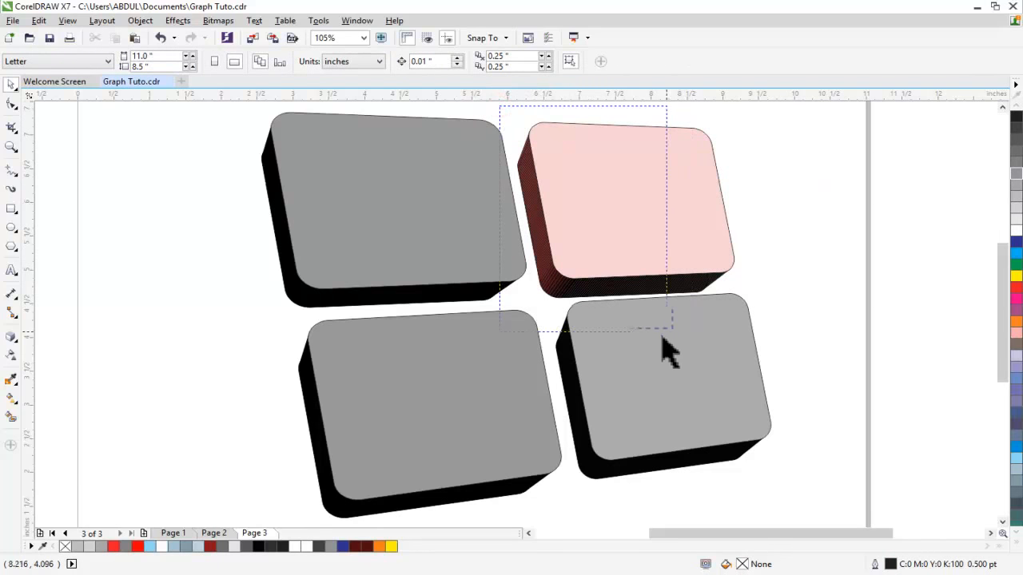
Weld the side fragments of the pink block into two pieces, the left portion first and the remaining right portion second.
drag(654, 345, 654, 346)
click(391, 61)
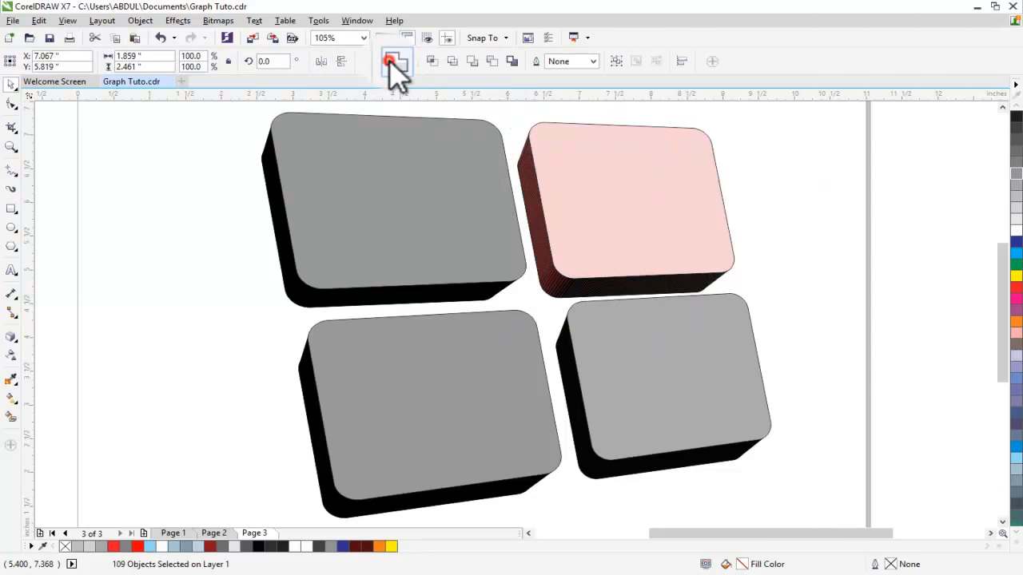
drag(810, 358, 524, 172)
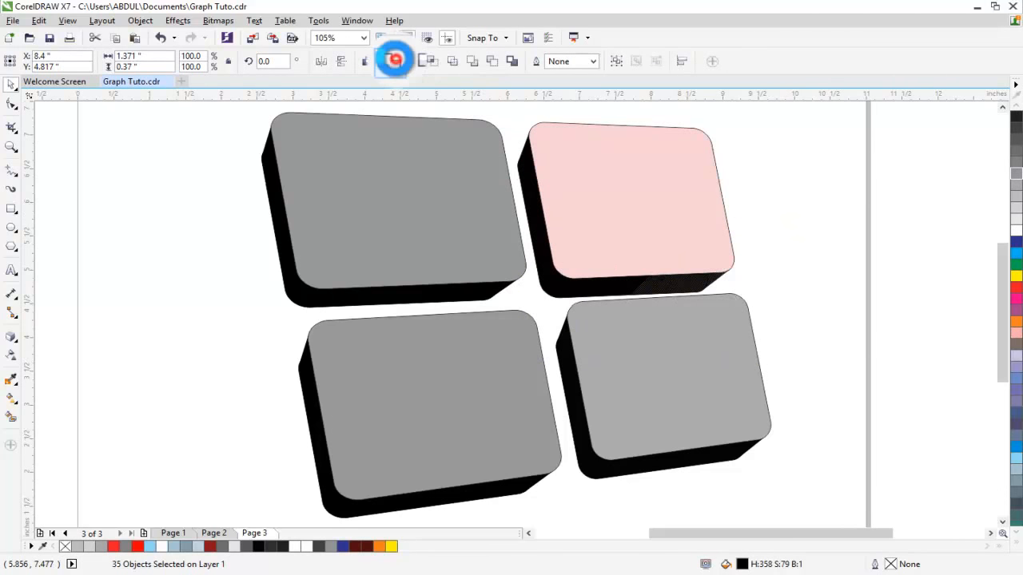
click(394, 60)
click(819, 282)
Delete the leftover unfilled outline curve from the pink block's sides and weld its two black side pieces into one shape.
click(624, 281)
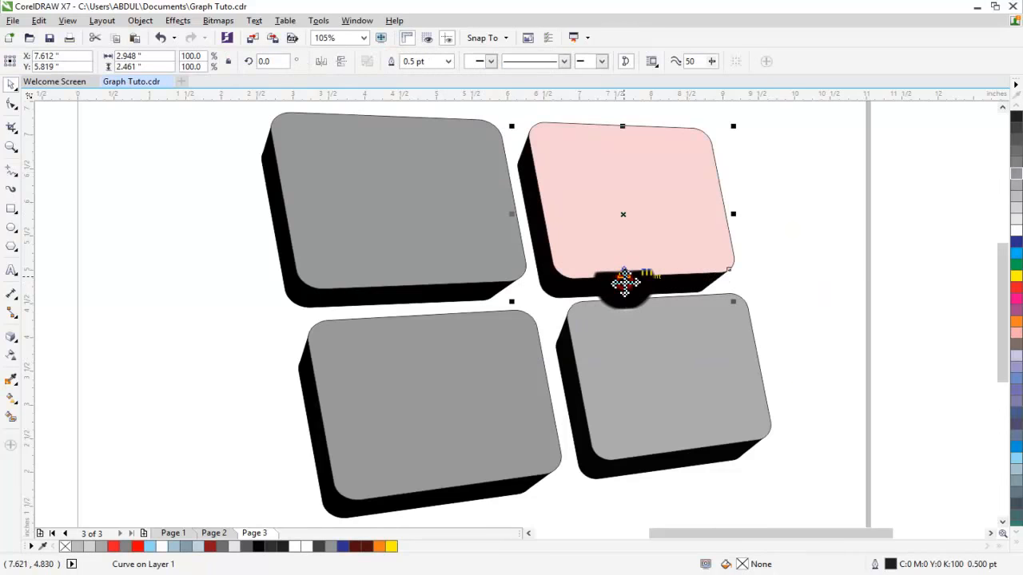
shift+click(624, 281)
click(669, 283)
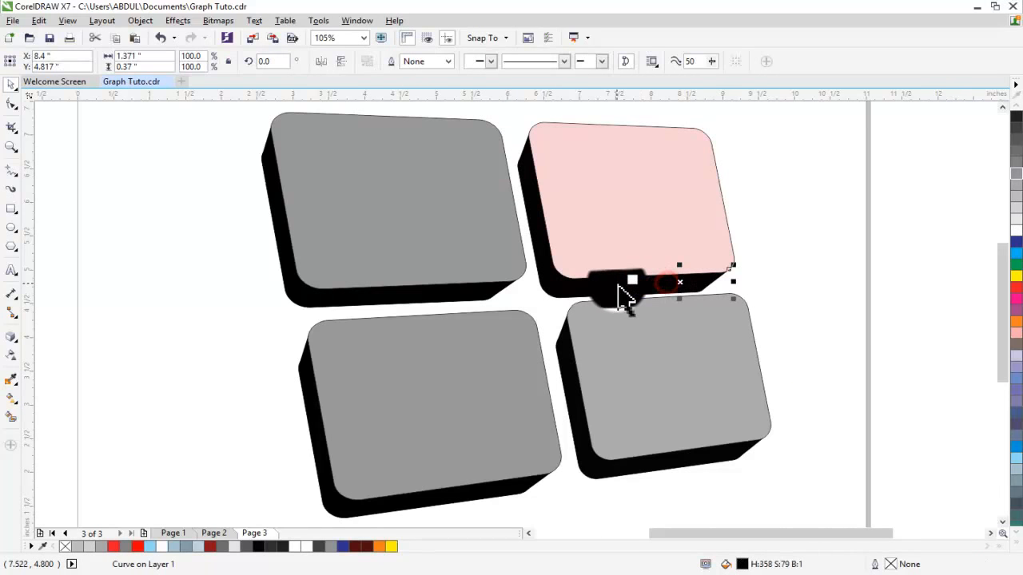
shift+click(617, 284)
click(386, 62)
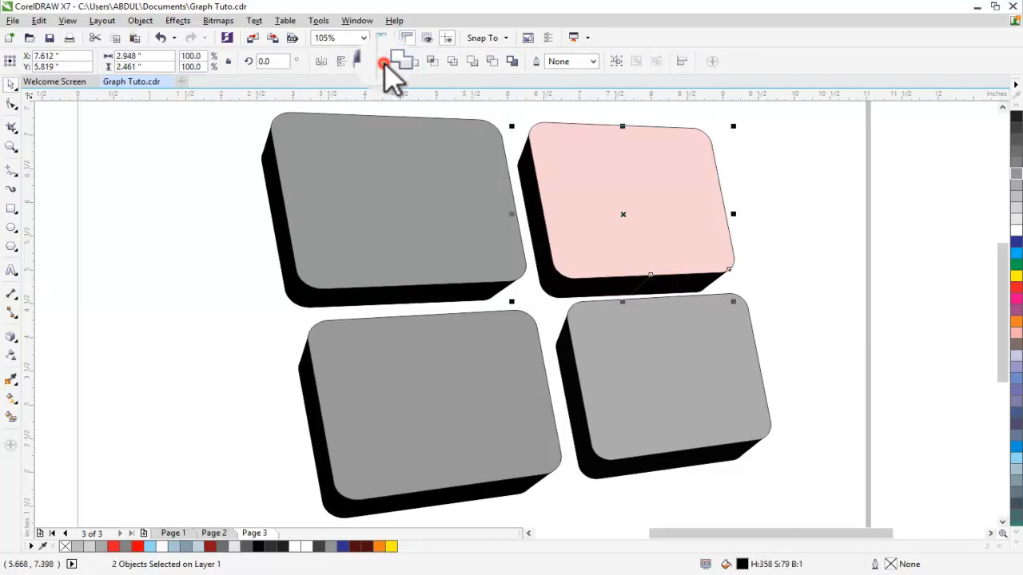
click(823, 288)
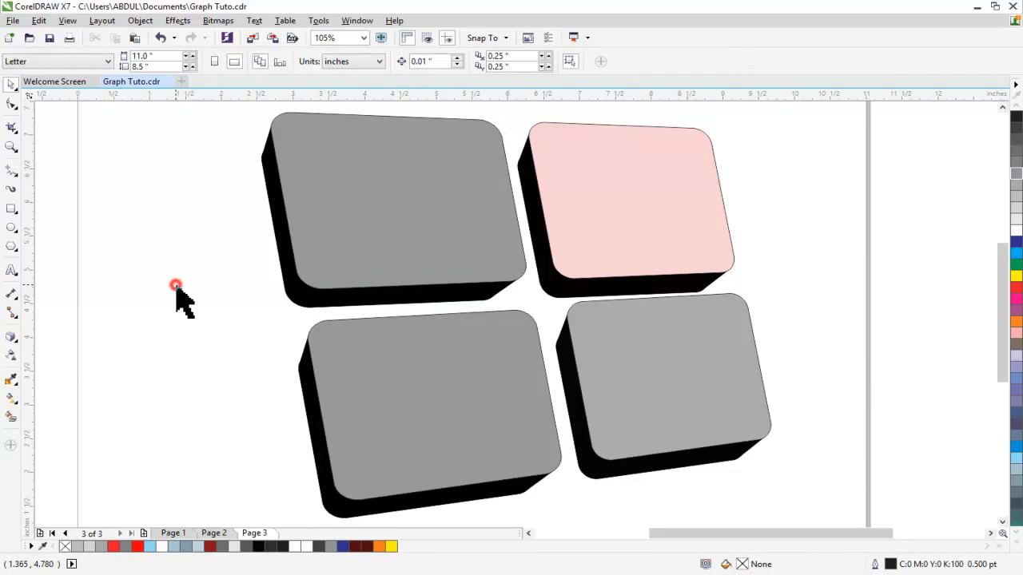
Apply an interactive fountain fill diagonally across the upper-left block's top face and make it elliptical.
click(386, 251)
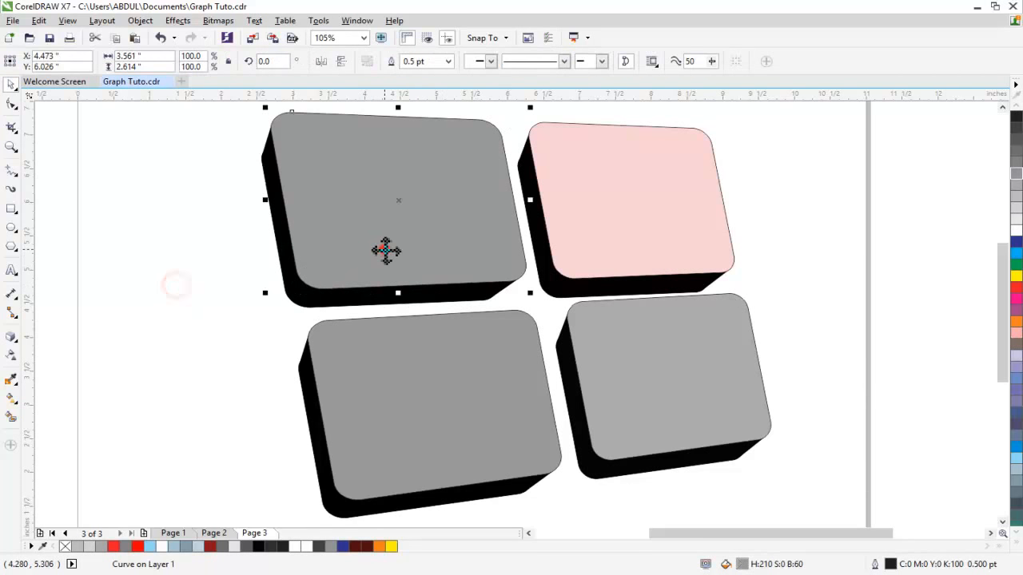
click(11, 395)
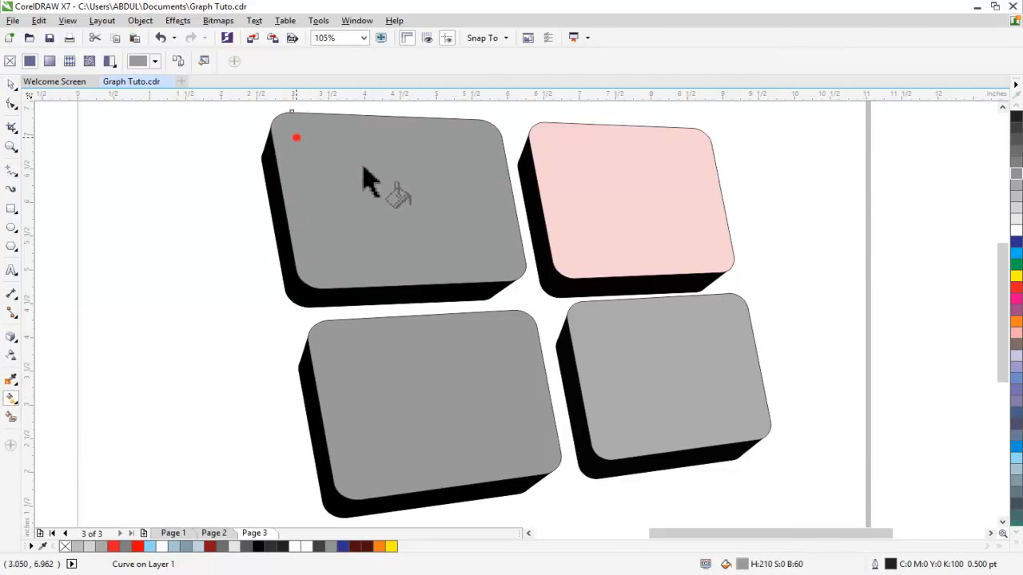
drag(364, 176, 474, 259)
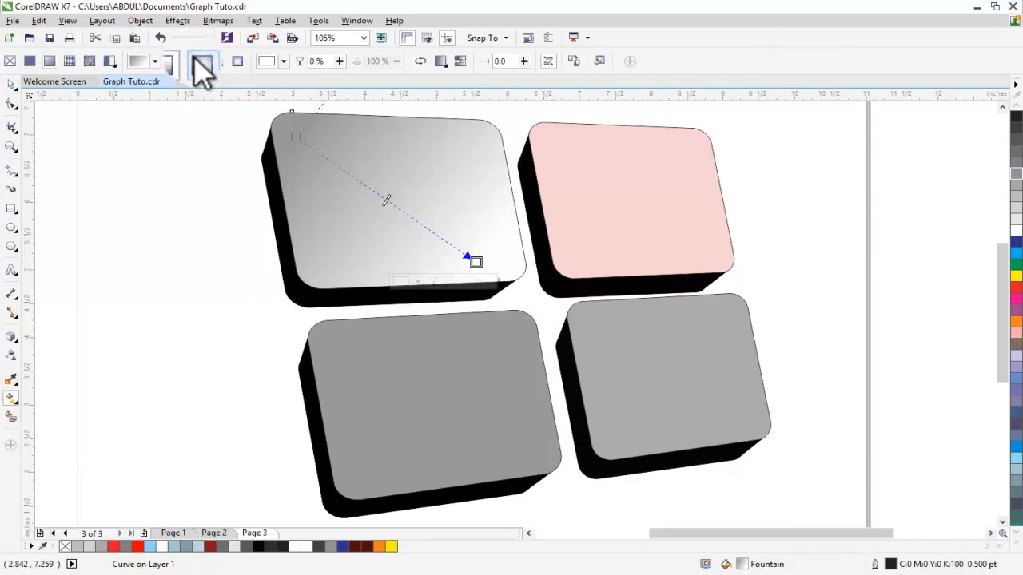
click(201, 63)
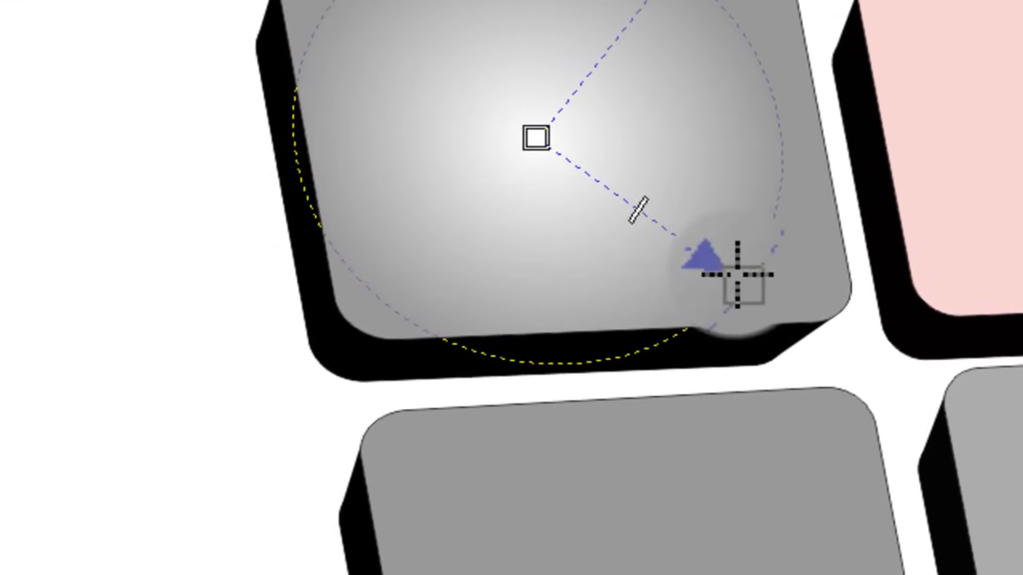
Move the gradient's white centre near the top face's lower-right corner and place its grey outer end near the upper-left side.
drag(737, 275, 105, 158)
drag(536, 137, 755, 256)
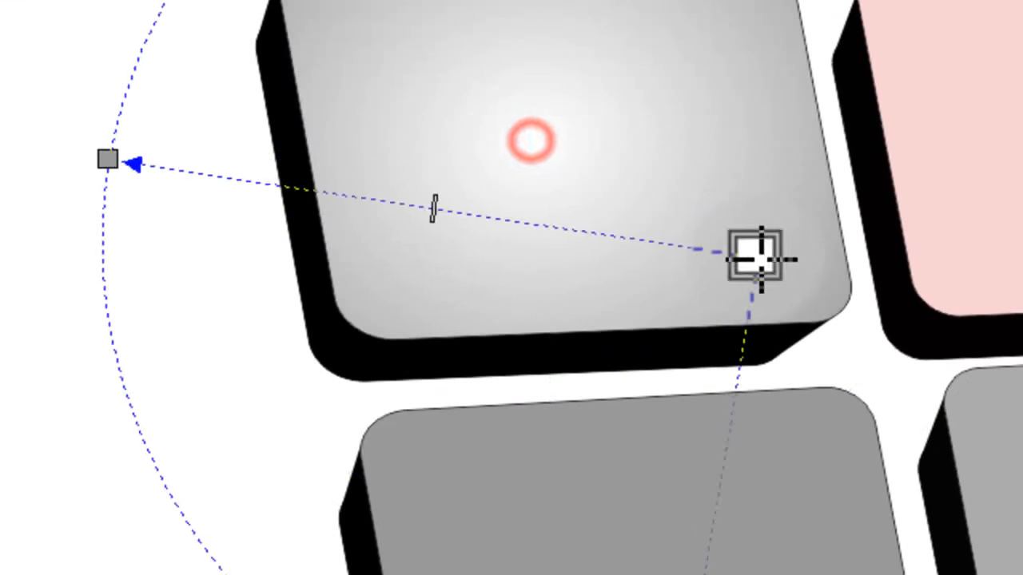
drag(105, 158, 387, 98)
Try pale blue, 50% Black and darker blue-grey as the outer colour of the upper-left block's gradient.
click(755, 257)
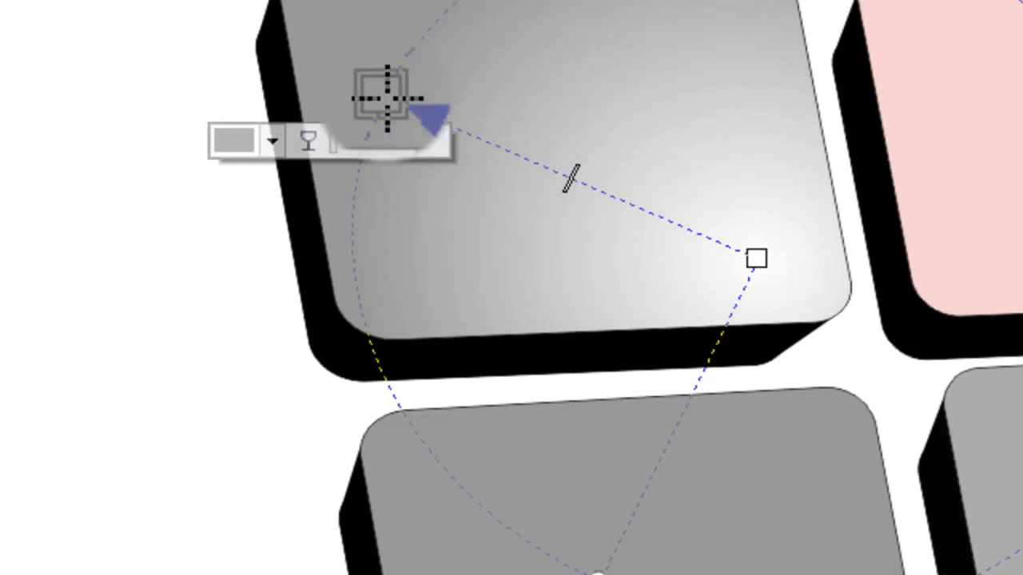
click(194, 569)
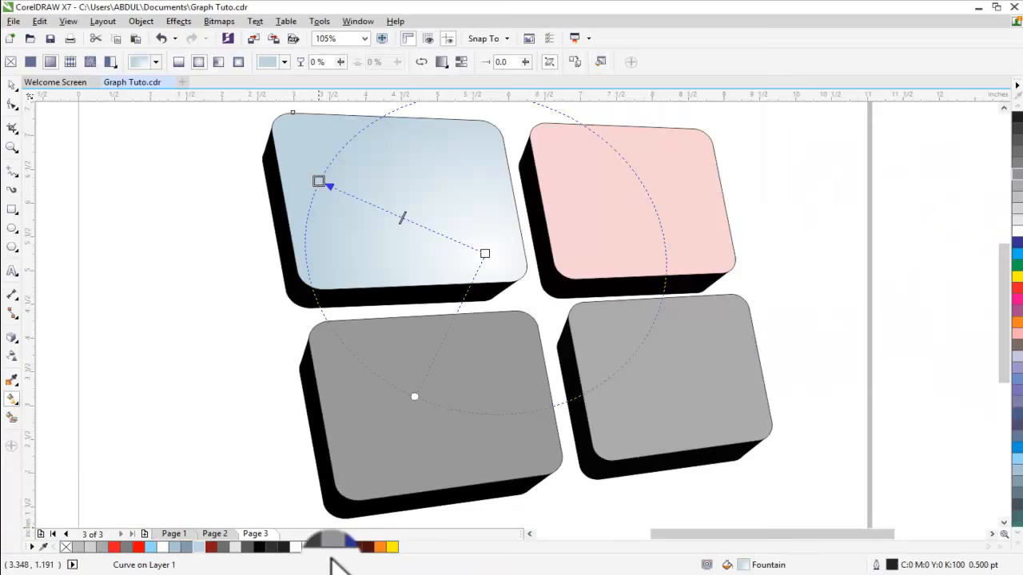
click(337, 570)
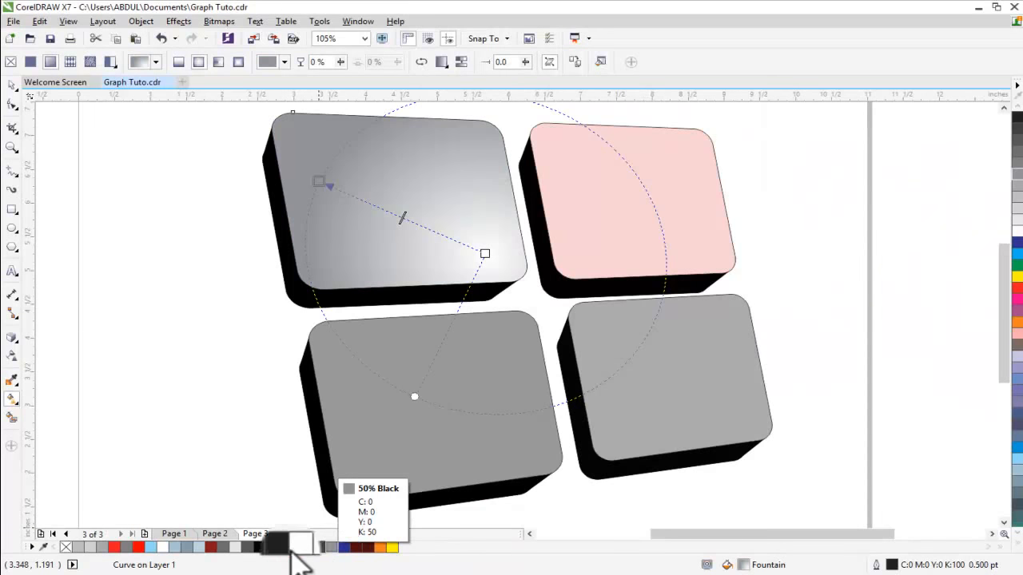
click(175, 547)
click(187, 547)
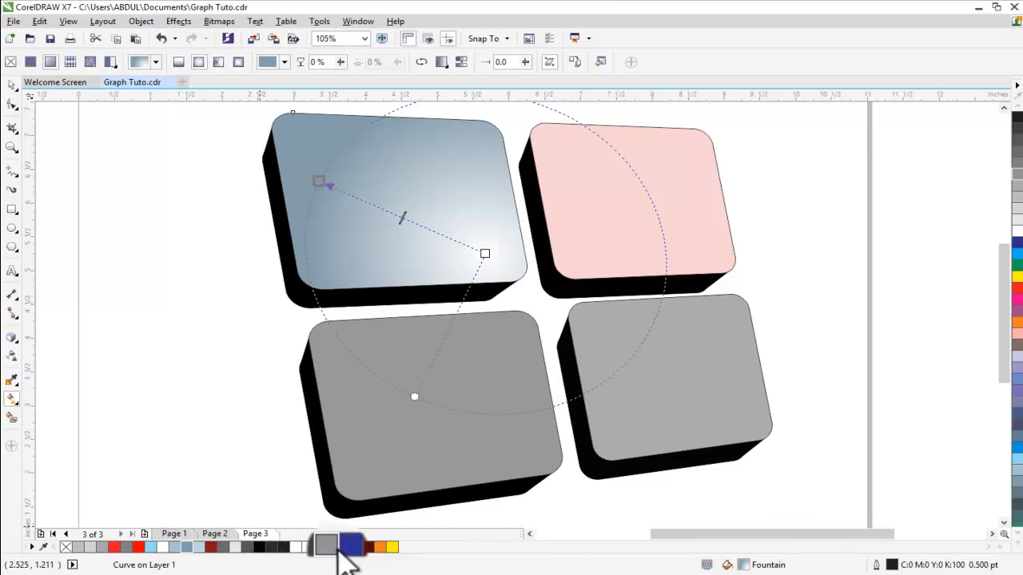
Extend the gradient's outer end toward the top face's upper-left corner and colour it light blue after trying 40% Black and a lighter grey.
drag(341, 551, 319, 180)
click(101, 547)
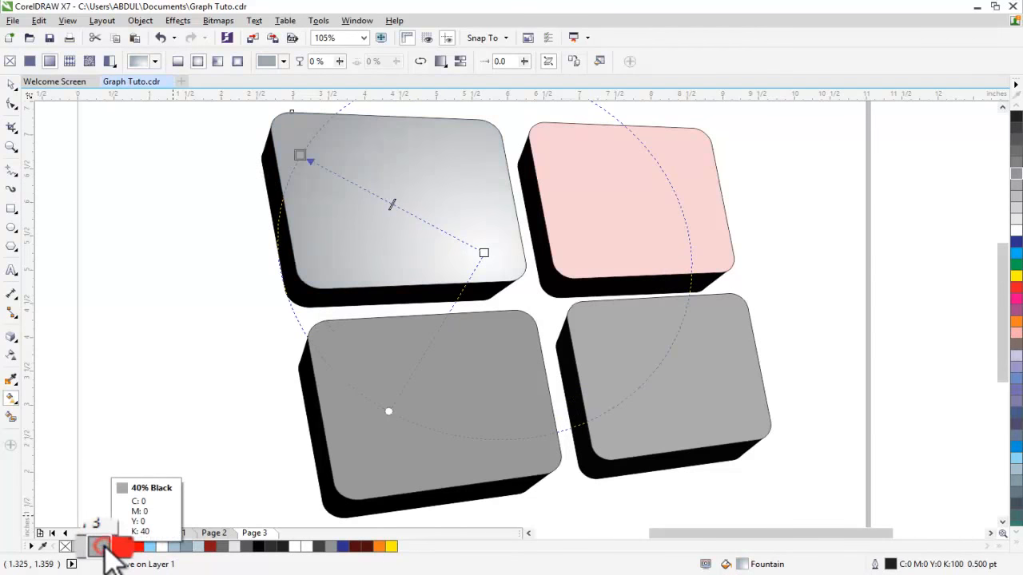
click(87, 547)
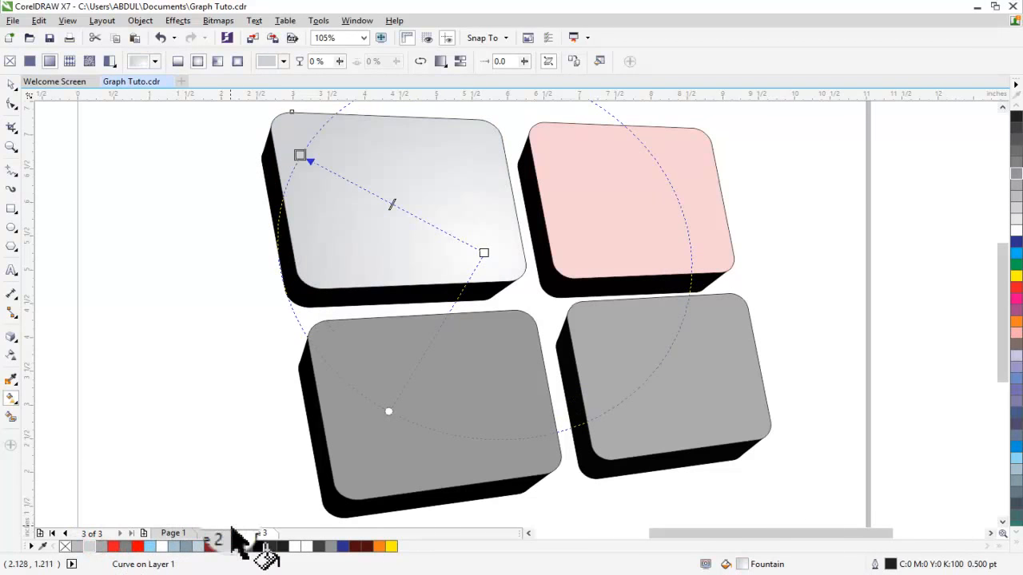
click(173, 546)
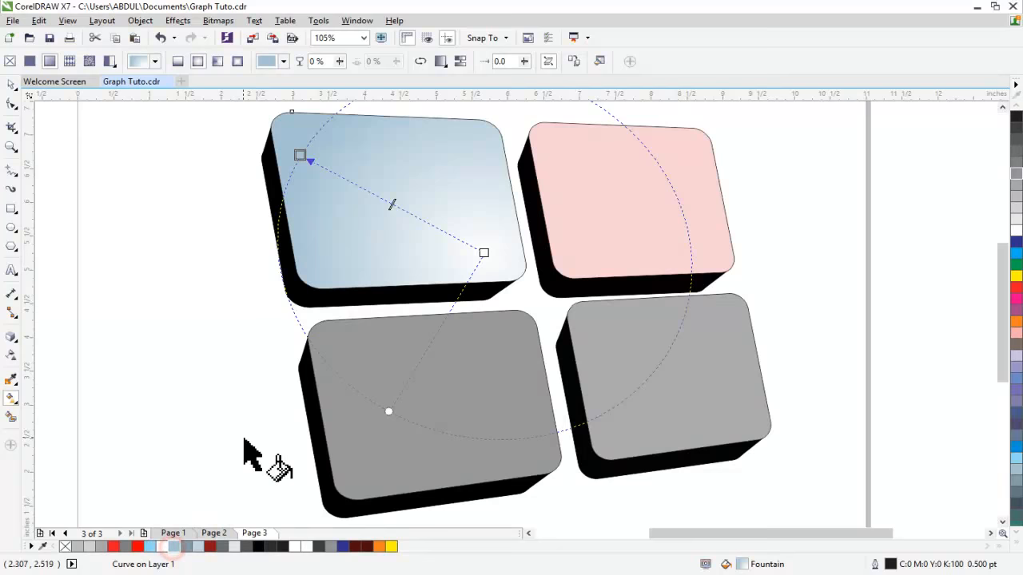
Add a grey stop at 31% in the upper-left block's gradient and shift the gradient's white centre and blue end slightly toward the lower right.
click(357, 186)
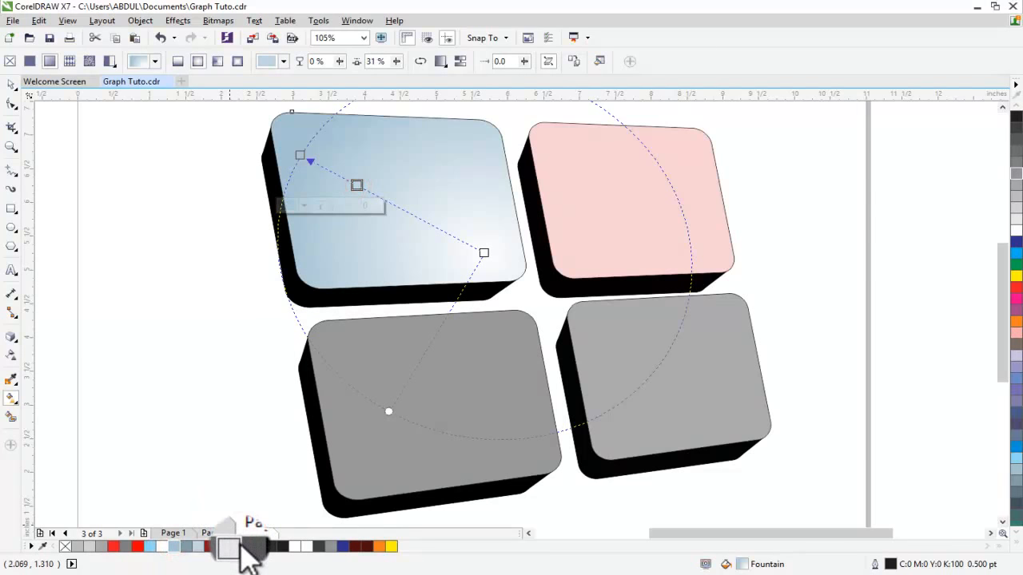
click(238, 547)
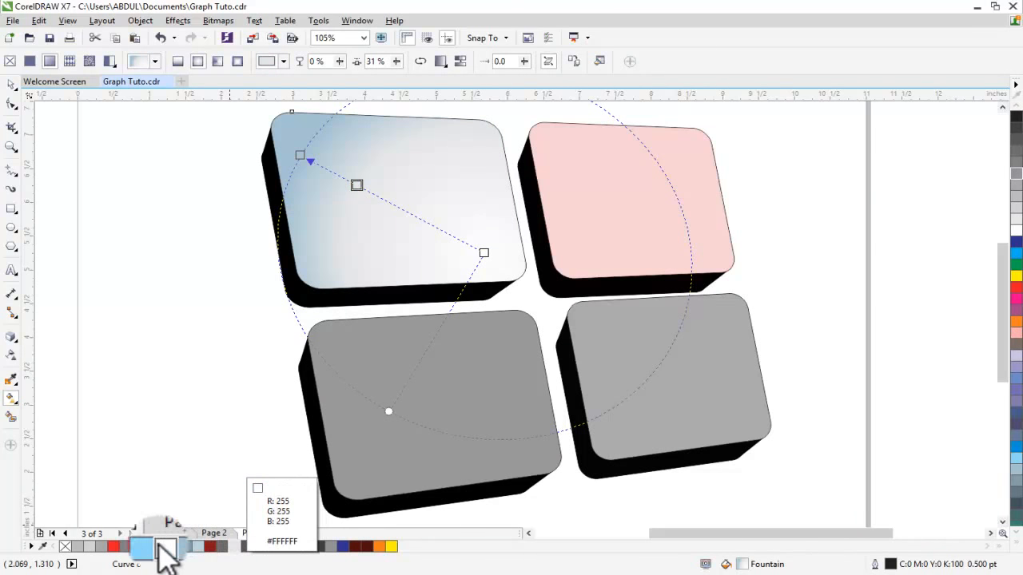
click(96, 547)
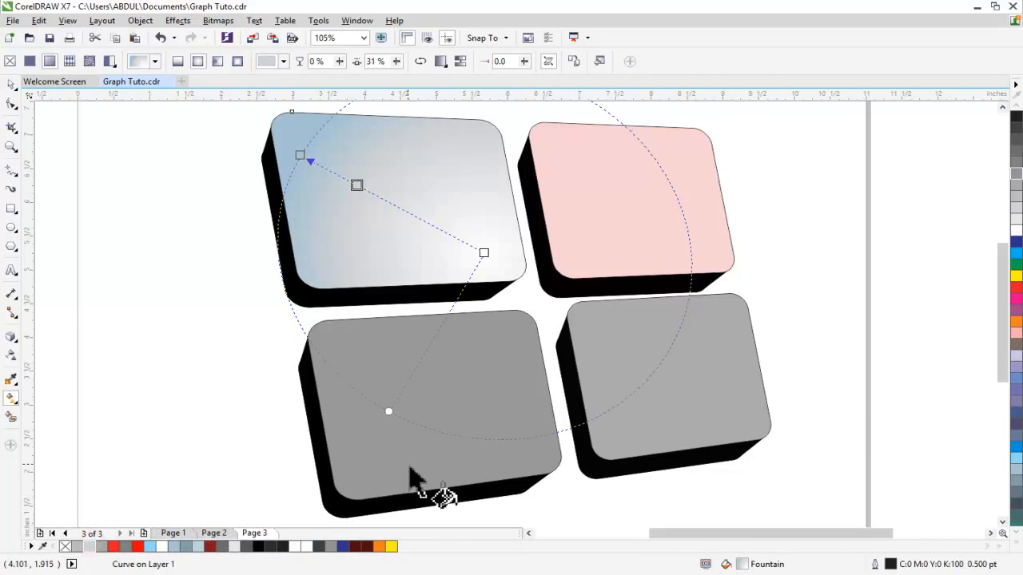
drag(493, 260, 529, 281)
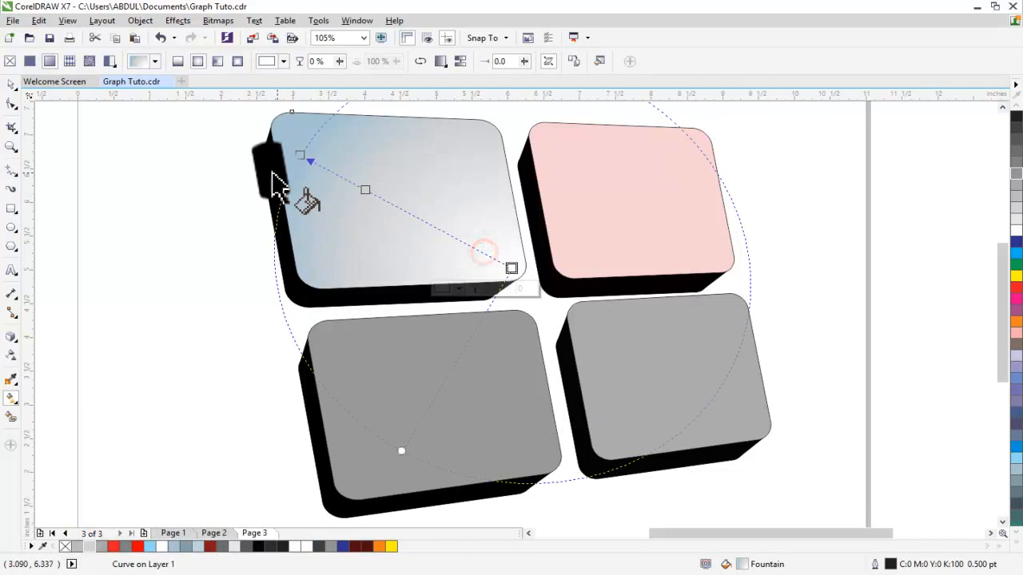
drag(303, 154, 315, 161)
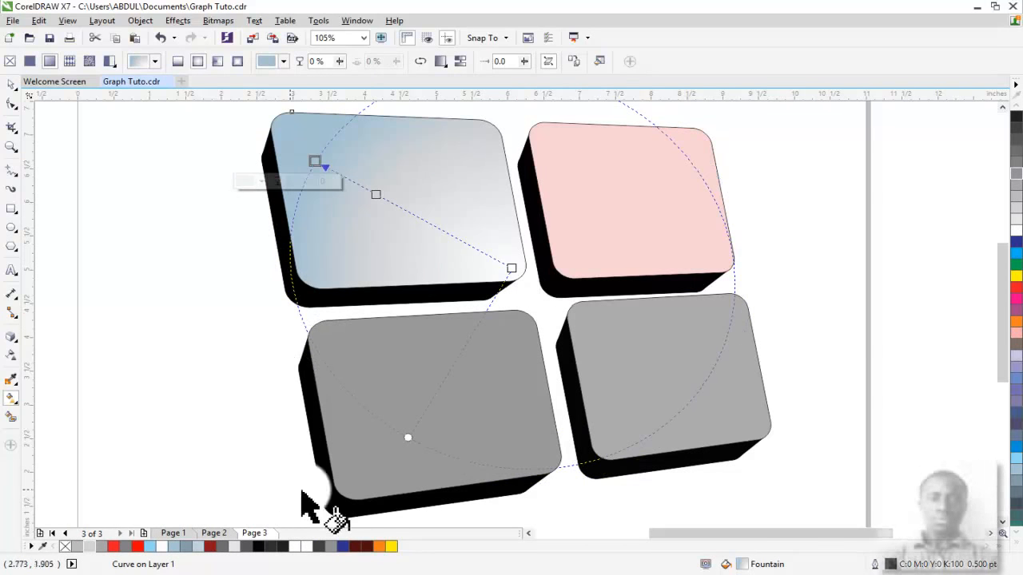
Set the outer colour of the upper-left block's gradient to pale blue C25 M9 Y9 K0 after trying dark grey.
click(251, 549)
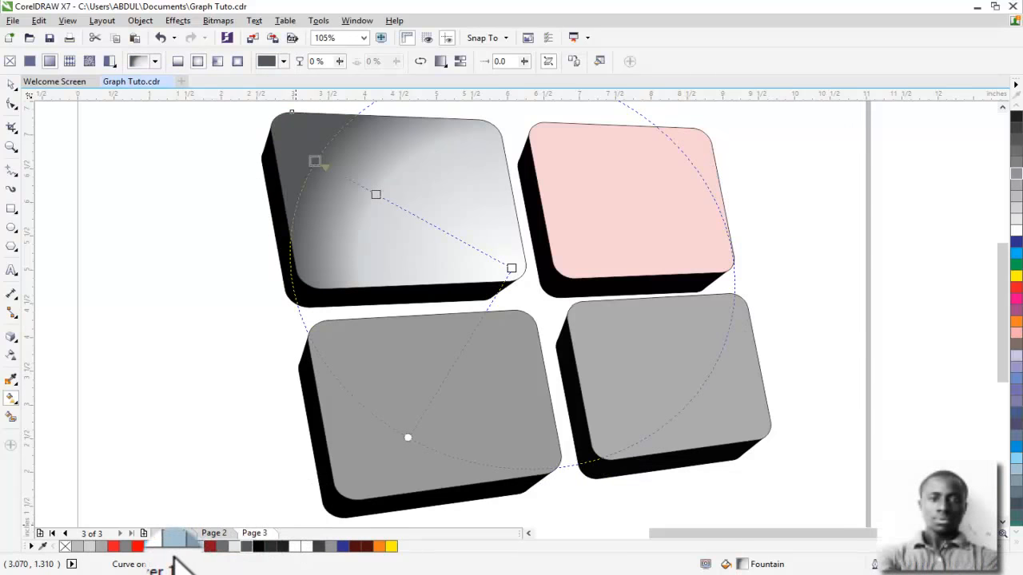
click(194, 548)
click(202, 549)
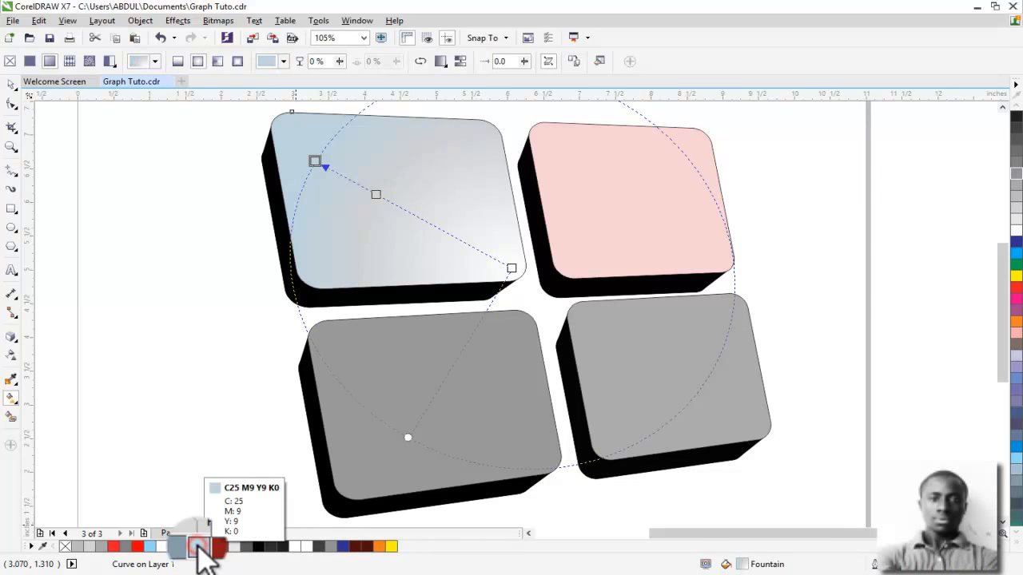
Move the gradient's middle stop toward the face's centre, colour it lighter grey, and adjust the white centre near the lower-right corner.
drag(513, 269, 515, 286)
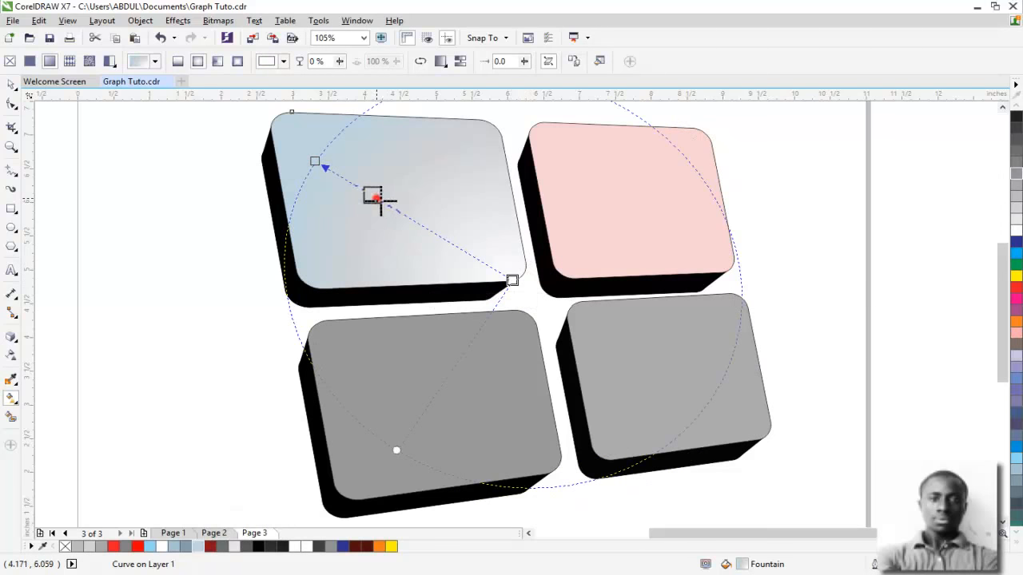
drag(377, 198, 393, 208)
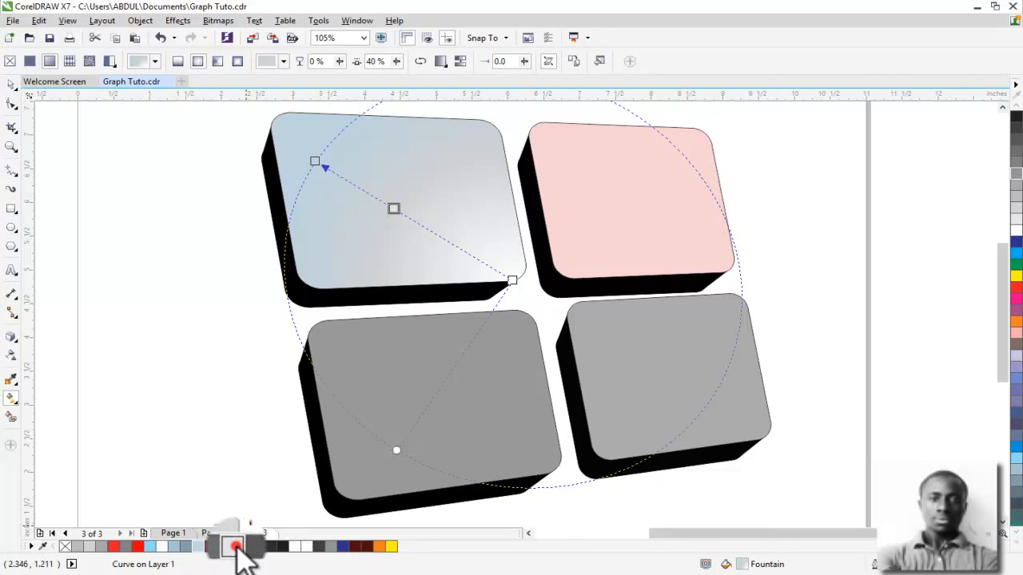
drag(236, 548, 391, 208)
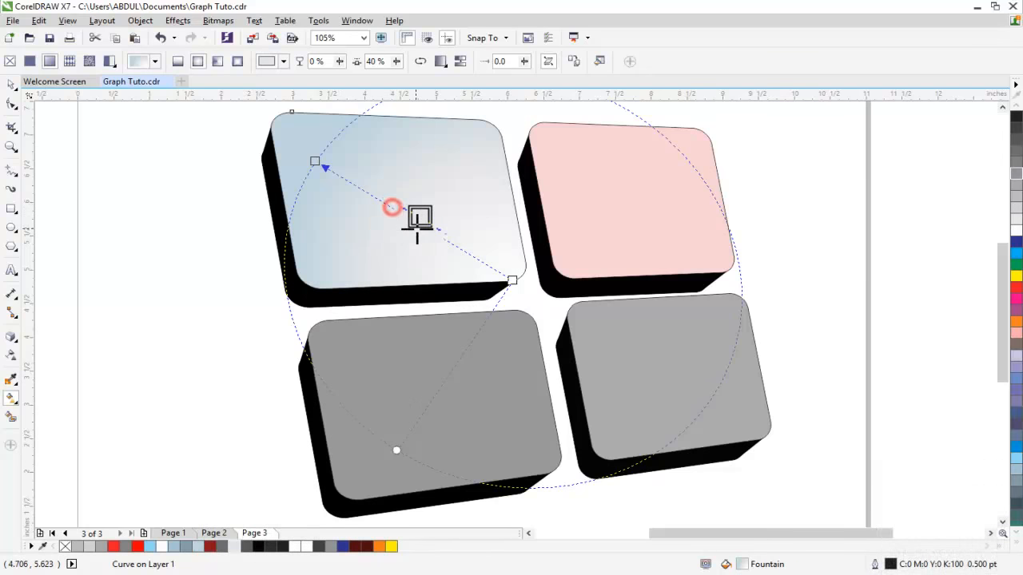
drag(511, 281, 504, 271)
click(837, 248)
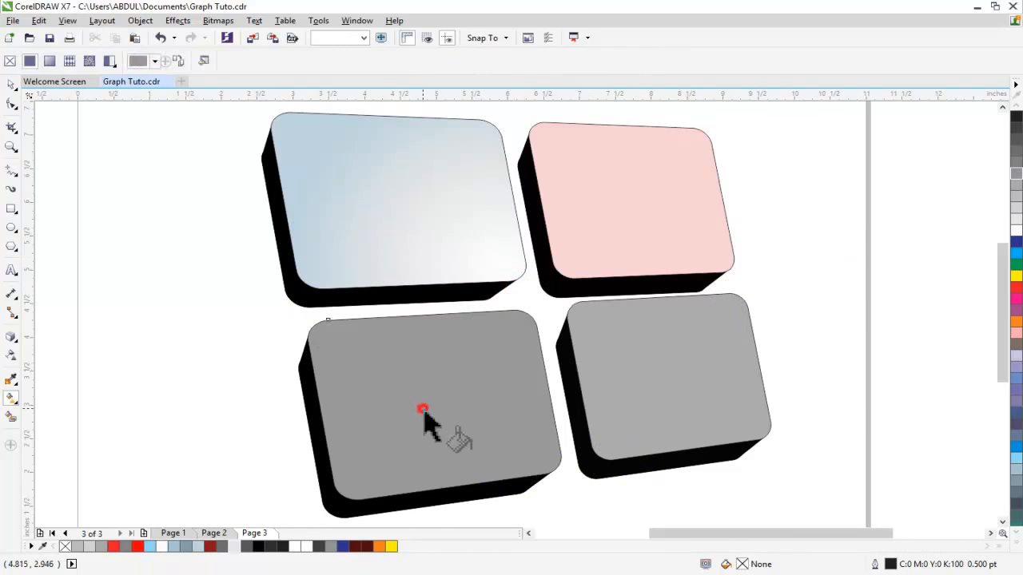
Apply an elliptical fountain fill to the lower-left block's top face, with its white centre near the upper-right corner and grey end at the lower left.
drag(370, 479, 491, 312)
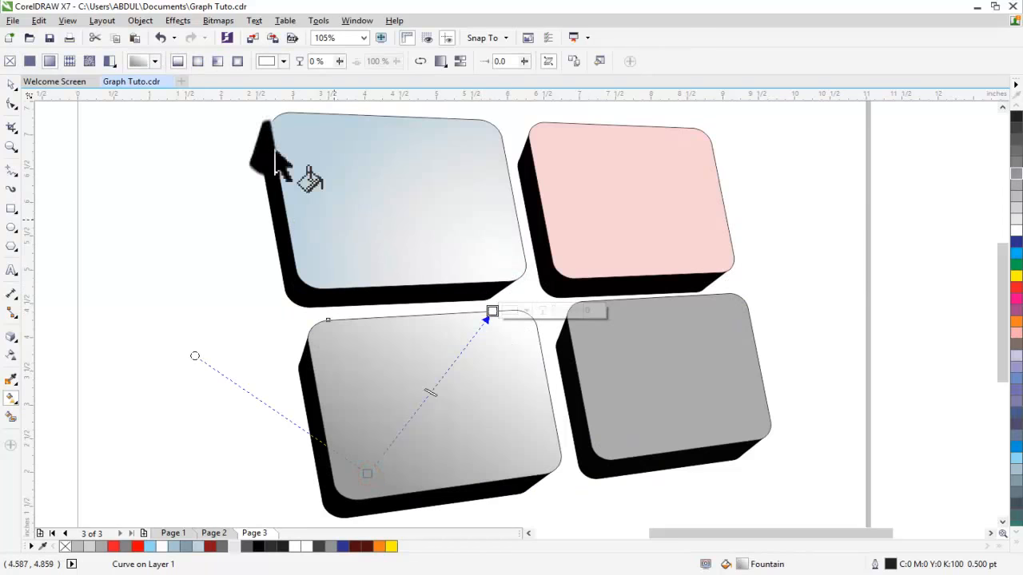
click(197, 62)
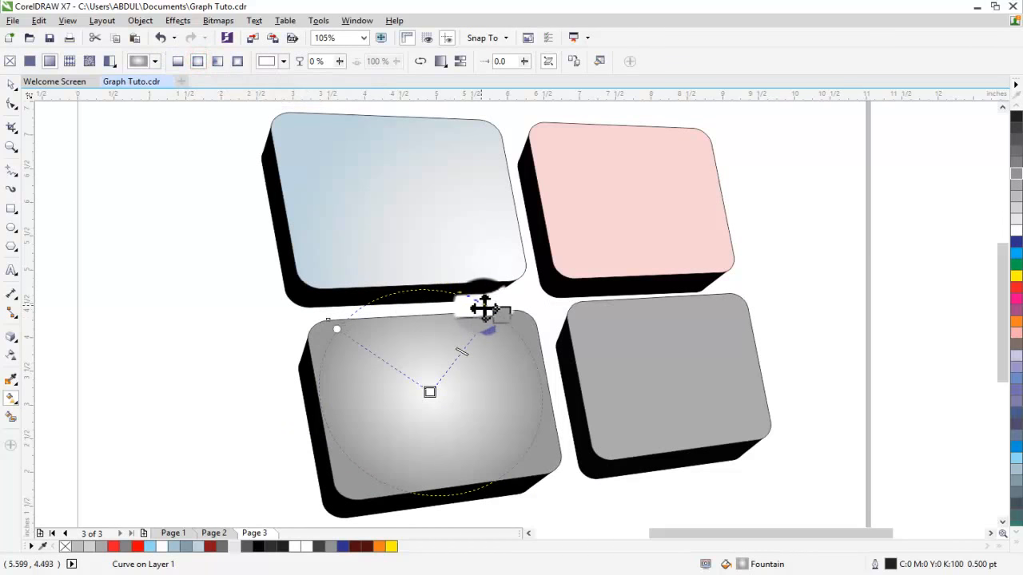
drag(491, 310, 394, 502)
drag(429, 392, 507, 336)
drag(392, 491, 389, 455)
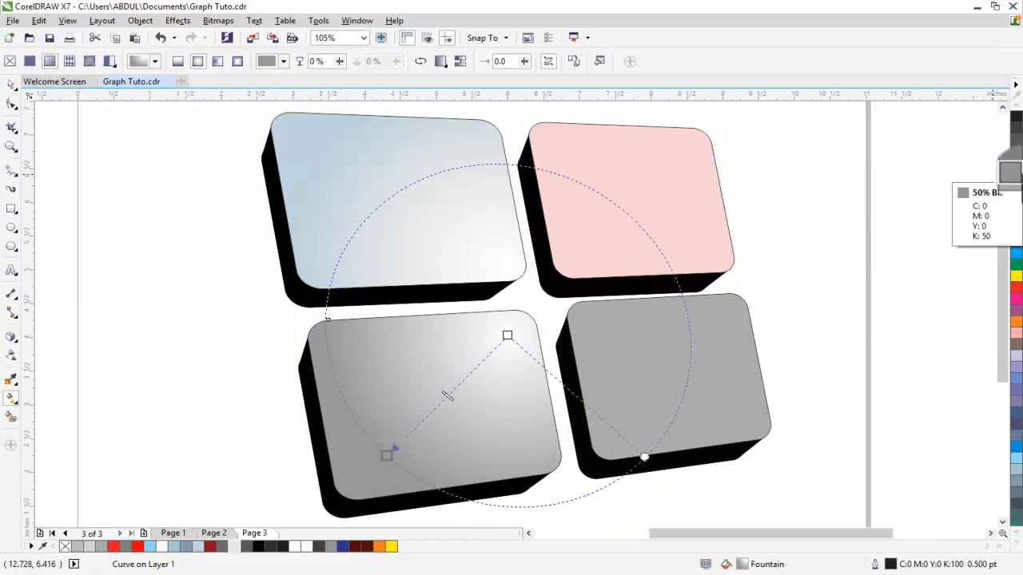
Refine the positions of both ends of the lower-left block's gradient and colour its outer end 70% Black.
mouse_move(1017, 166)
mouse_down()
mouse_move(453, 391)
mouse_move(532, 373)
mouse_move(503, 325)
mouse_move(512, 322)
mouse_up()
key(ctrl+z)
drag(388, 455, 420, 447)
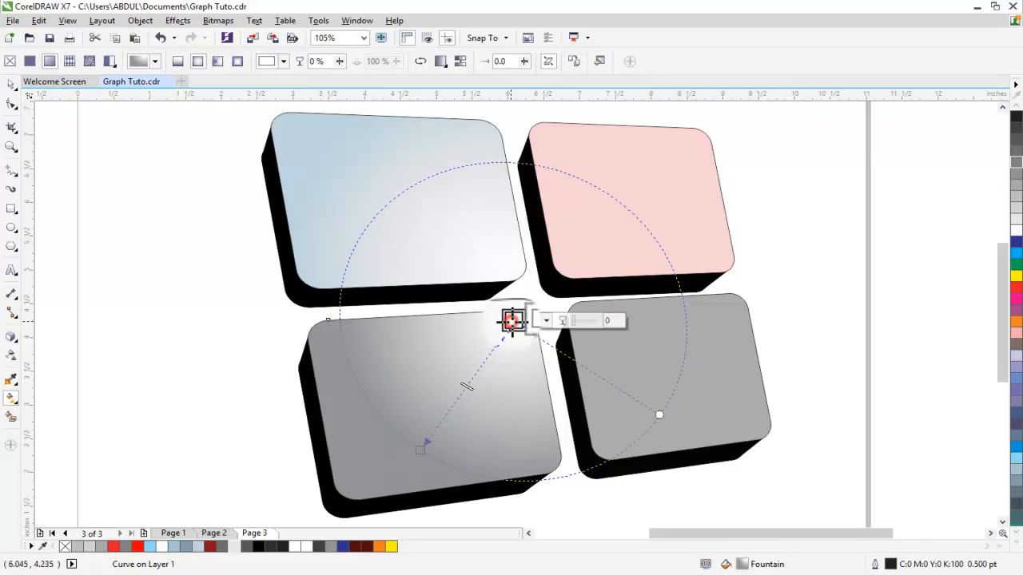
click(418, 447)
click(1016, 152)
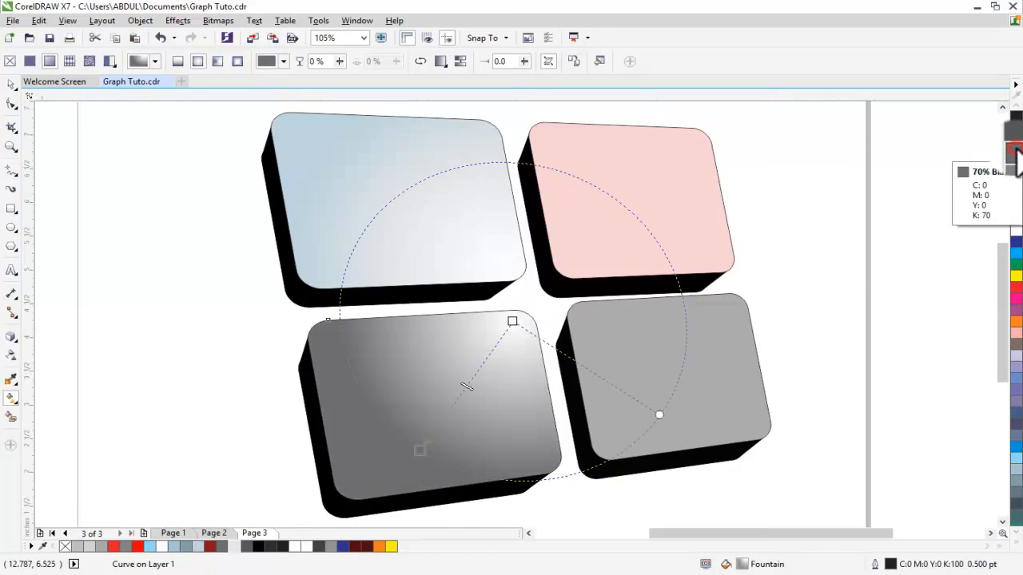
click(815, 390)
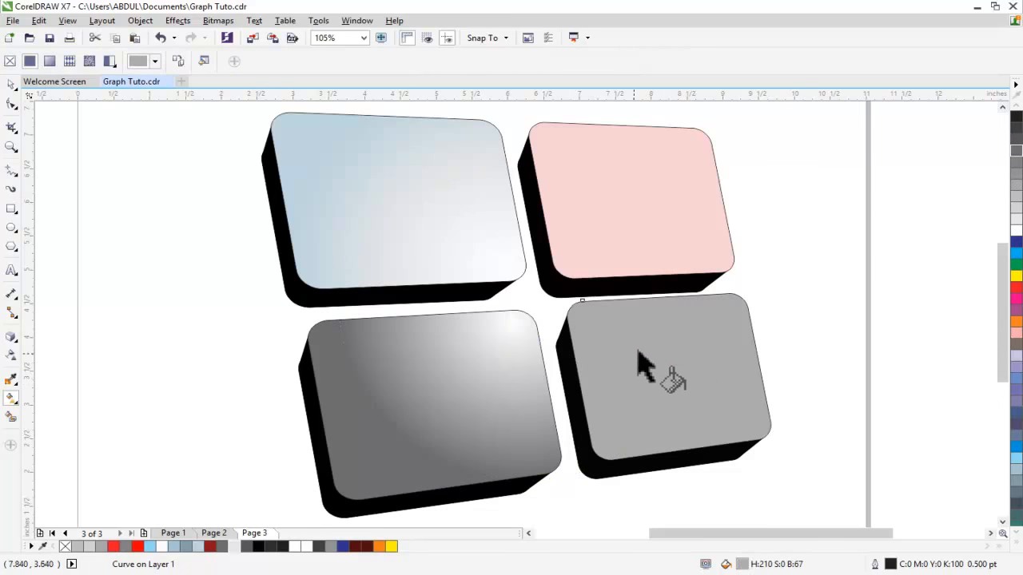
Apply an elliptical fountain fill to the lower-right block's top face, with its white centre near the upper-left corner and grey end toward the lower right.
drag(735, 417, 609, 317)
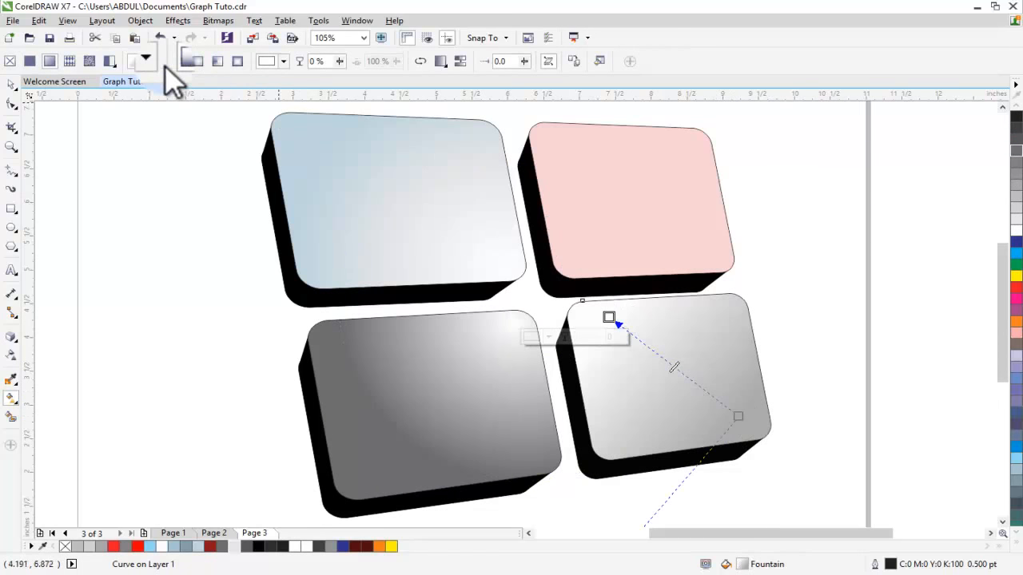
click(197, 60)
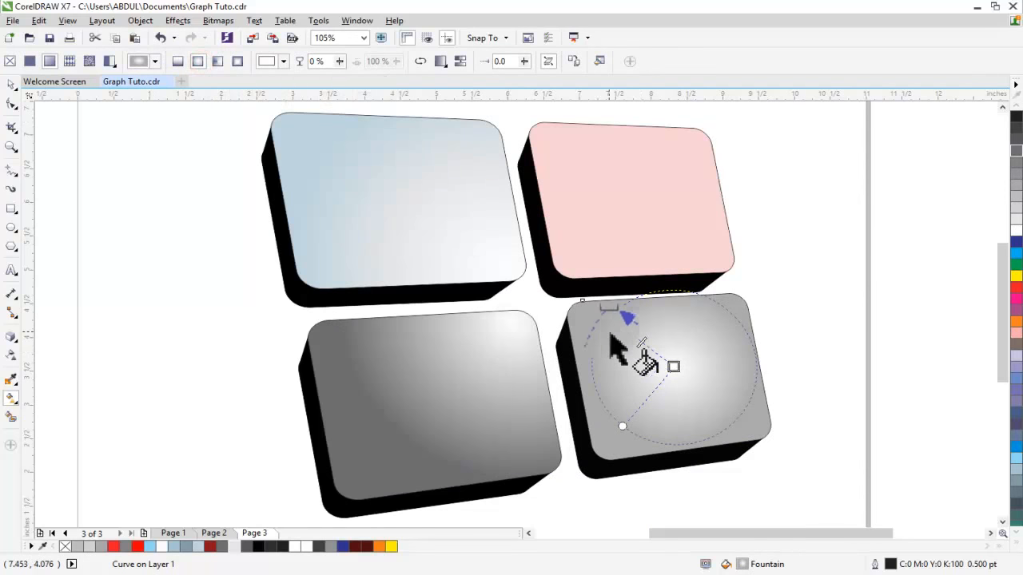
drag(640, 312, 747, 405)
drag(674, 367, 605, 329)
drag(747, 404, 718, 405)
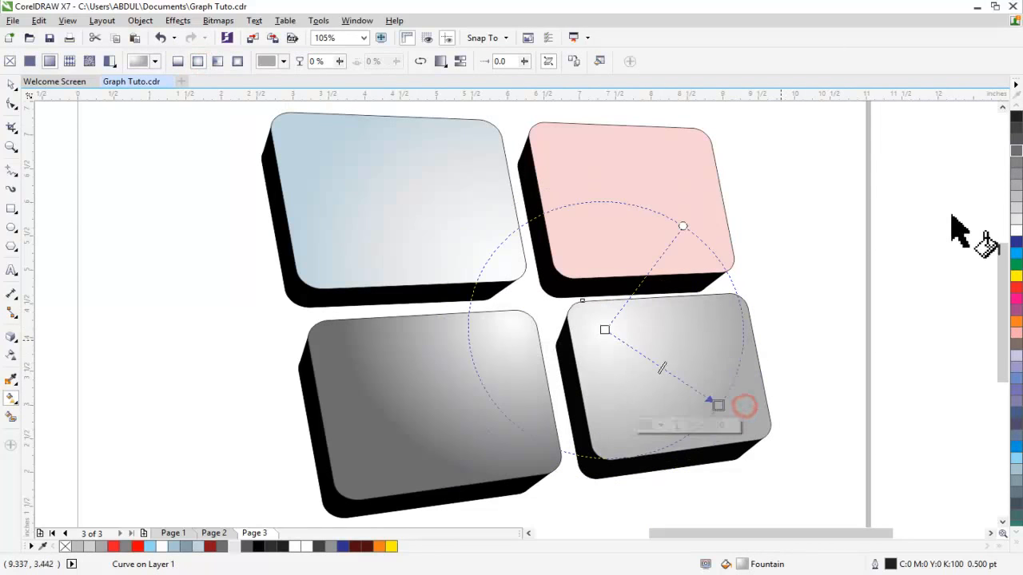
Darken the outer end of the lower-right block's gradient to 70% Black after trying a lighter grey.
click(1012, 159)
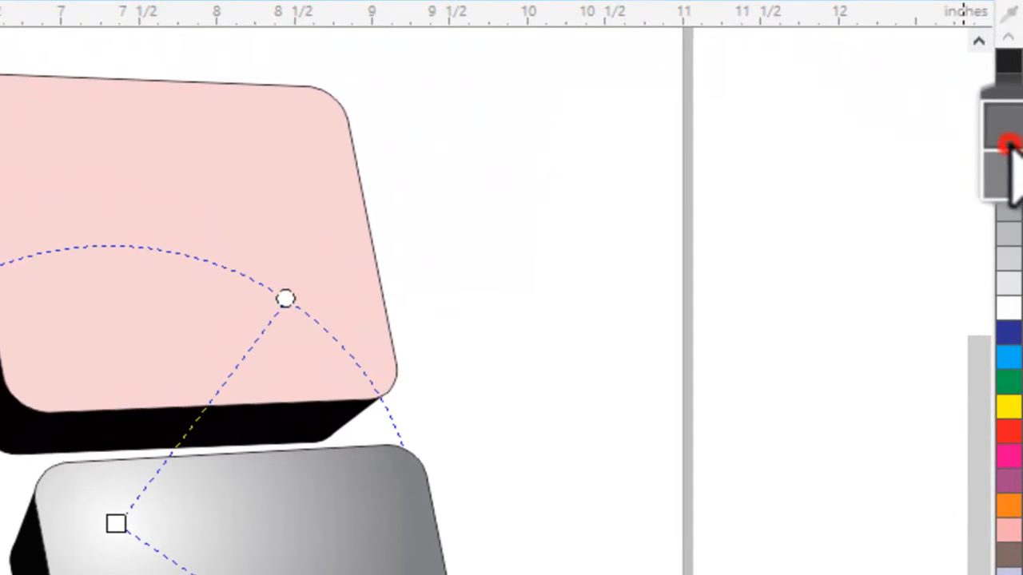
click(1009, 148)
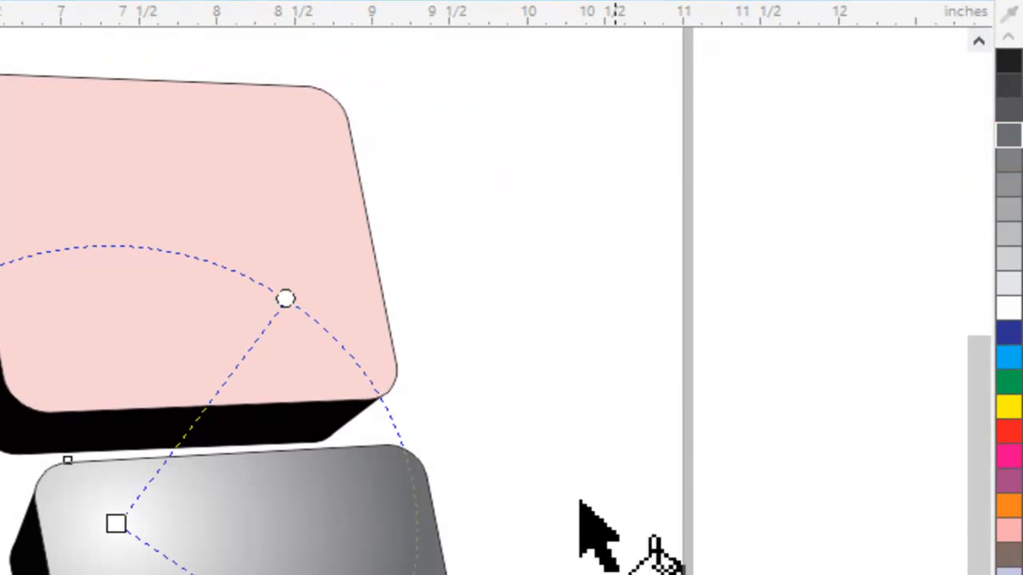
click(548, 472)
Apply an elliptical fountain fill to the pink block's top face, with its white centre near the lower-left corner and pink end at the upper right.
click(125, 243)
drag(254, 84, 106, 342)
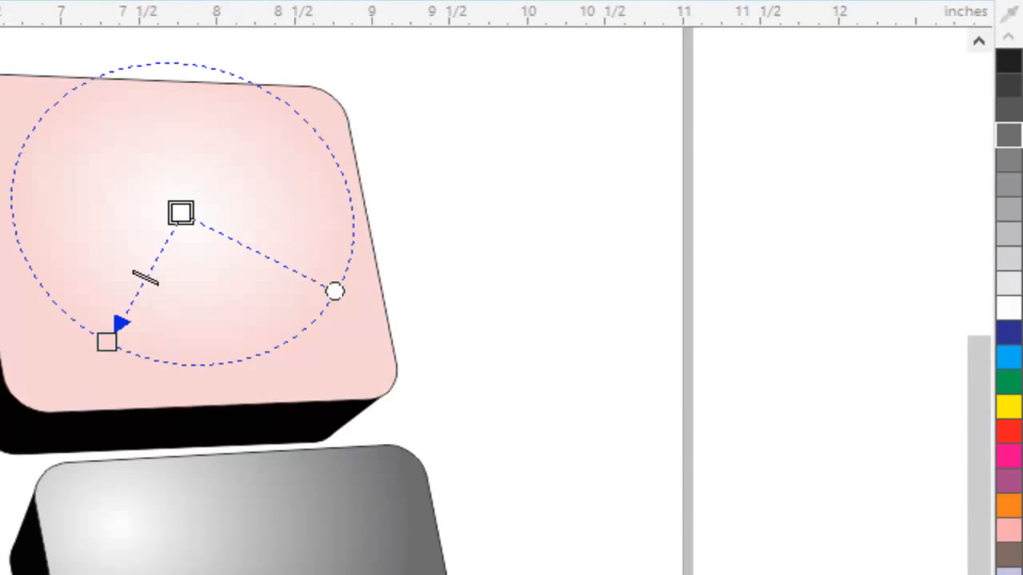
drag(99, 342, 381, 155)
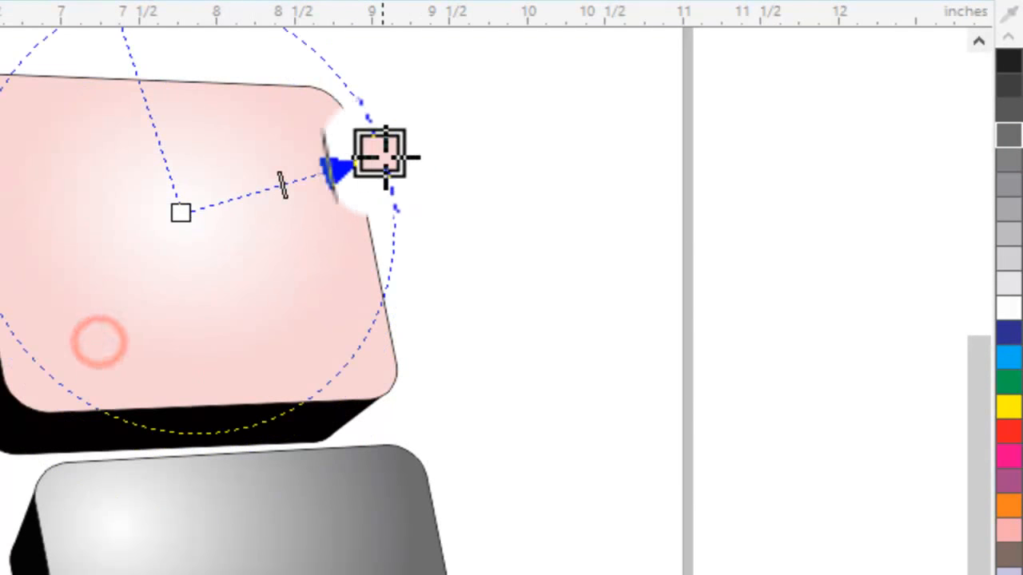
drag(185, 215, 96, 350)
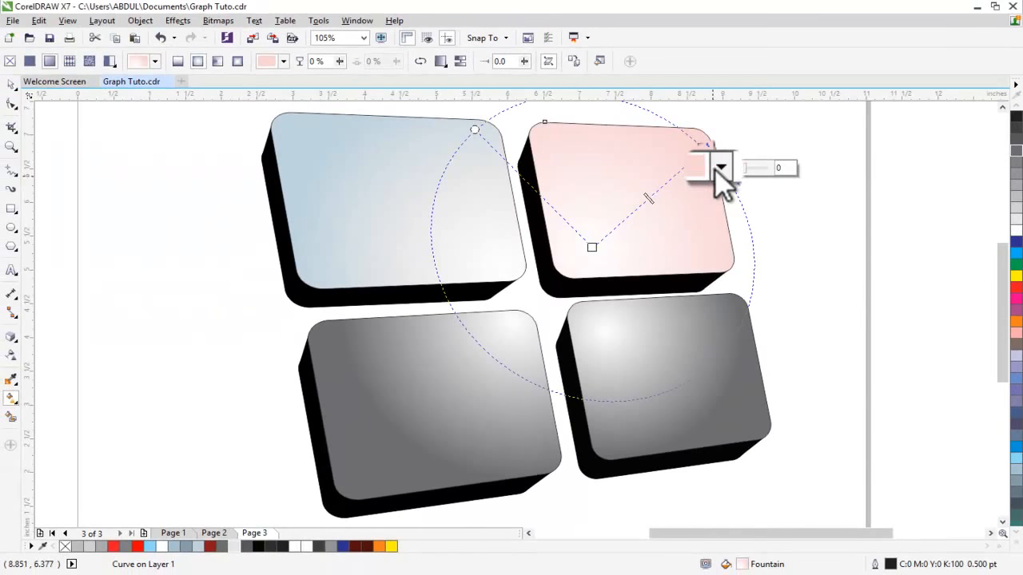
Colour the upper-right block's gradient from a bright red centre to a dark red outer end (HSB 358, 96, 38) and move that end slightly inward.
click(721, 168)
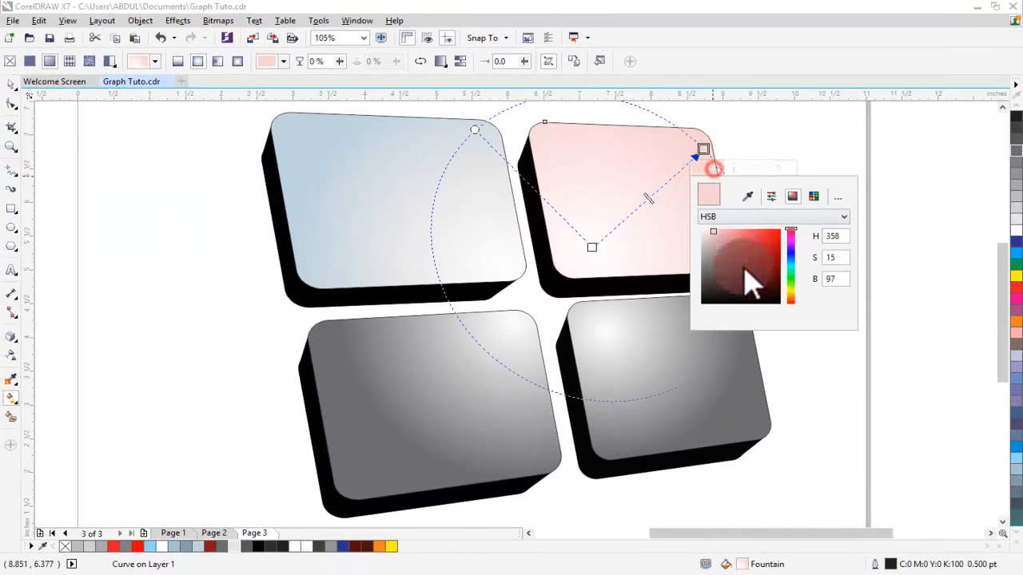
click(773, 281)
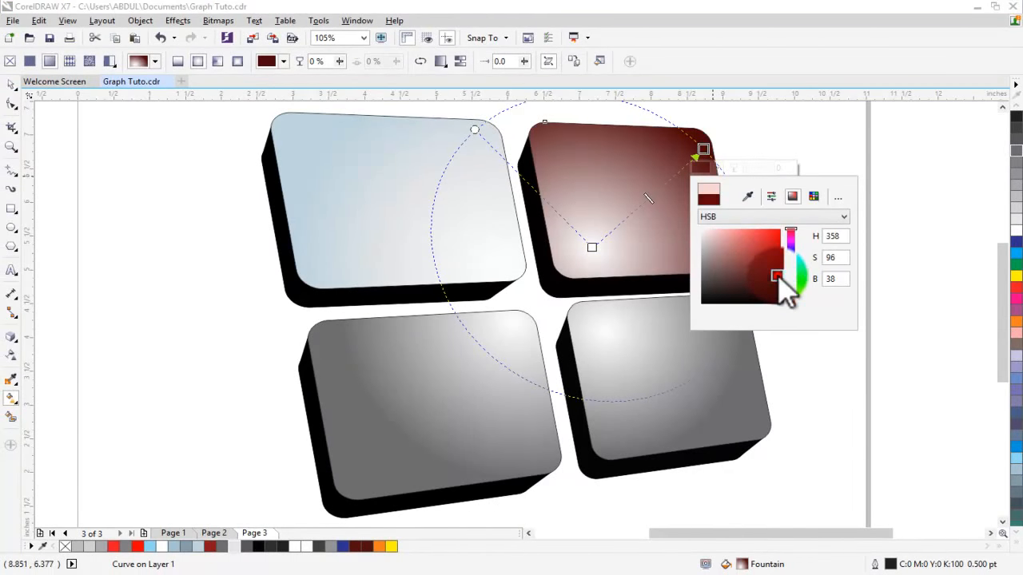
click(593, 247)
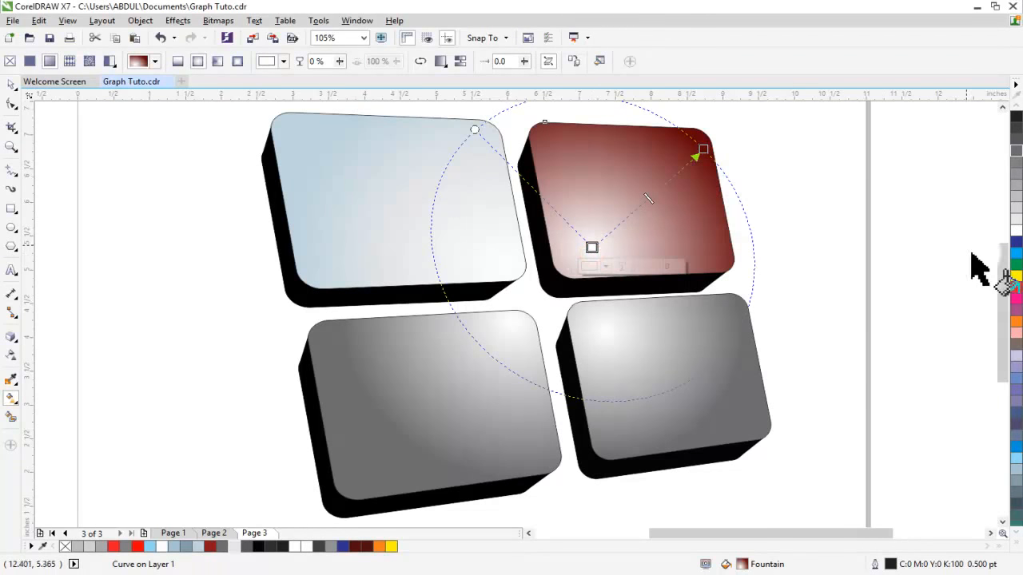
drag(979, 267, 622, 269)
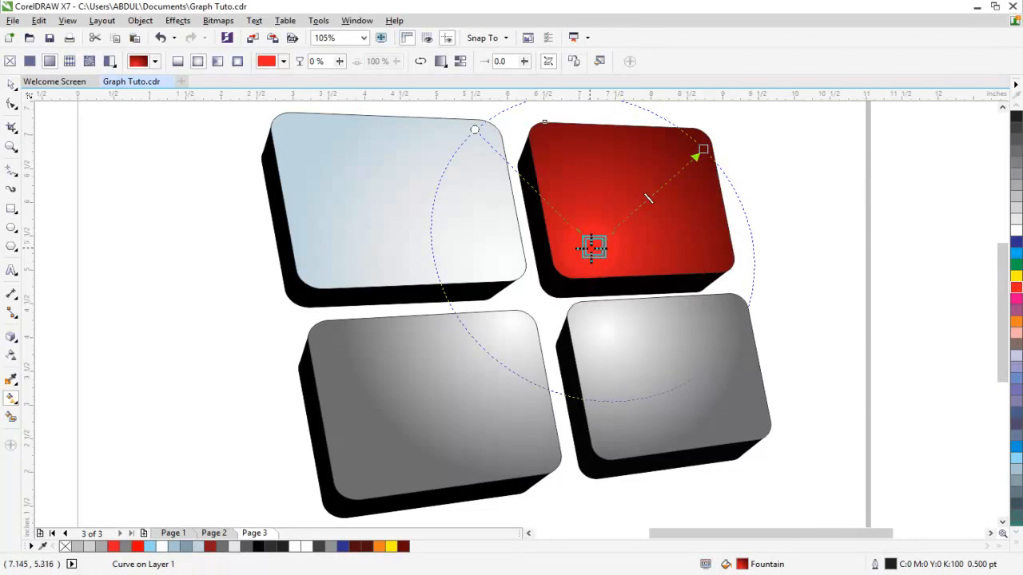
mouse_move(703, 149)
mouse_down()
mouse_move(681, 147)
mouse_move(680, 165)
mouse_move(834, 176)
mouse_move(669, 194)
mouse_move(681, 164)
mouse_up()
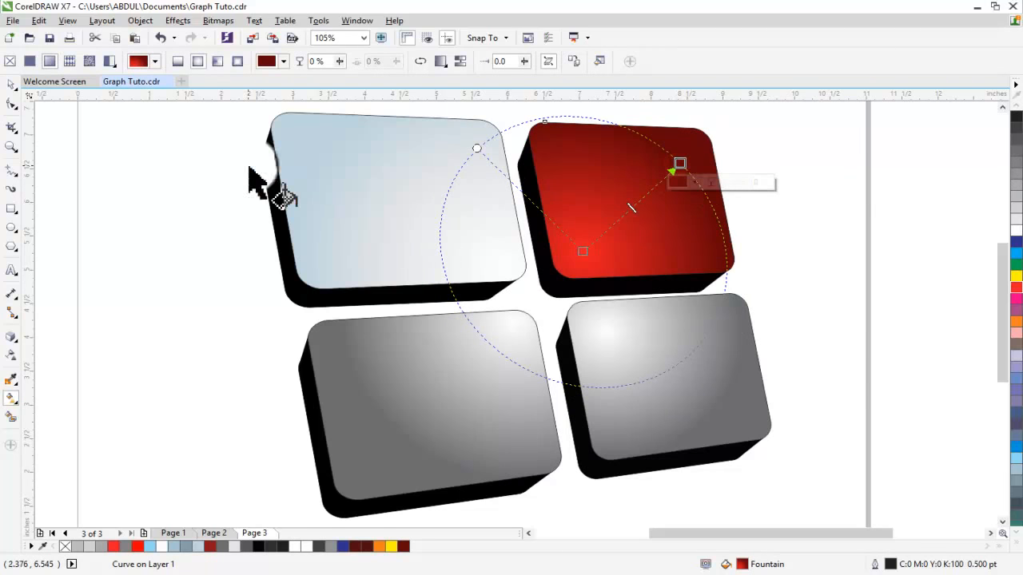
Stretch the upper-left block's gradient from the lower-right corner to beyond the upper-left corner and move its grey middle stop to 65%.
click(376, 196)
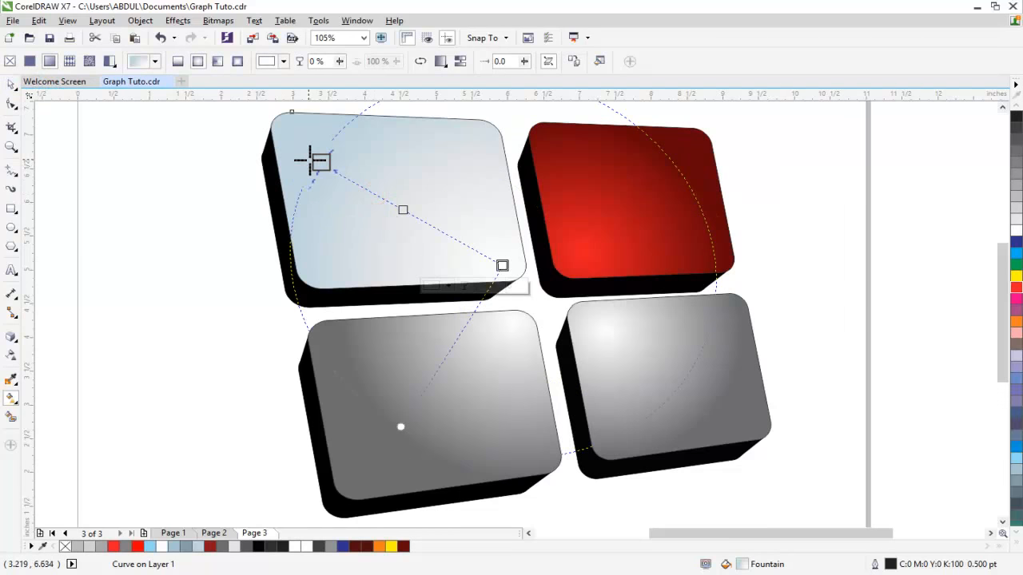
drag(318, 161, 288, 144)
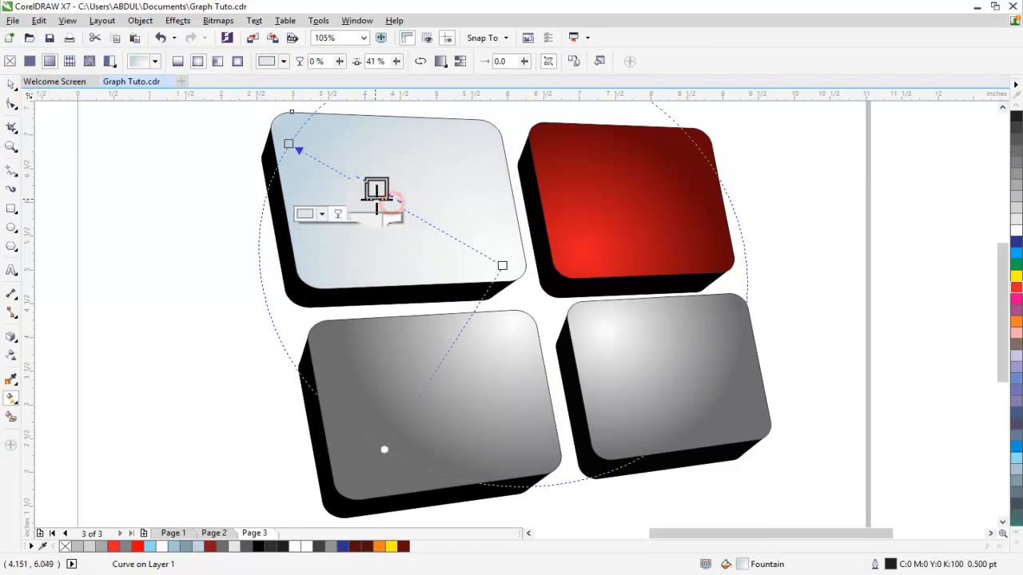
drag(501, 265, 521, 273)
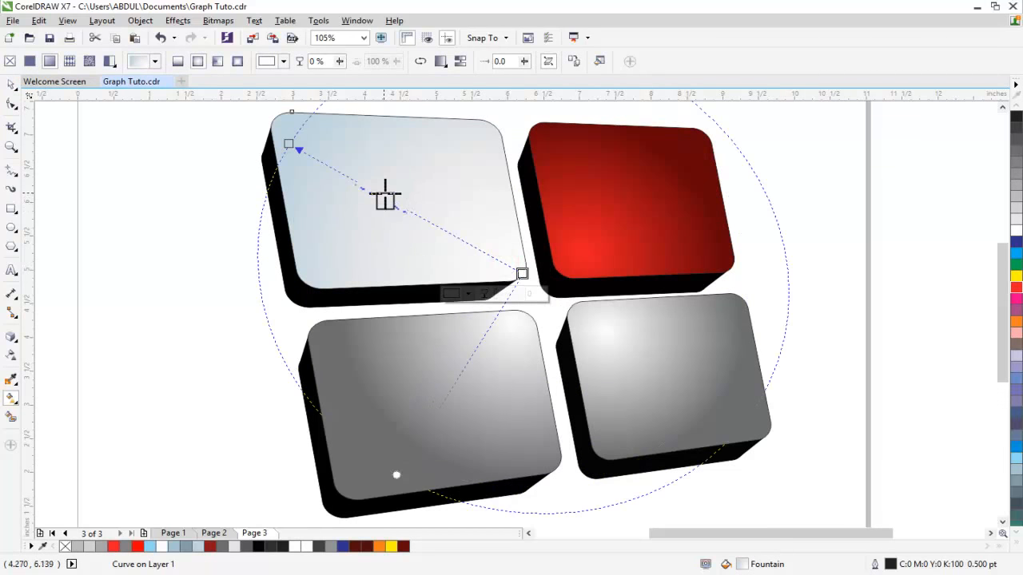
drag(384, 193, 437, 219)
drag(282, 141, 250, 119)
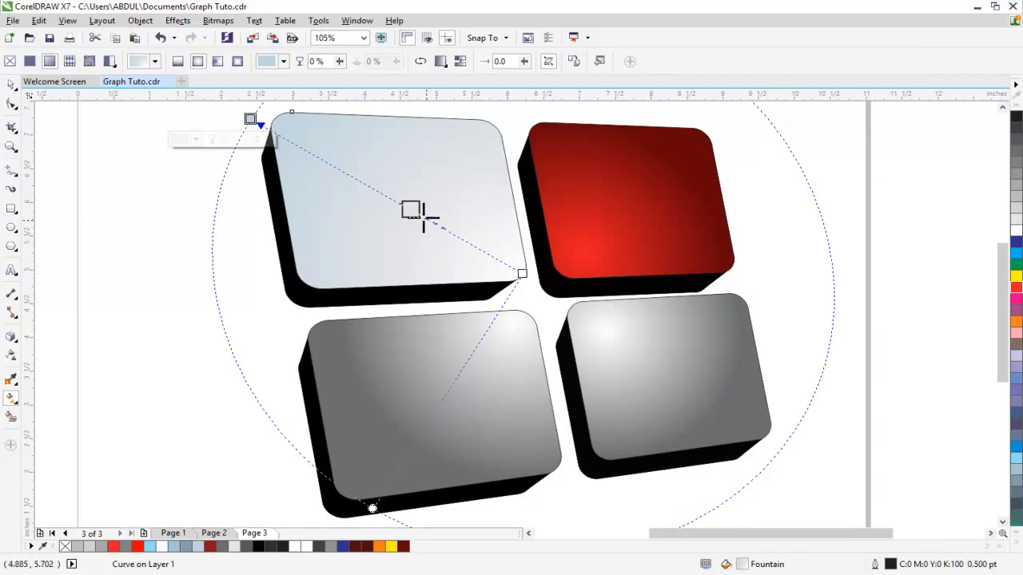
scroll(430, 219, down, 1)
scroll(429, 219, up, 1)
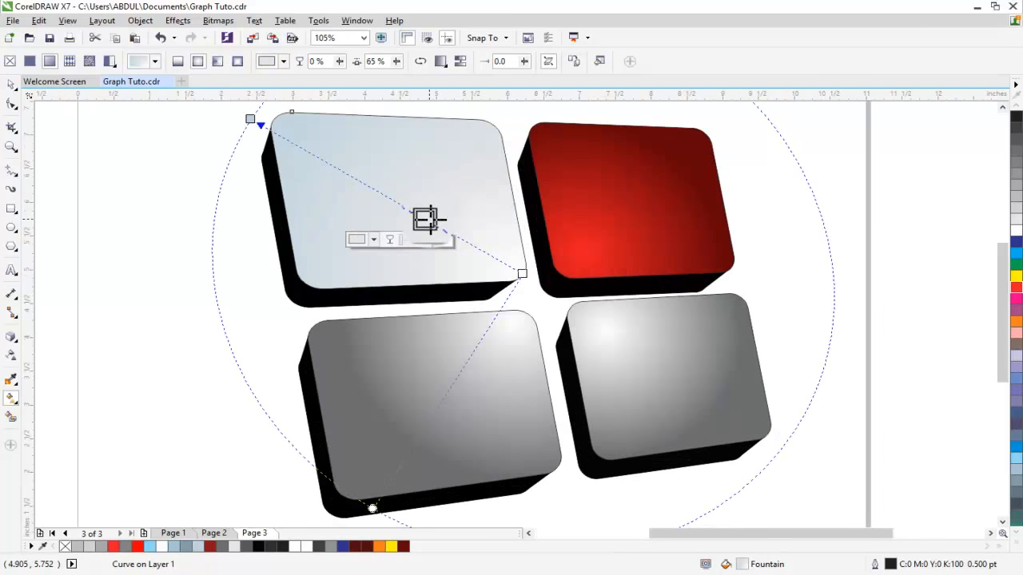
Move the upper-left face's grey gradient stop to 67% and shift the gradient's white end slightly inward from the lower-right corner.
drag(429, 217, 433, 223)
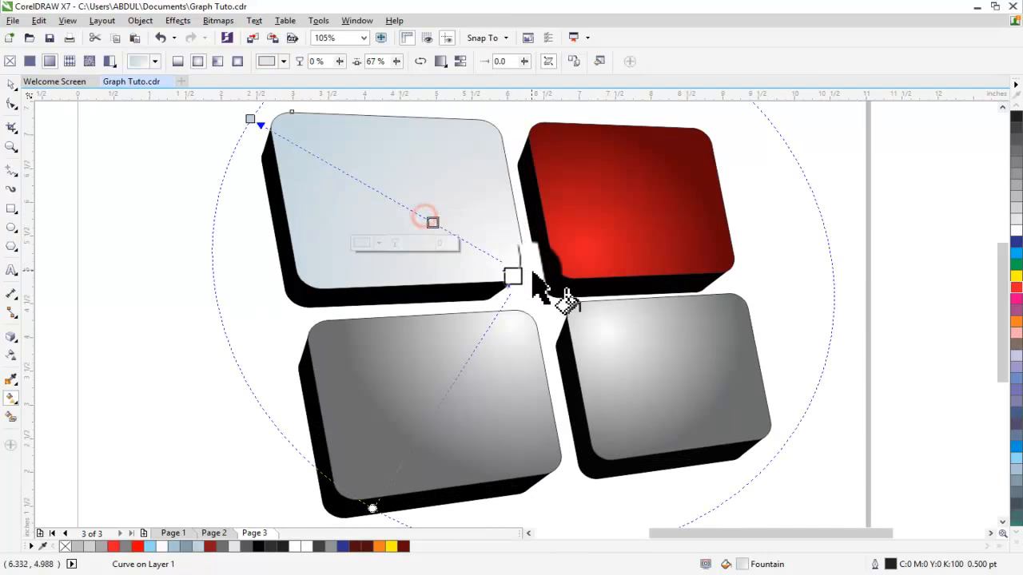
drag(523, 273, 515, 262)
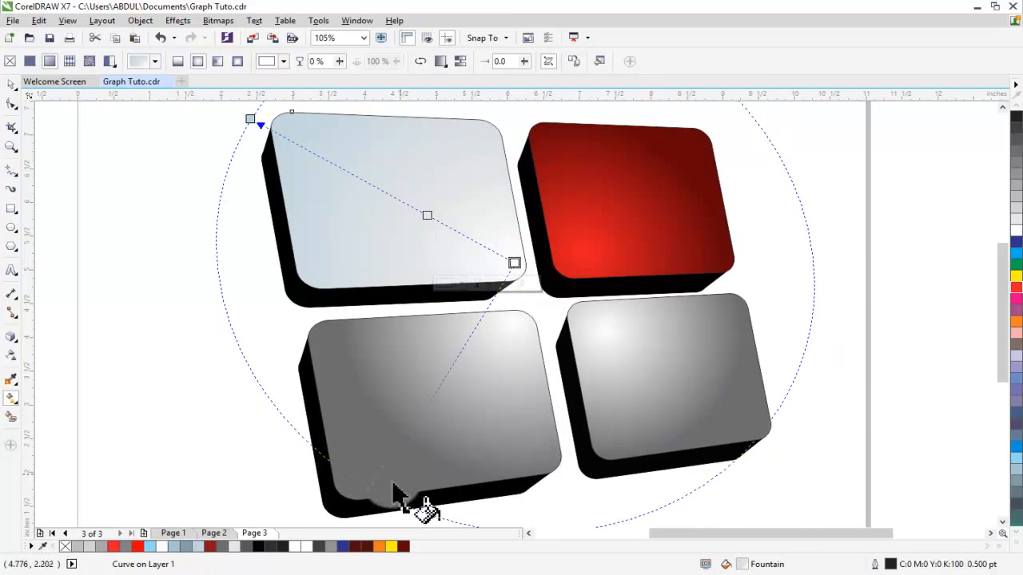
Recolour the white gradient centres of both lower faces to 10% Black and move the lower-right face's centre nearer its upper-left corner.
click(355, 497)
click(514, 321)
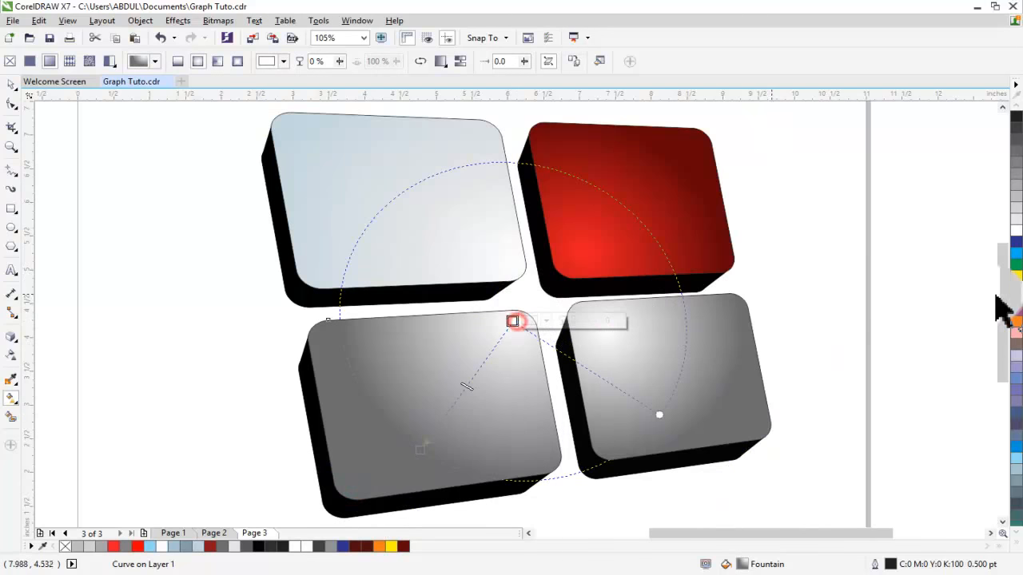
click(1015, 227)
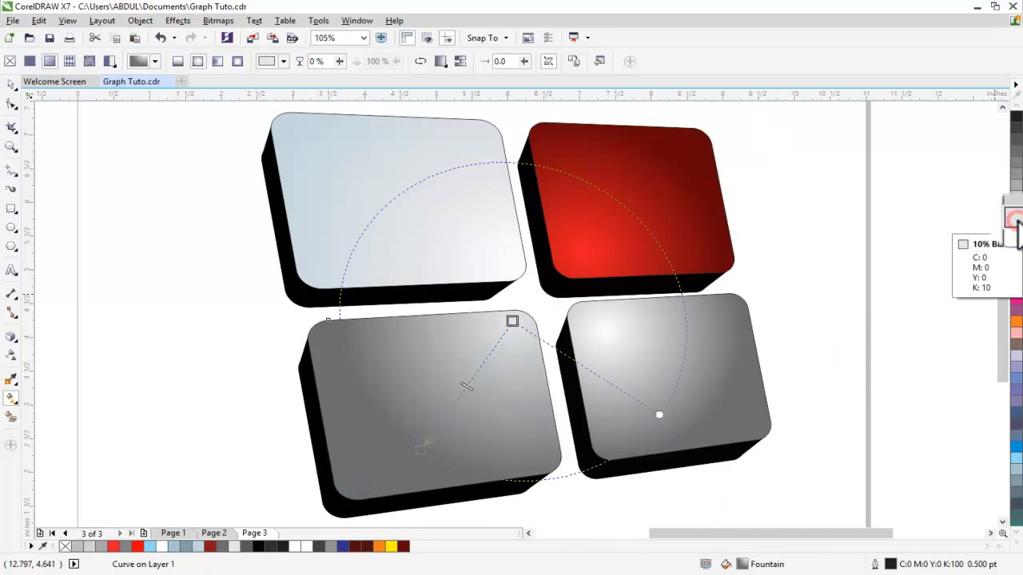
click(714, 374)
drag(603, 328, 592, 319)
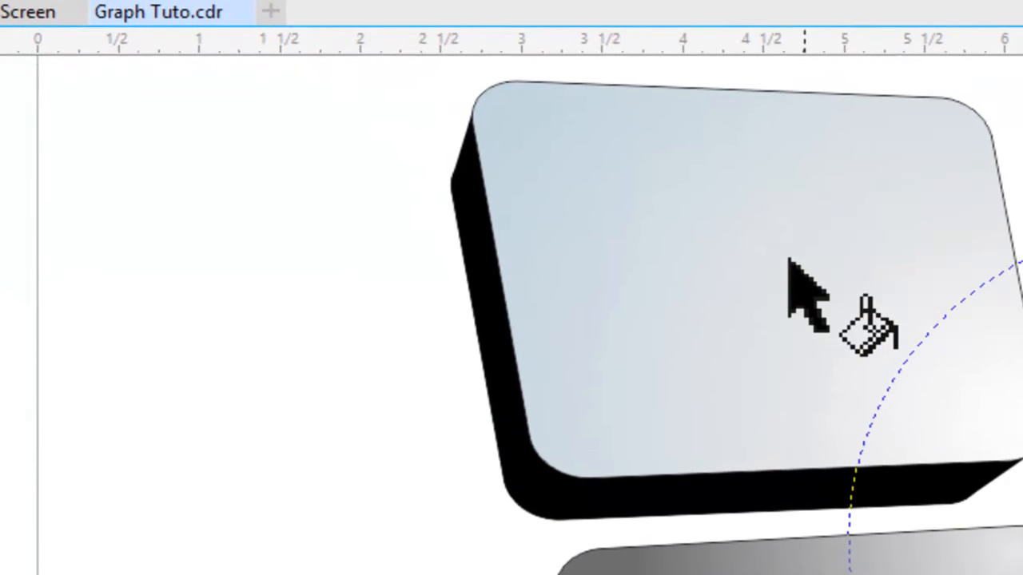
Recolour the white end of the upper-left face's gradient light grey, shift its middle stop up-left and pull the bluish end to the corner.
click(790, 260)
click(1013, 419)
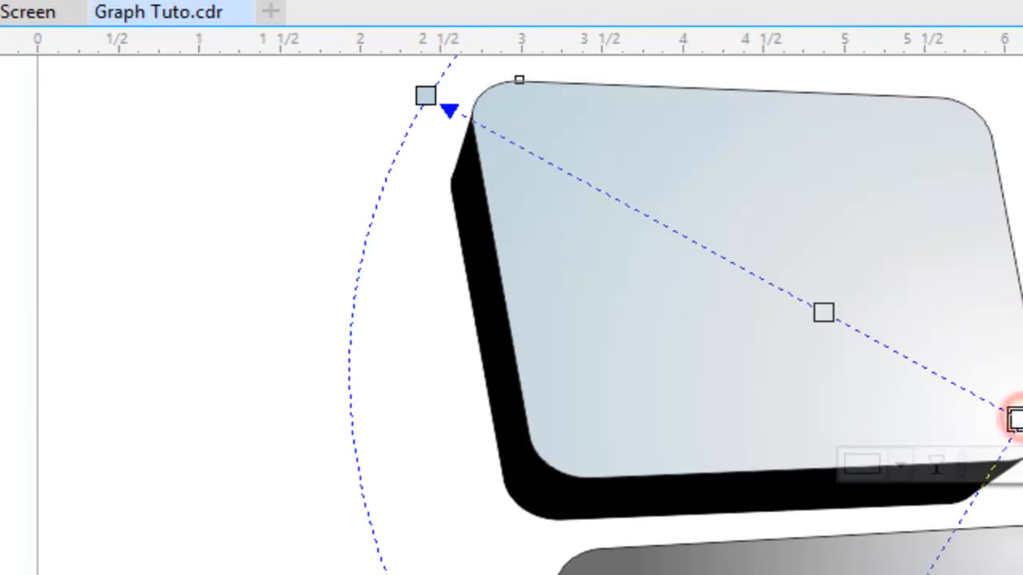
click(830, 321)
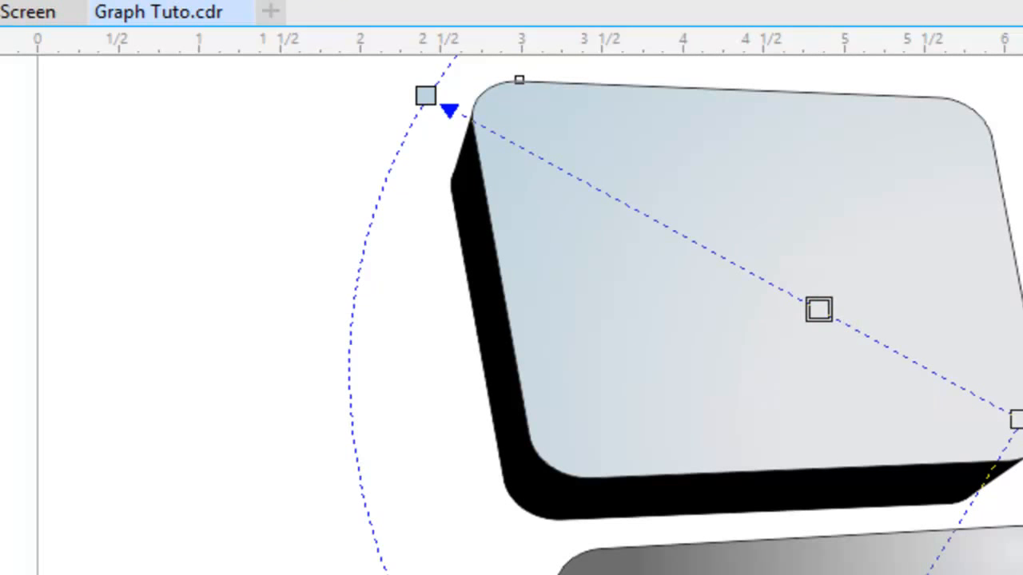
click(817, 307)
drag(827, 320, 719, 267)
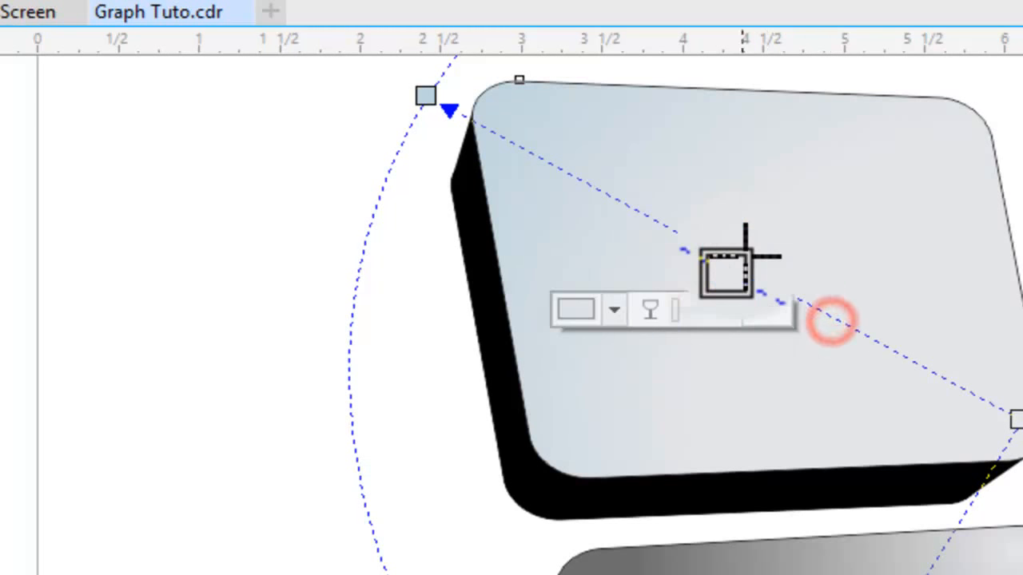
drag(425, 95, 457, 100)
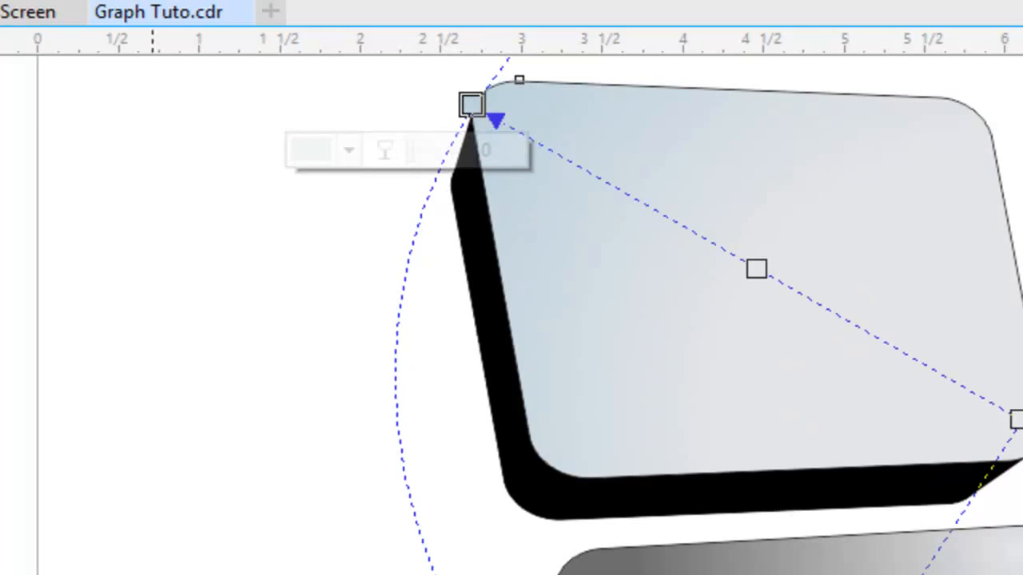
Apply a linear black-to-white fountain fill to the upper-left block's side, running from beyond its upper-left corner to its lower-right corner.
click(137, 571)
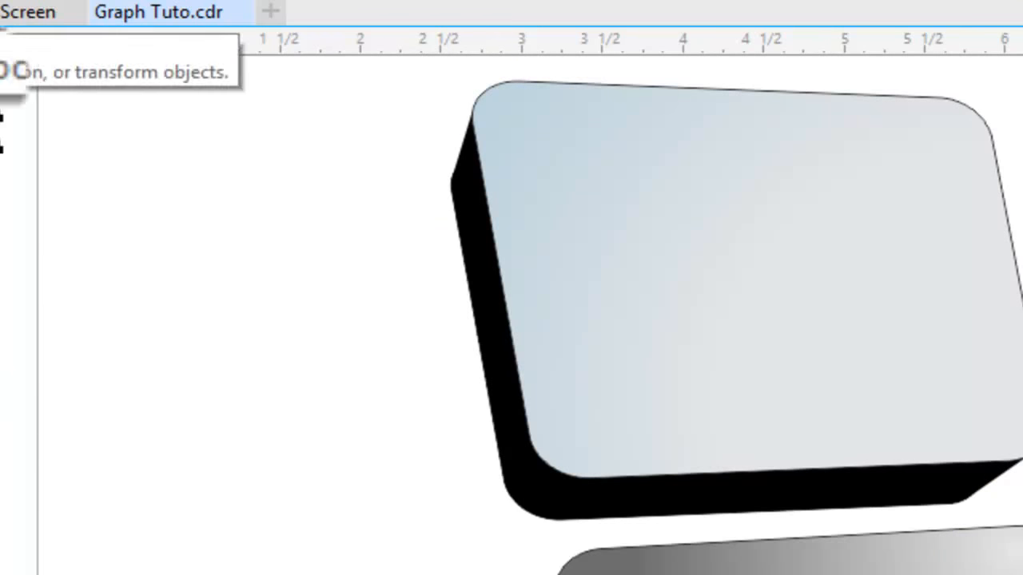
click(104, 275)
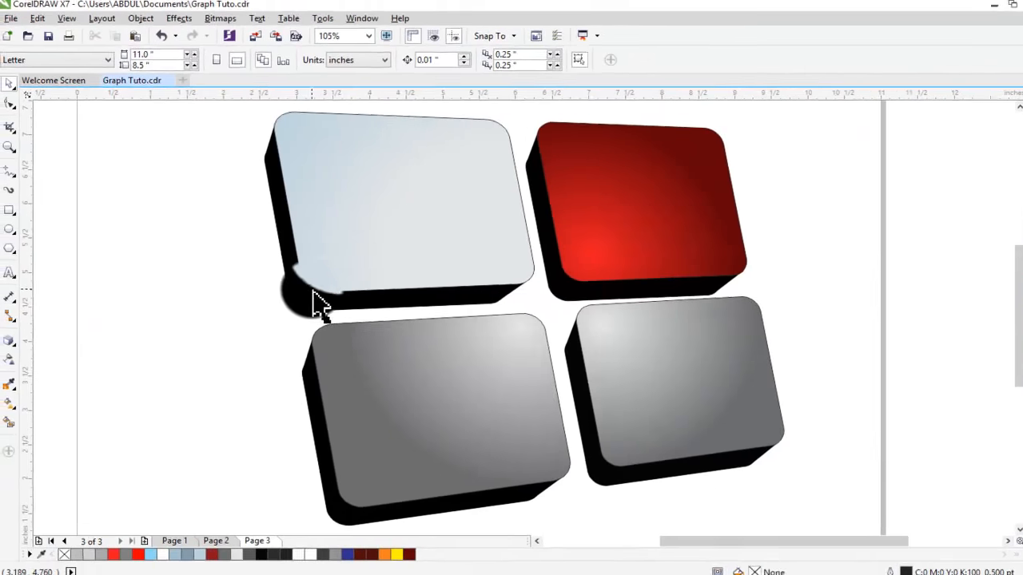
click(550, 475)
click(427, 503)
click(317, 301)
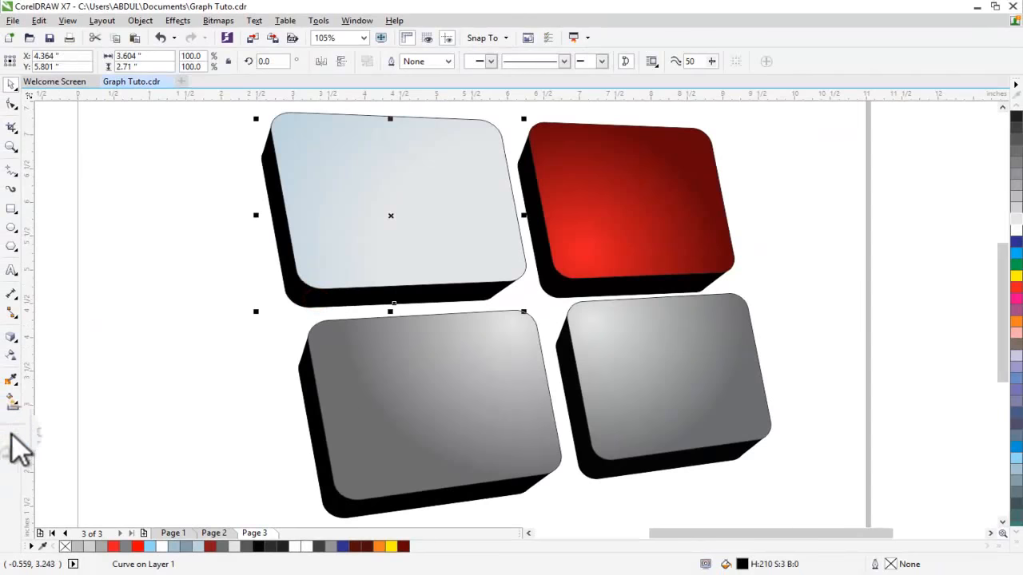
click(10, 403)
drag(382, 240, 489, 264)
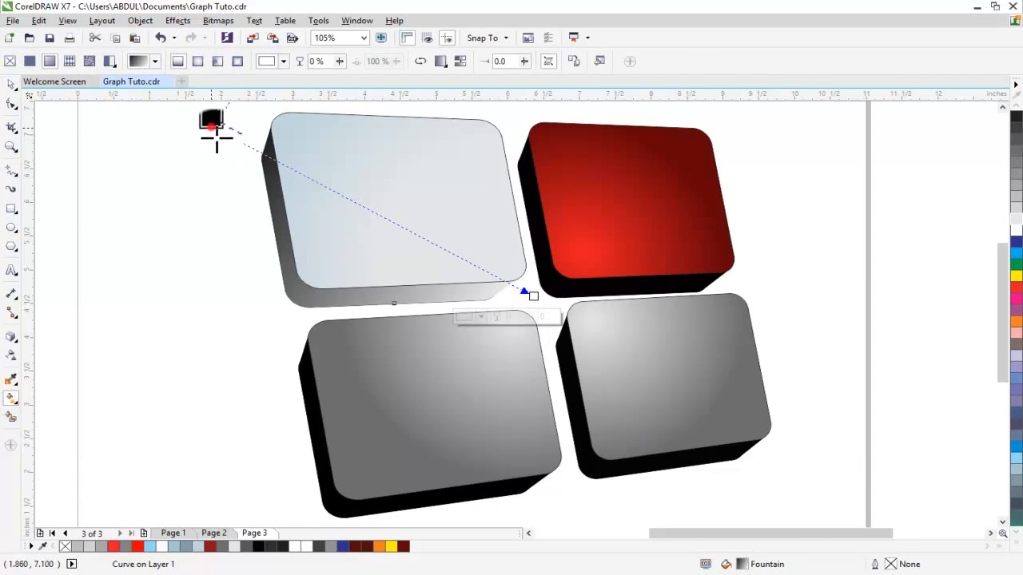
drag(216, 138, 222, 144)
Add intermediate stops to the upper-left side's gradient and alternate their colours between white and dark grey.
double_click(286, 176)
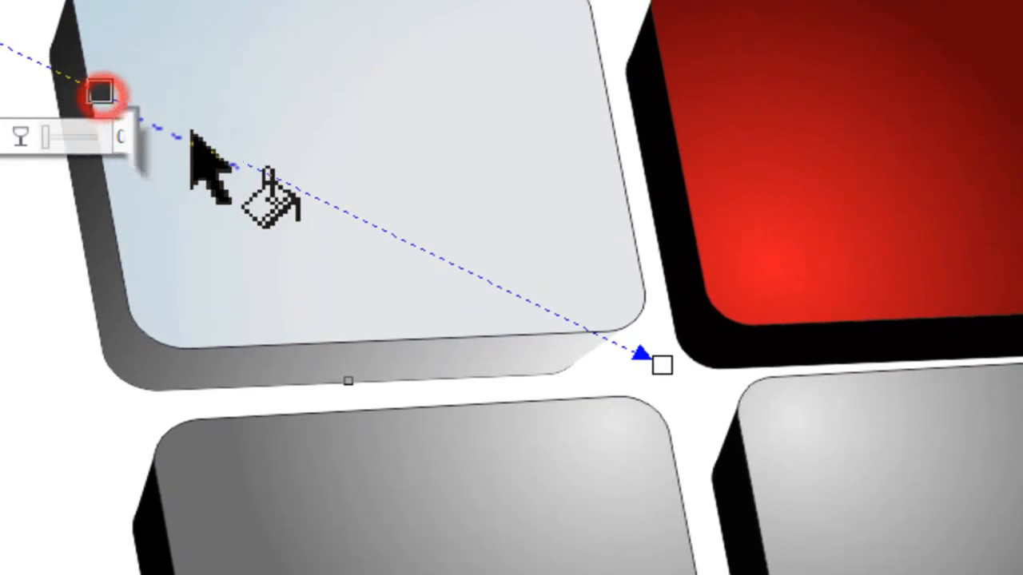
click(218, 152)
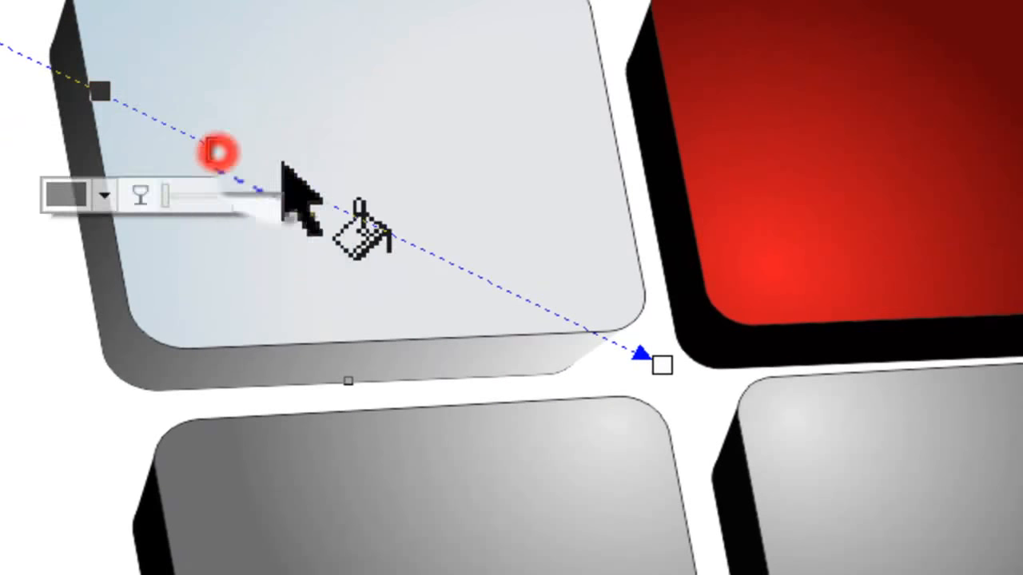
double_click(377, 226)
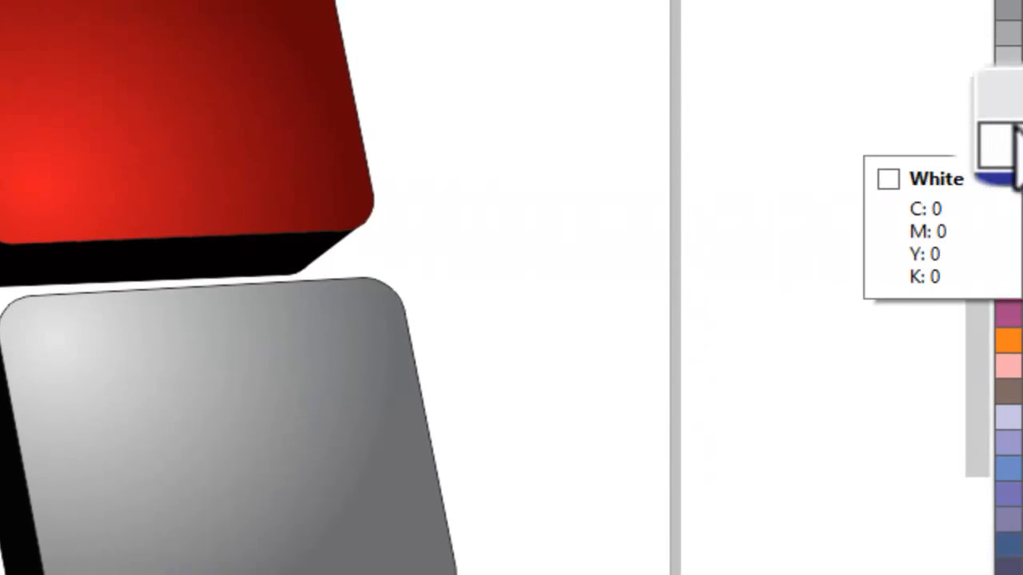
click(1008, 126)
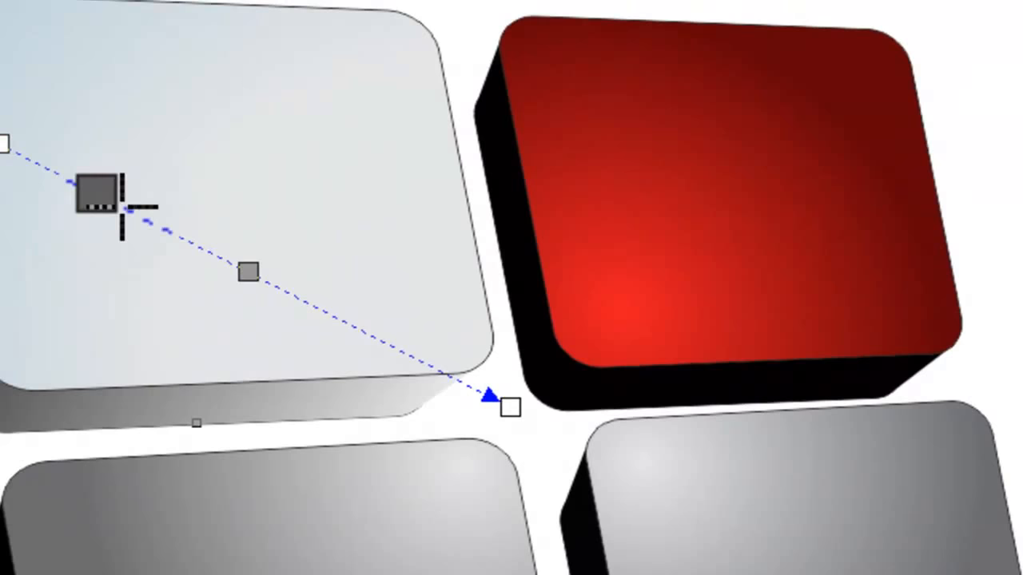
click(103, 204)
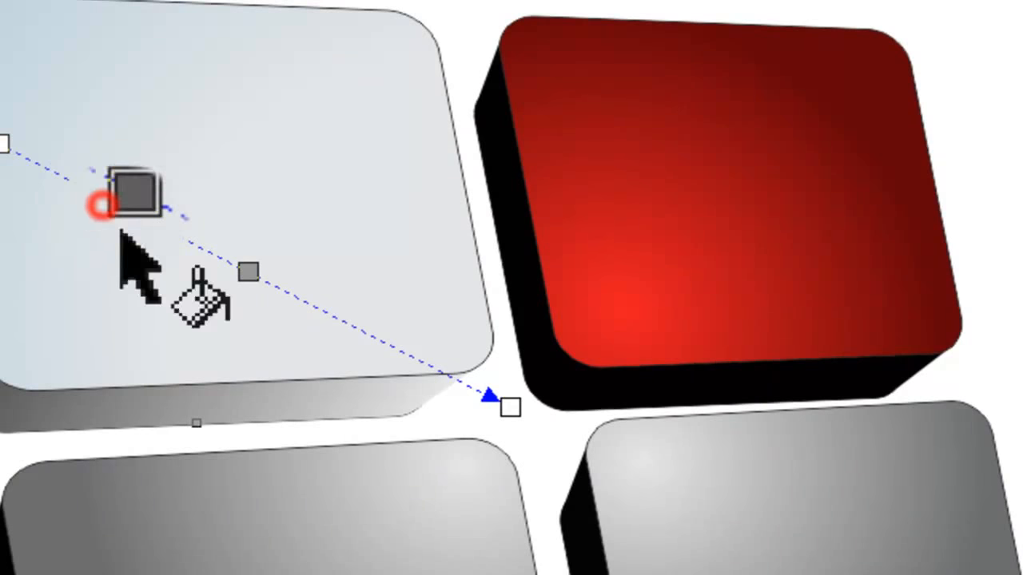
click(242, 275)
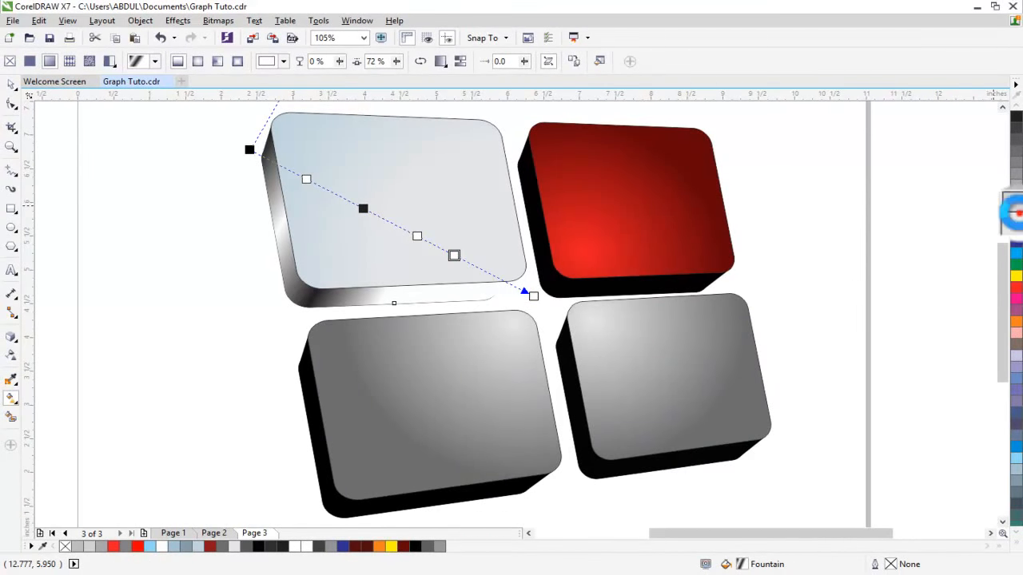
Make the side gradient's 72% stop light grey and move it to 81%, pull the white end inward and colour the 40% stop near-black.
click(1009, 206)
drag(1010, 221, 483, 288)
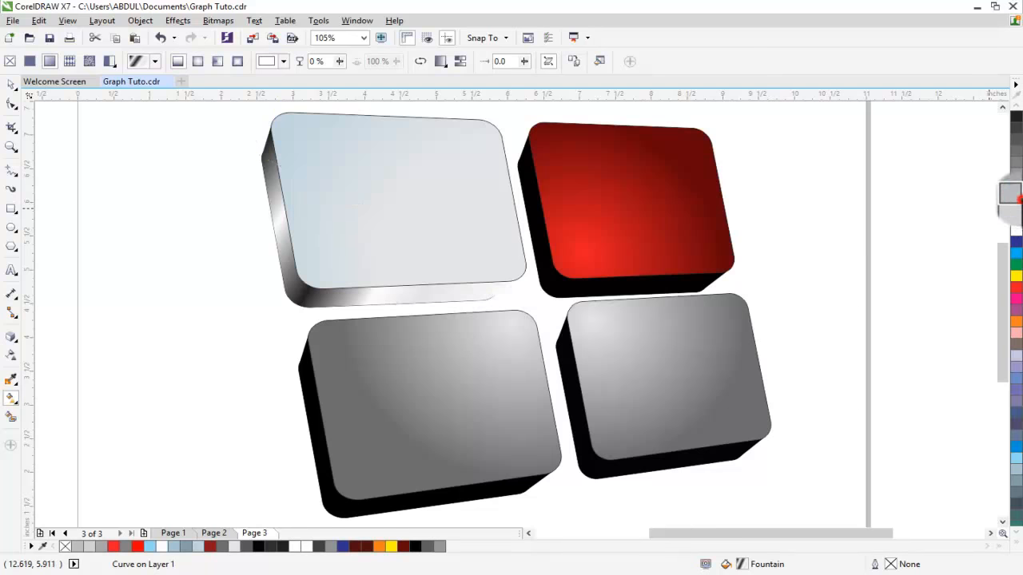
mouse_move(863, 240)
mouse_down()
mouse_move(435, 268)
mouse_move(441, 254)
mouse_up()
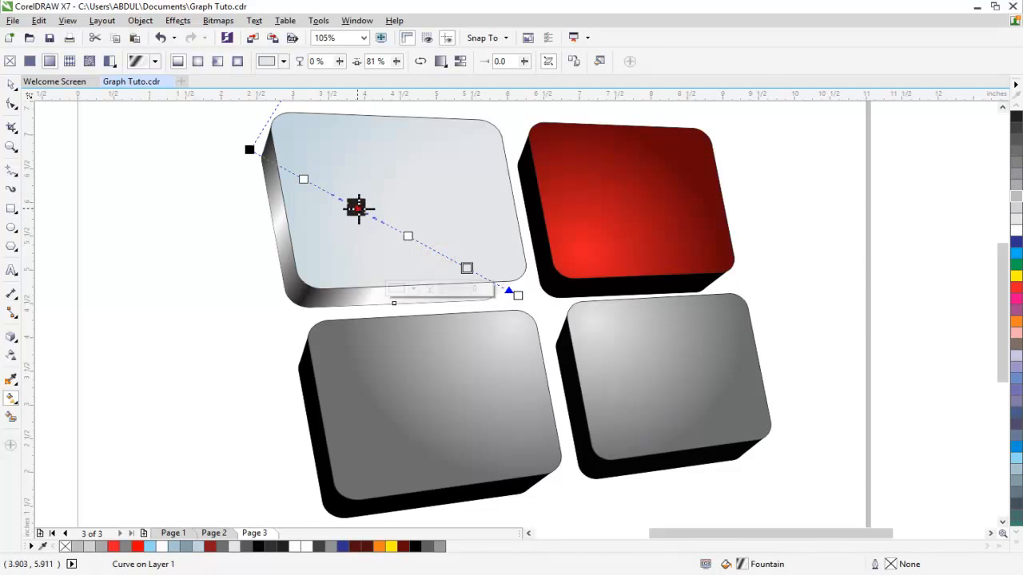
drag(1008, 116, 631, 244)
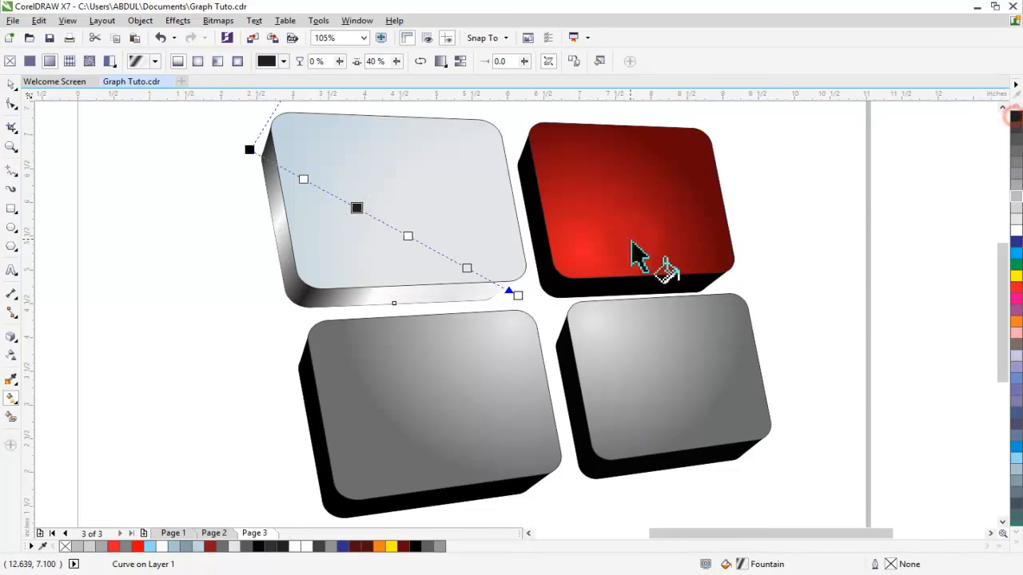
Reposition the side gradient's black start beside the upper-left edge, shift the first white stop towards it and set the near-black stop to 39%.
click(306, 181)
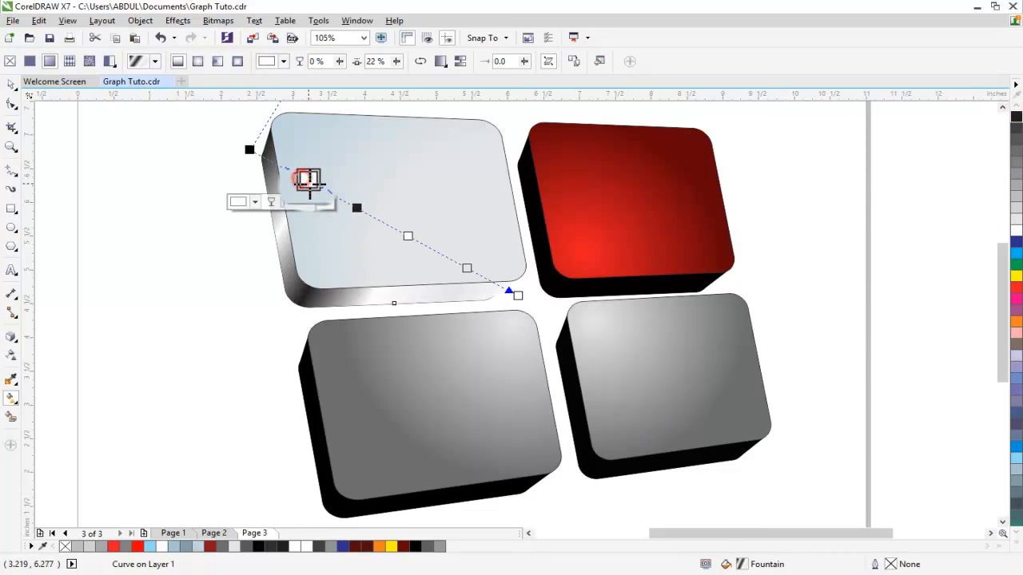
click(249, 150)
drag(249, 150, 263, 166)
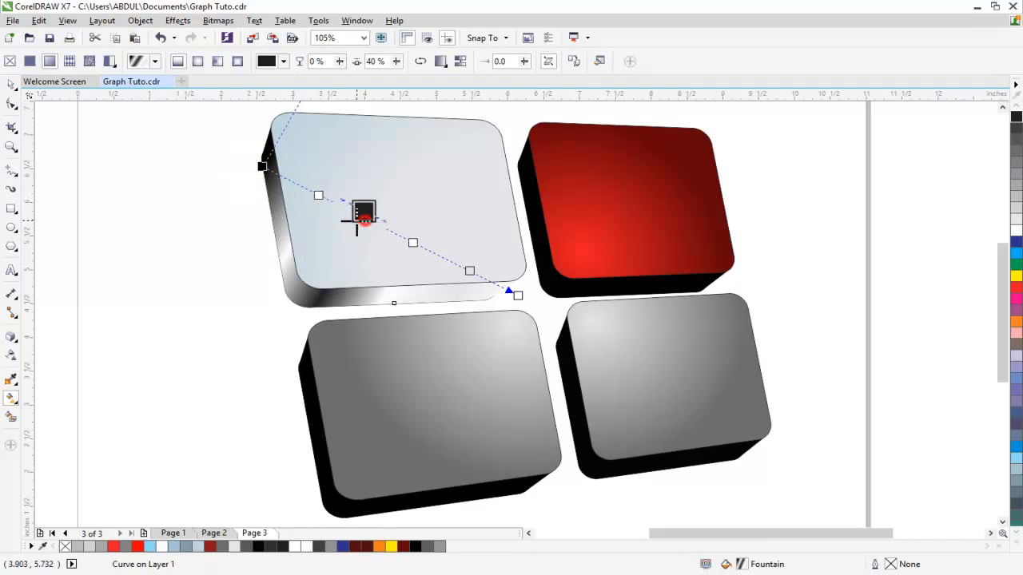
double_click(317, 196)
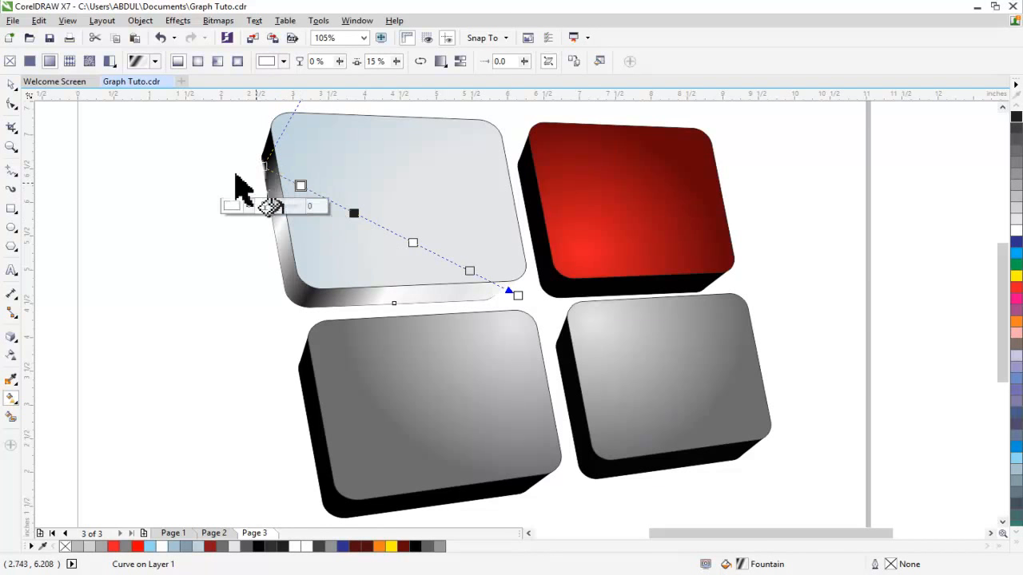
drag(263, 155, 249, 153)
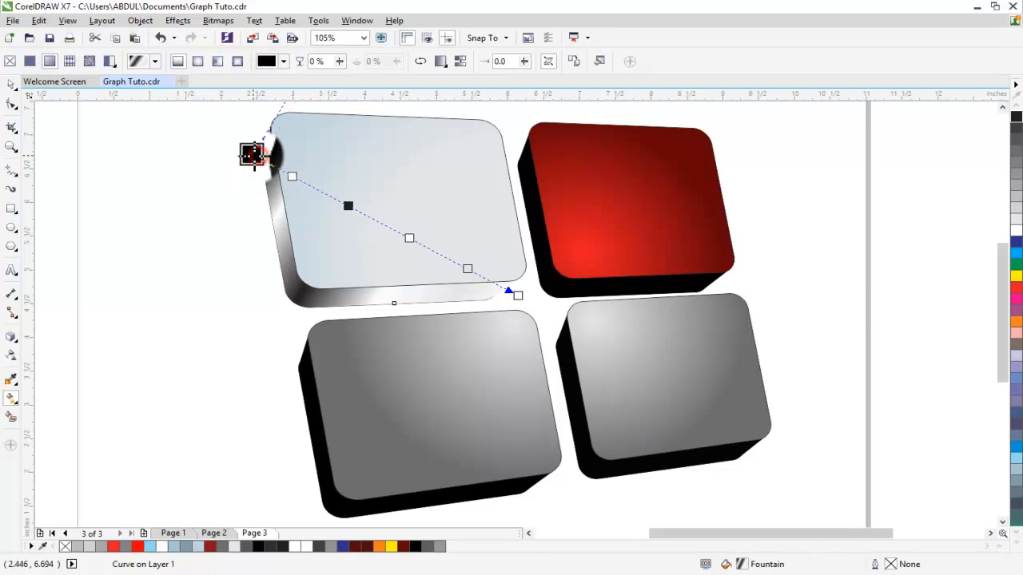
drag(354, 212, 354, 210)
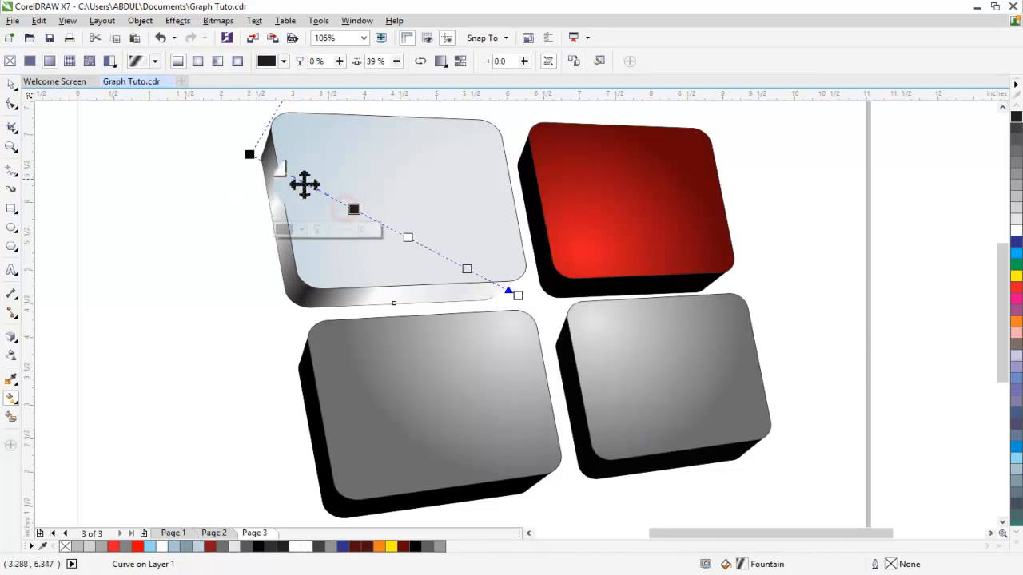
Flatten the side gradient's angle by lowering its black start, set the near-black stop to 36% and place the white end at the lower-right corner.
drag(248, 154, 220, 192)
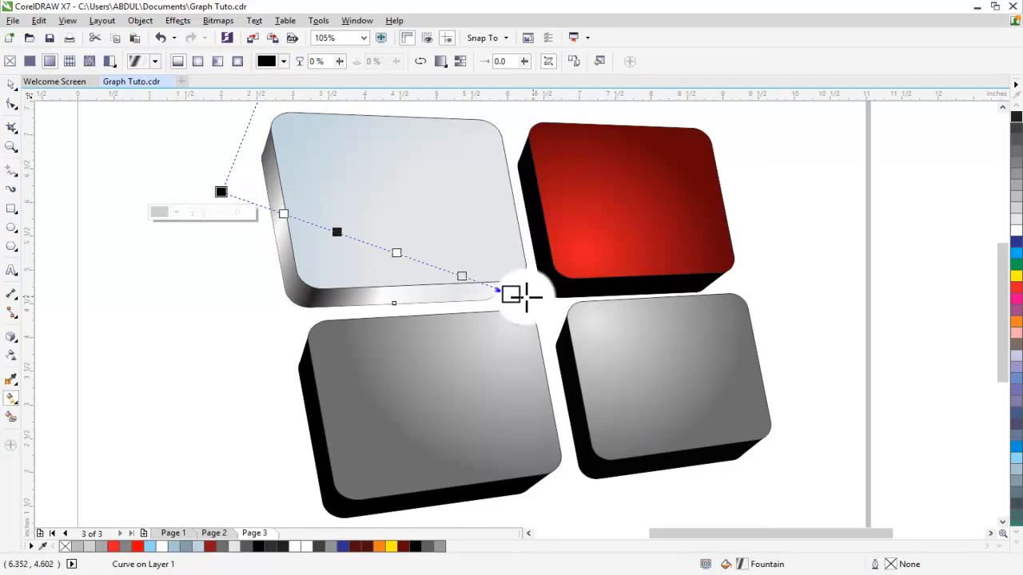
drag(526, 297, 540, 294)
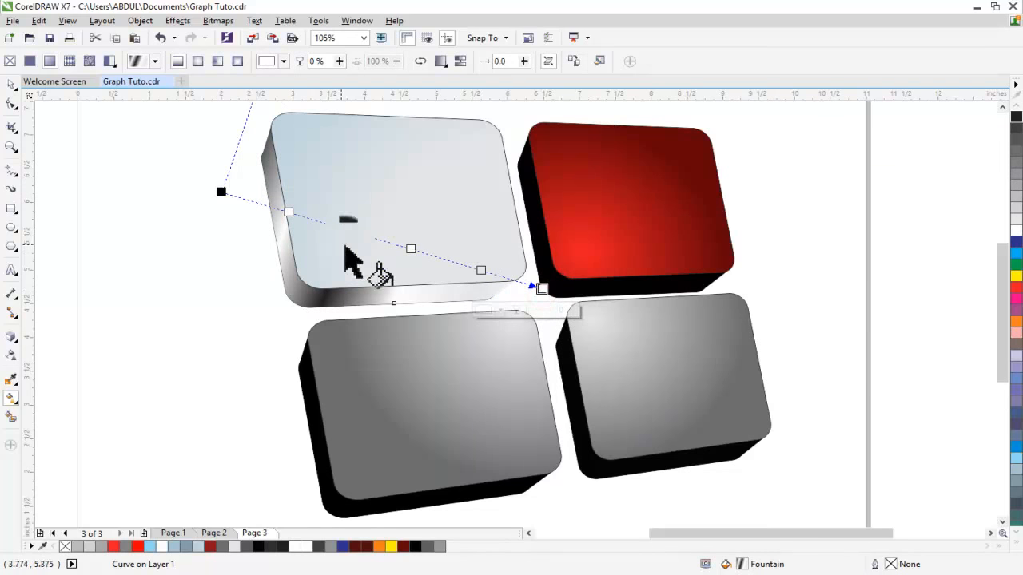
drag(335, 228, 337, 226)
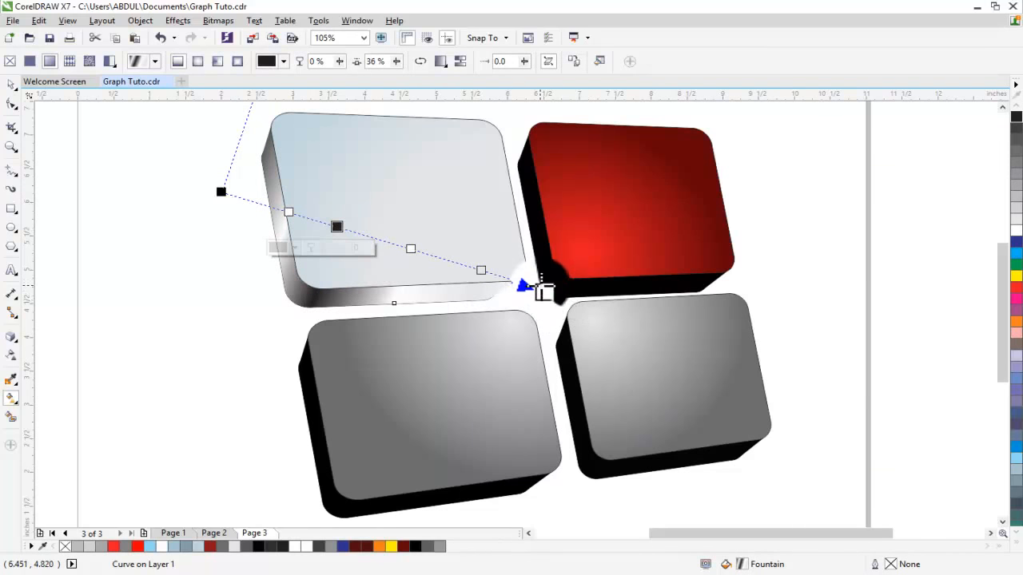
drag(542, 290, 523, 285)
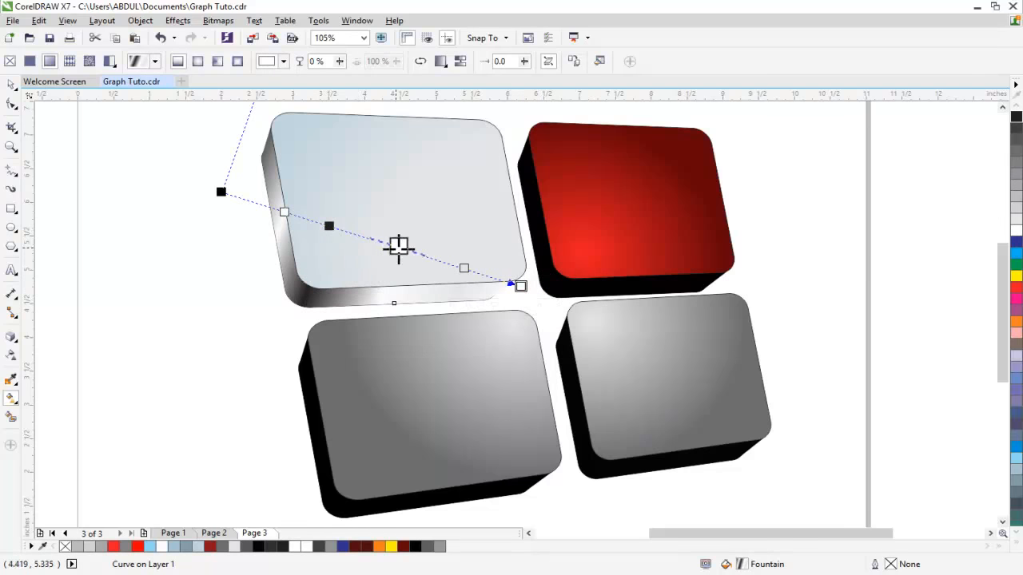
Recolour the side gradient's light grey stop dark grey, lower the black start further and move the first white stop to 25%.
drag(392, 248, 392, 250)
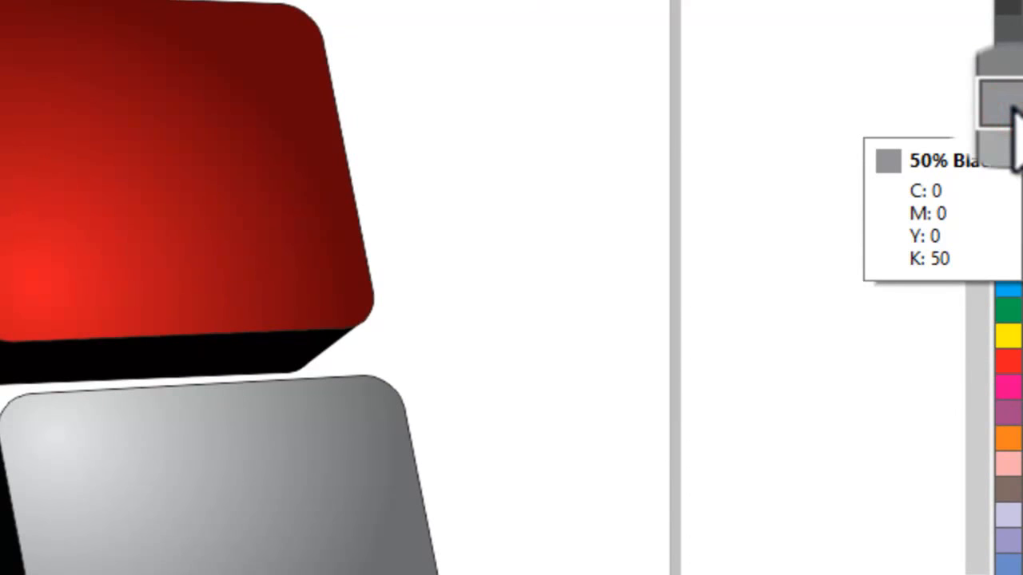
click(1011, 38)
click(1008, 5)
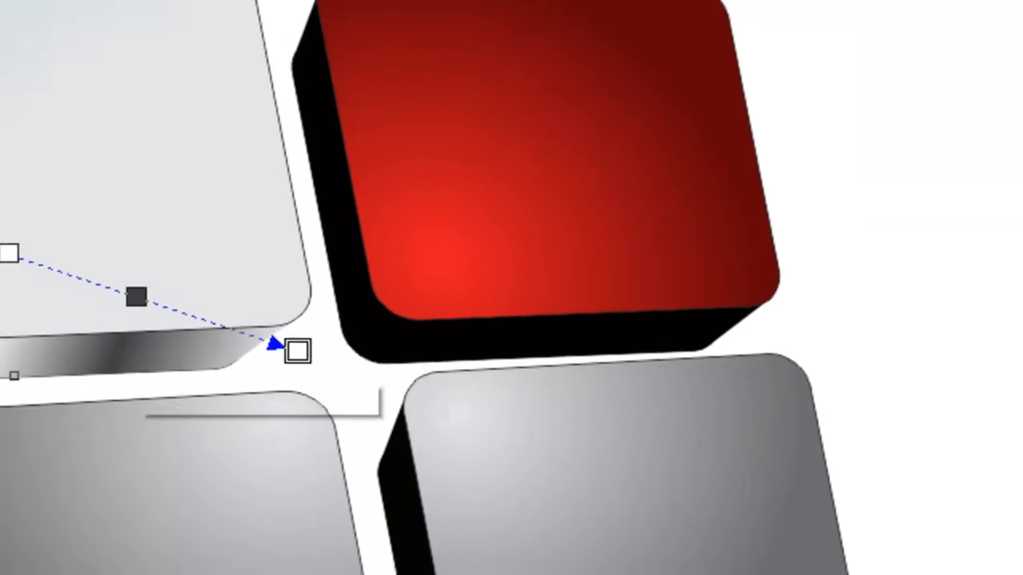
drag(141, 91, 128, 139)
drag(523, 247, 482, 247)
drag(271, 179, 298, 185)
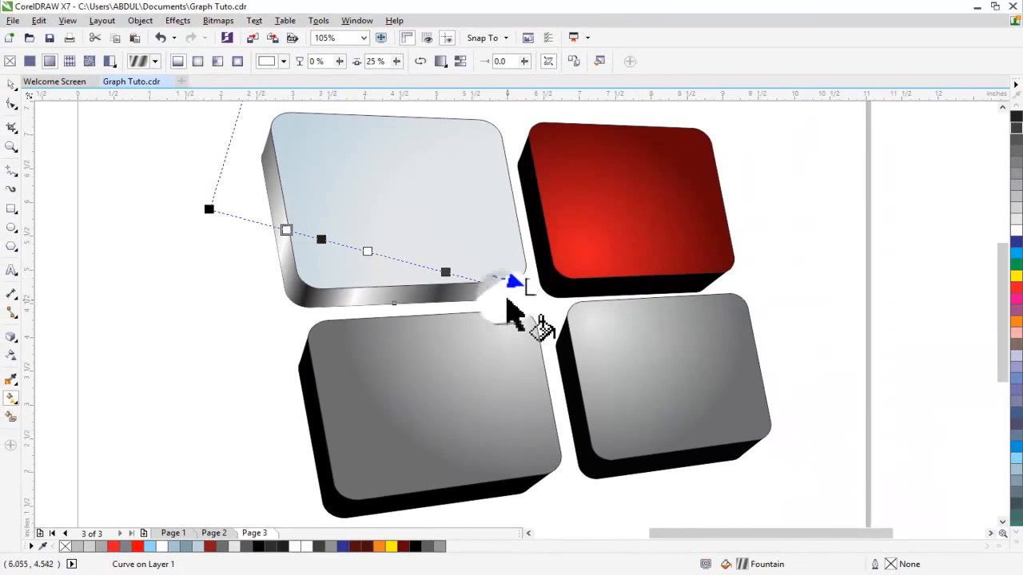
click(826, 271)
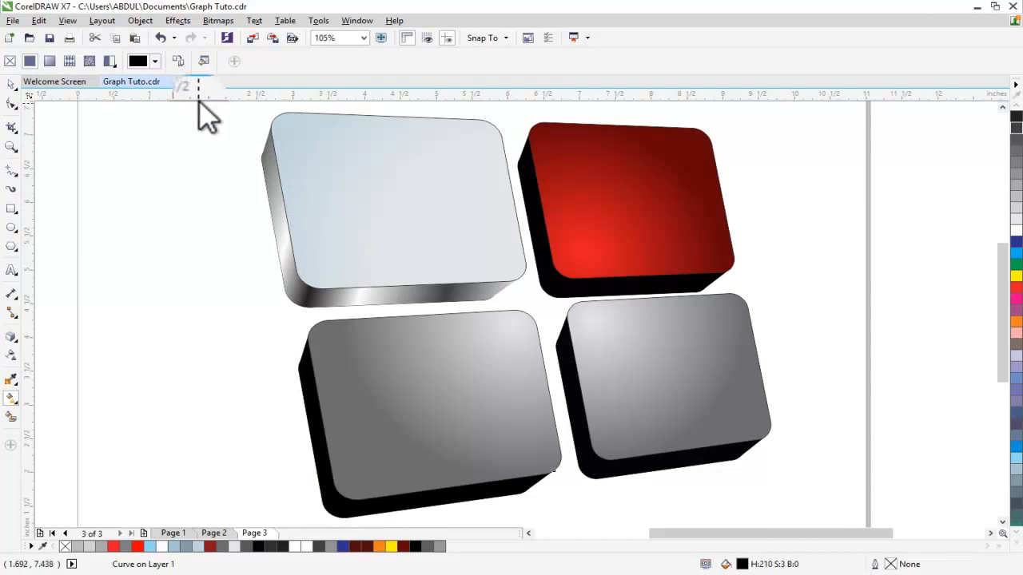
Copy the upper-left block's side gradient onto the lower-left block's side and shift its white end slightly outward.
click(177, 62)
click(289, 284)
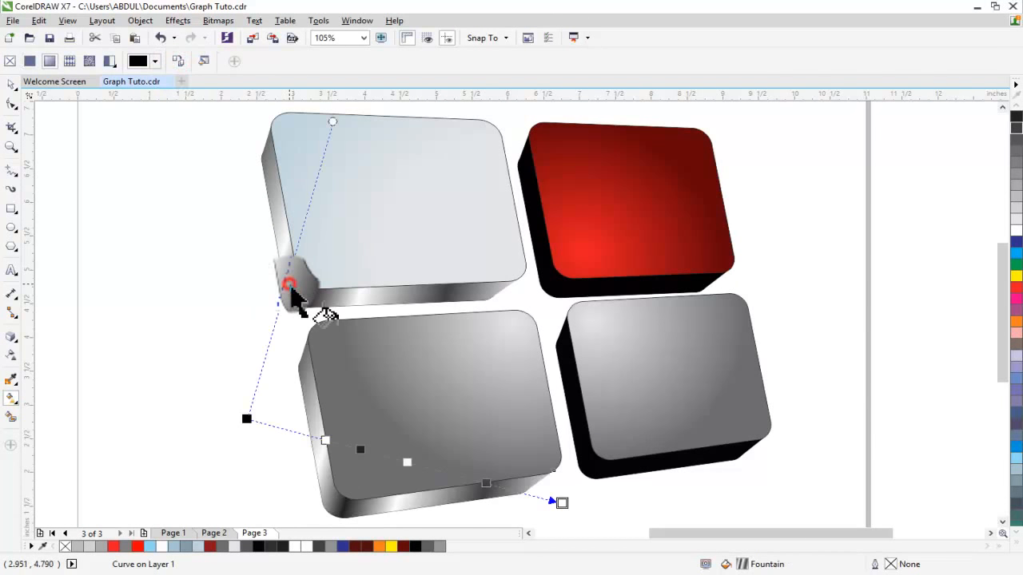
click(565, 499)
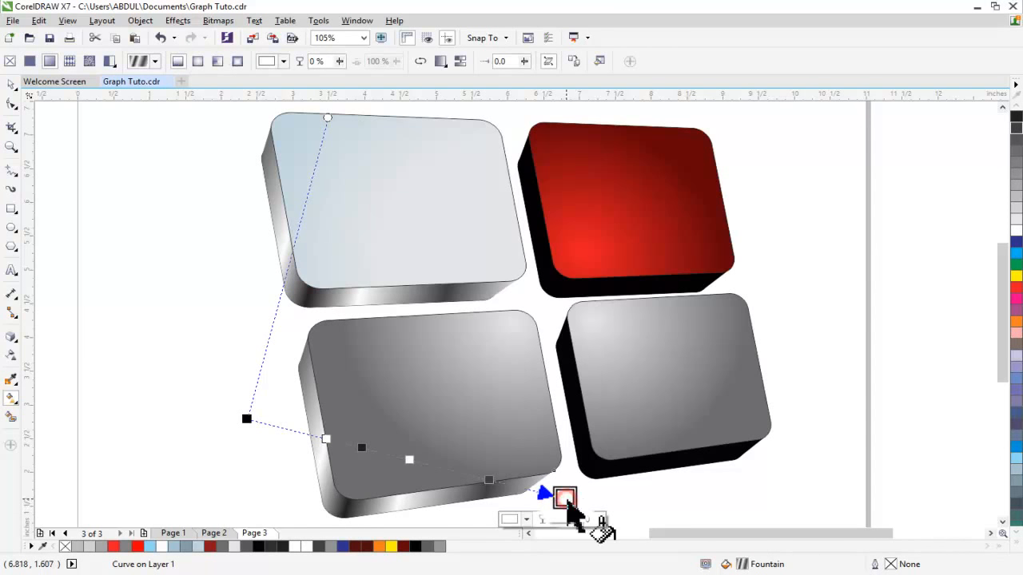
Copy the upper-left block's side gradient onto the side of the red block.
click(694, 289)
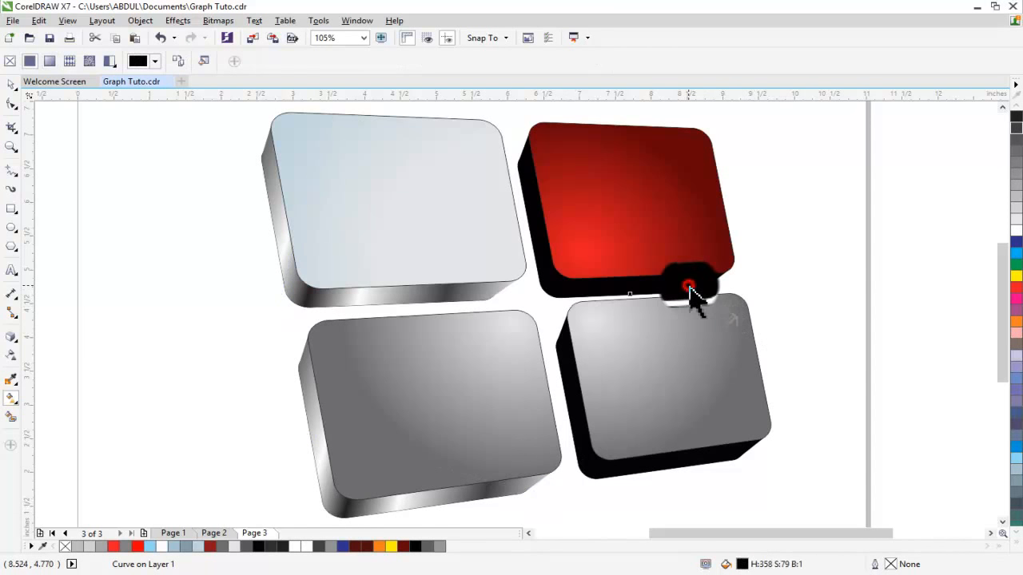
click(180, 62)
click(294, 296)
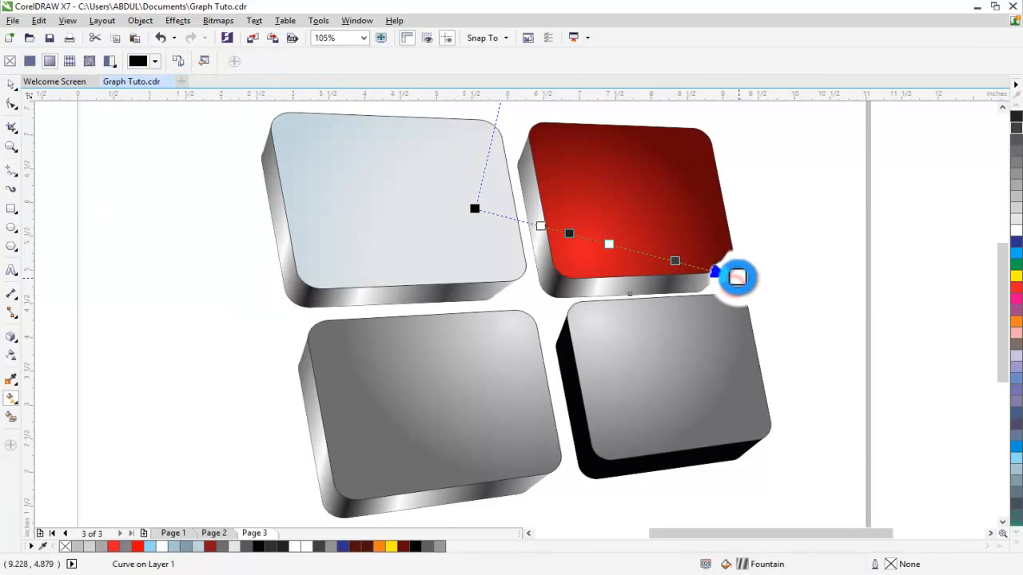
Copy the upper-left block's side gradient onto the lower-right block's side, pull its white end inward and shift its second white stop towards that end.
click(714, 463)
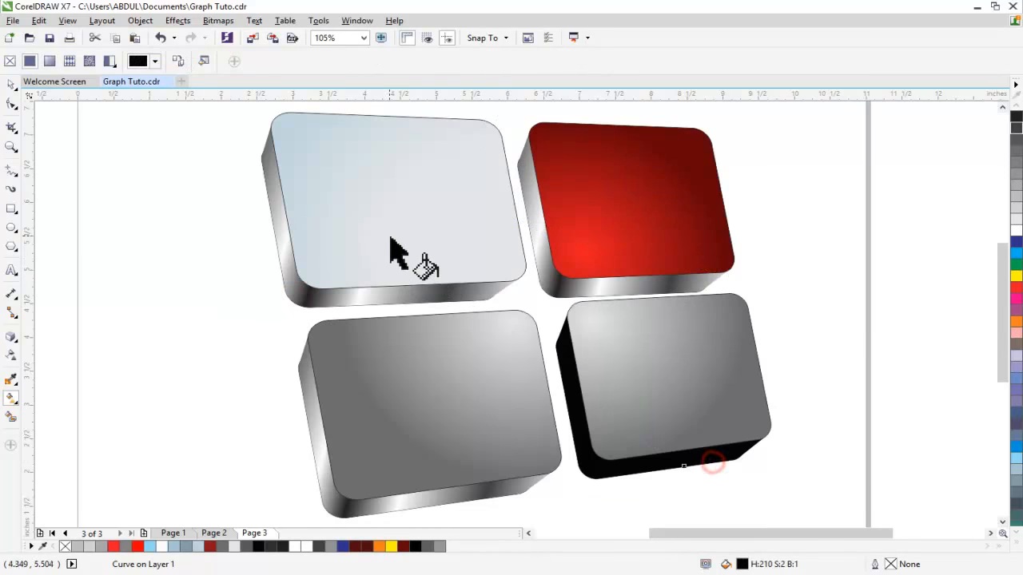
click(184, 63)
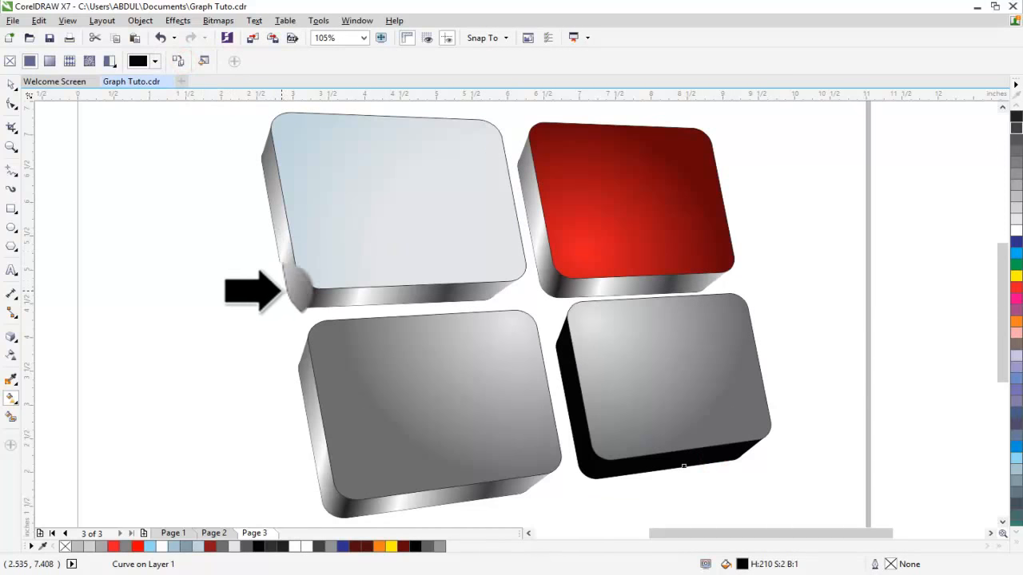
click(304, 297)
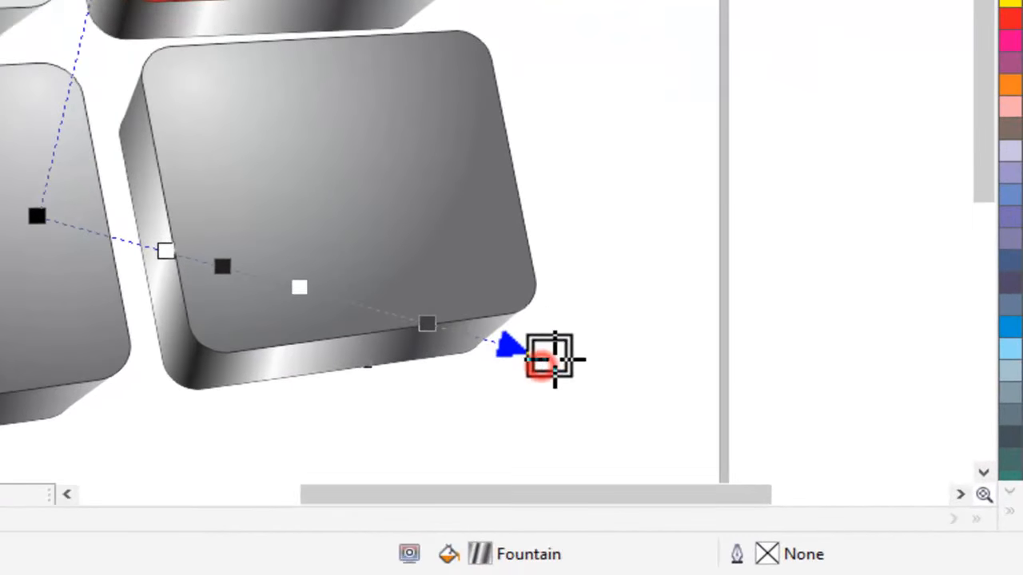
click(769, 462)
drag(479, 321, 472, 320)
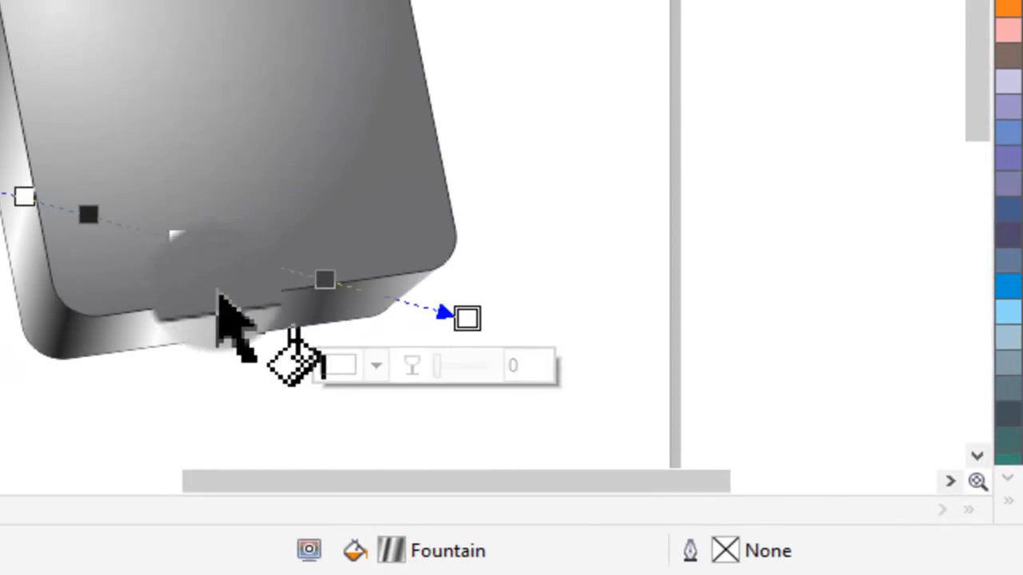
click(324, 275)
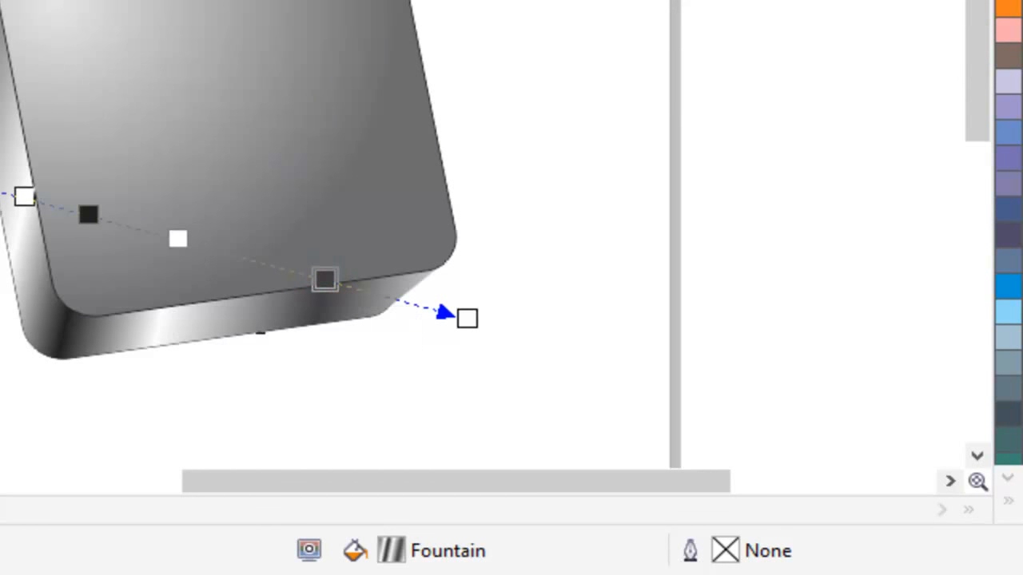
drag(175, 234, 196, 235)
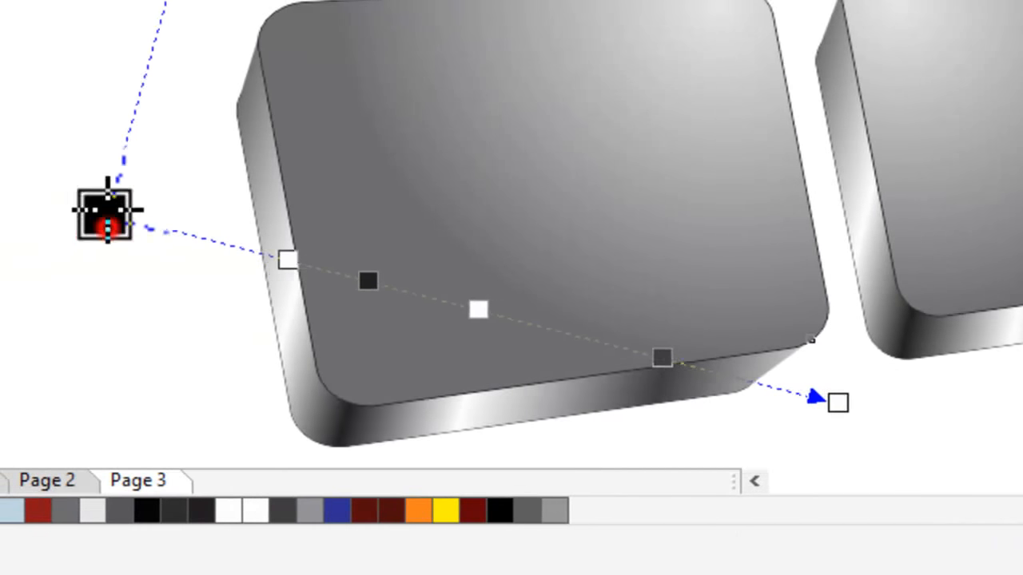
Steepen the lower-left block's side gradient by raising its black start and lowering its white end, and readjust the intermediate stops along it.
drag(105, 217, 106, 191)
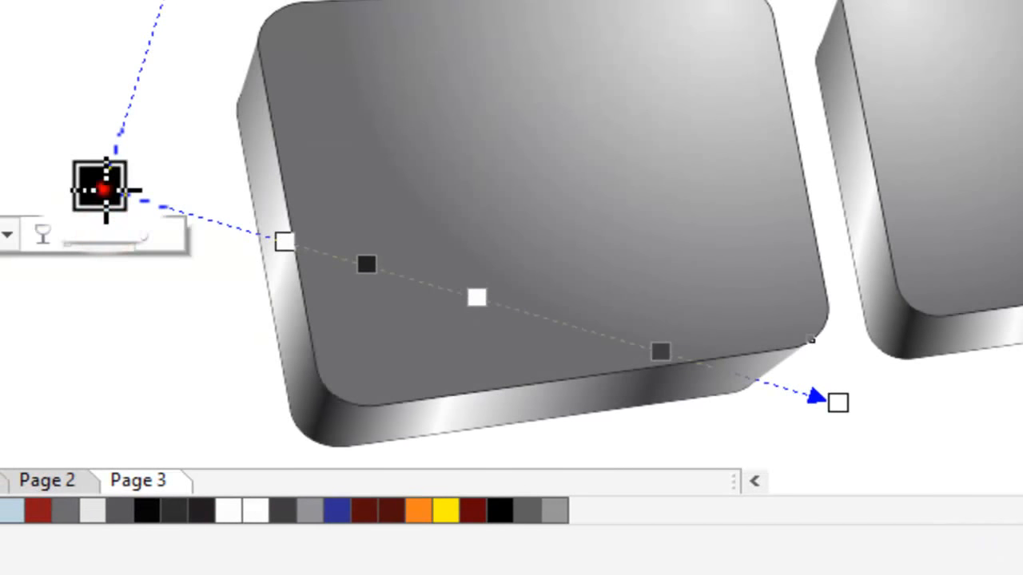
drag(837, 402, 838, 424)
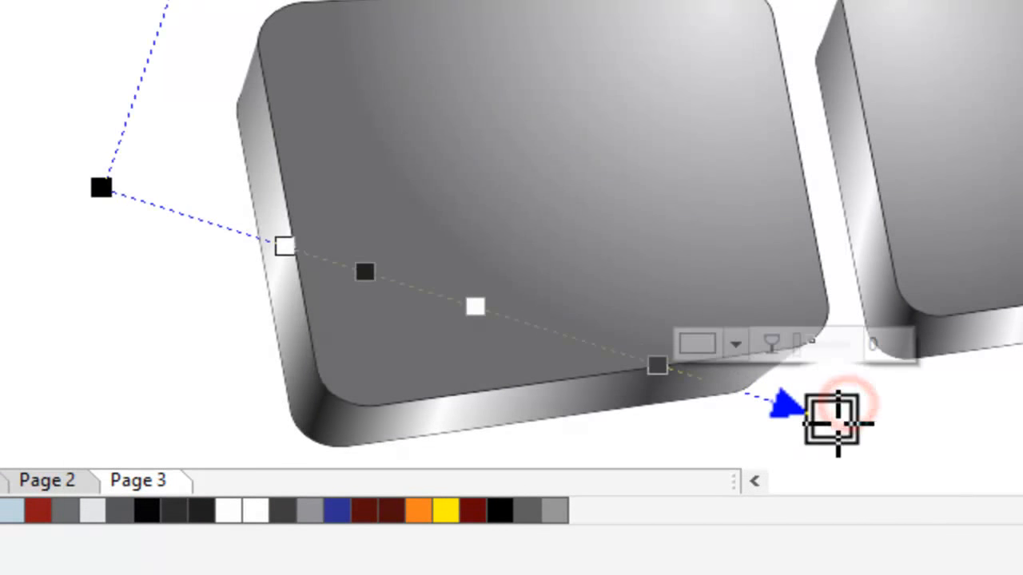
click(365, 271)
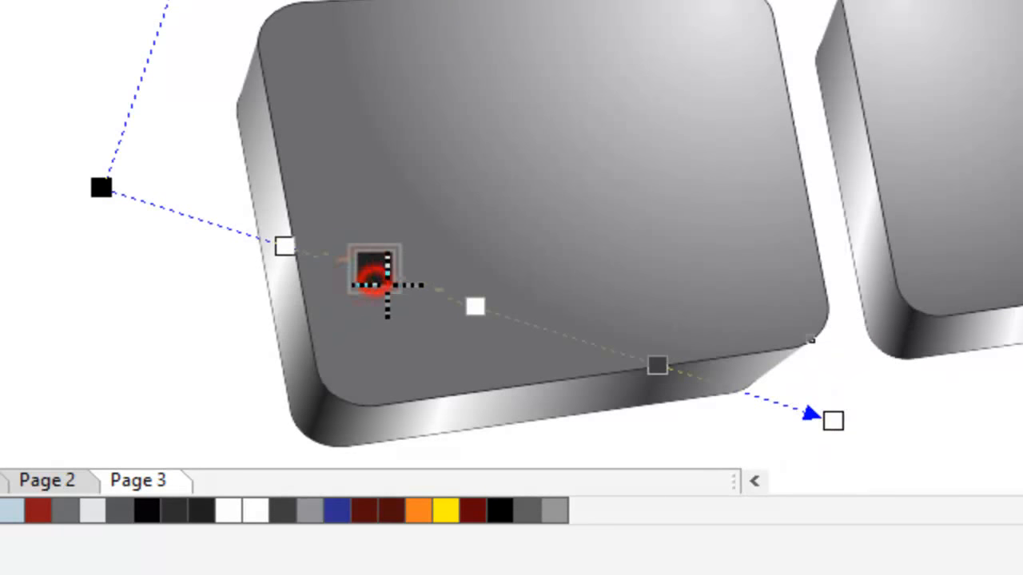
drag(372, 272, 387, 278)
click(284, 246)
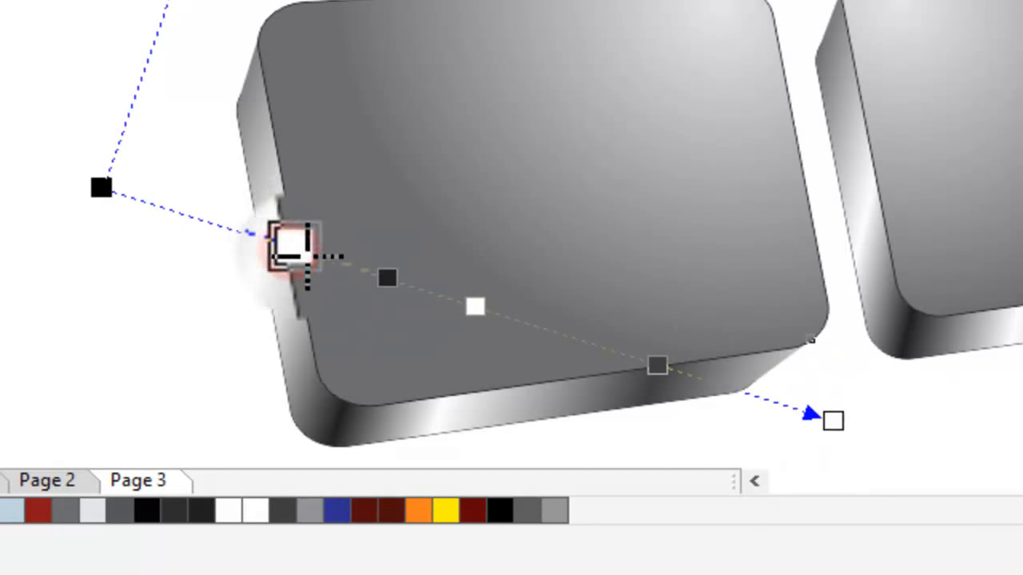
click(471, 304)
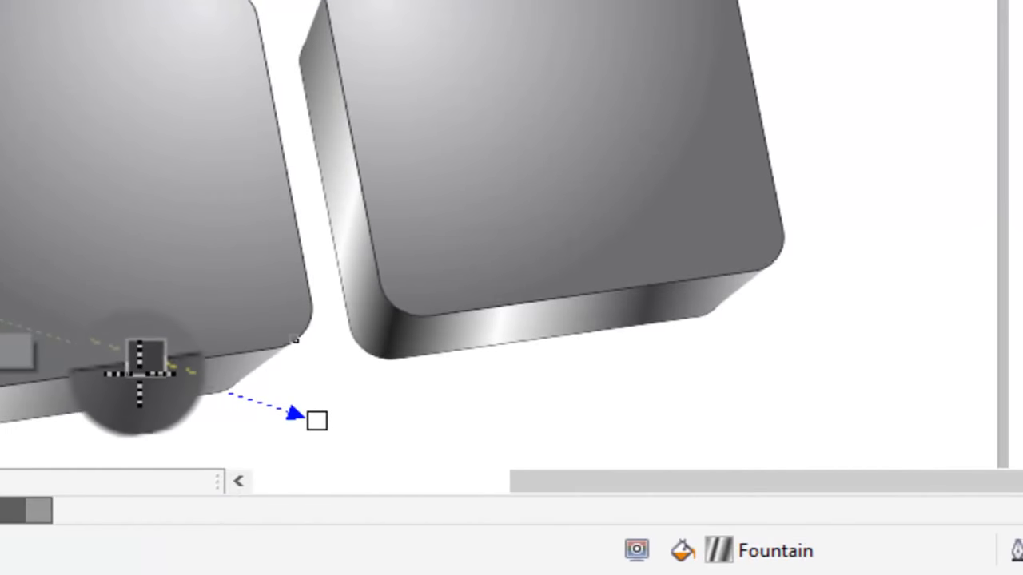
drag(542, 365, 508, 370)
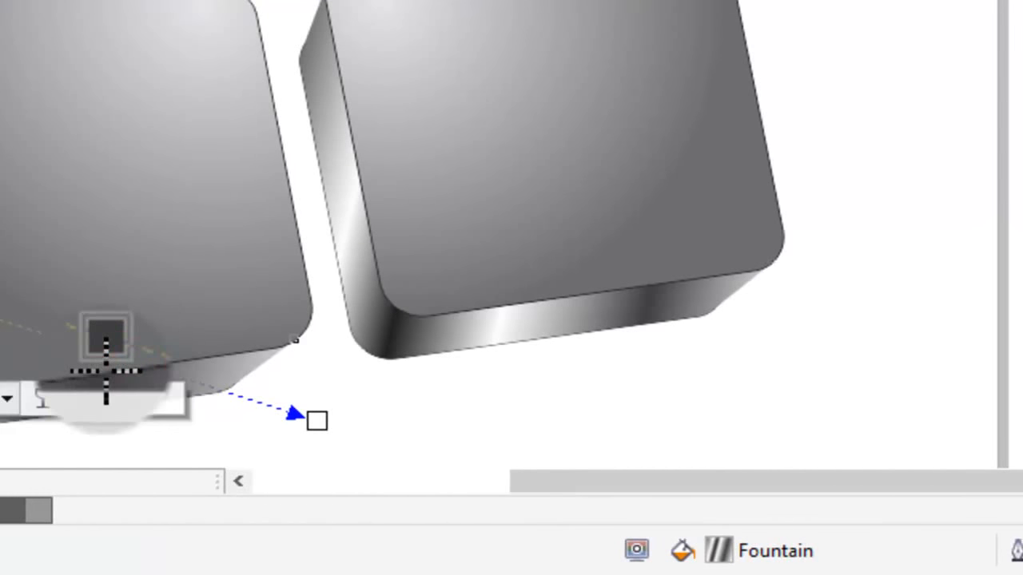
Lower the white end of the lower-right block's side gradient and pull its dark grey stop inward.
click(612, 317)
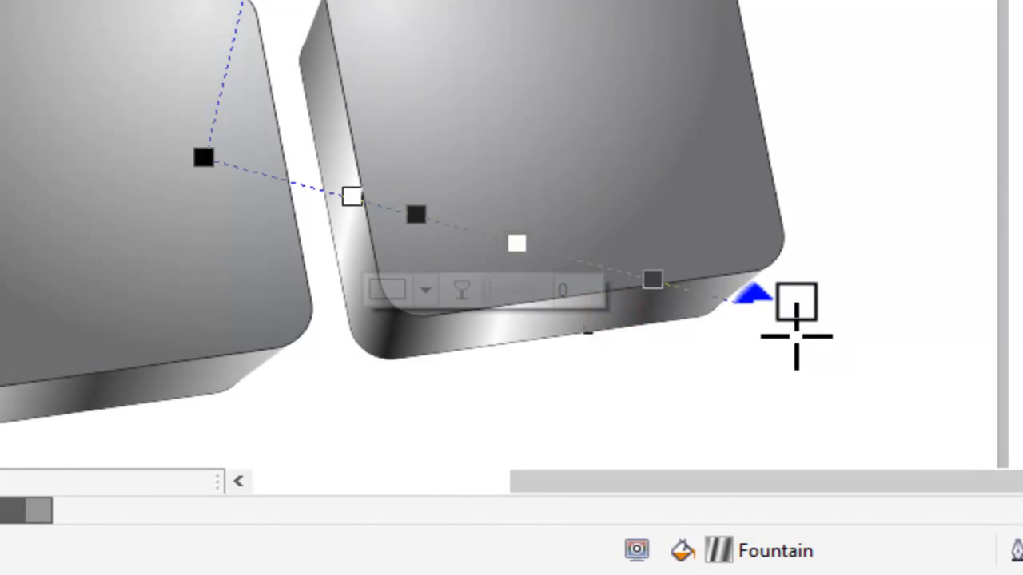
drag(795, 318, 772, 349)
drag(637, 303, 604, 292)
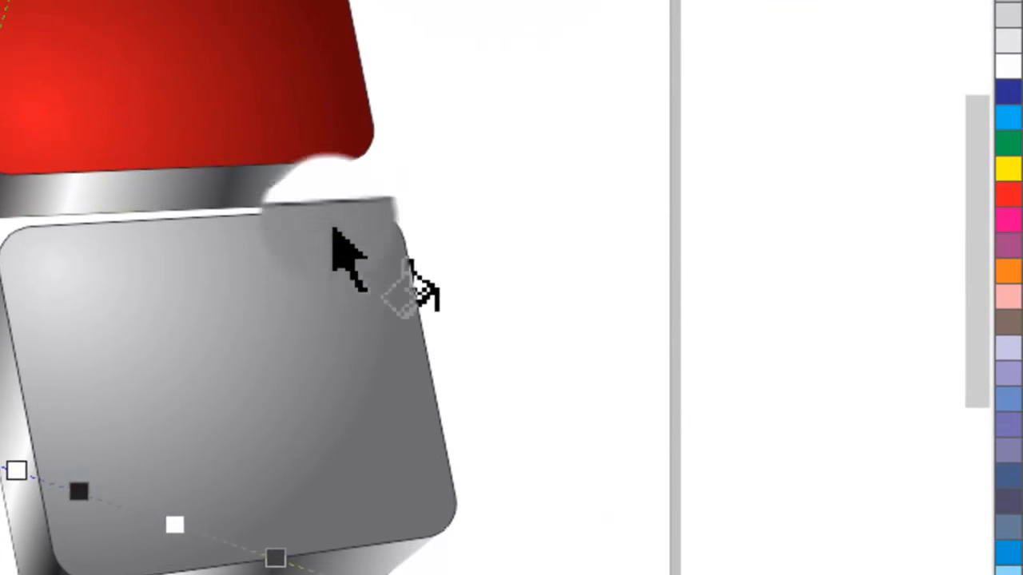
Steepen the red and upper-left blocks' side gradients by lowering their white ends, and move the upper-left one's black start slightly outward.
click(292, 176)
drag(384, 171, 377, 276)
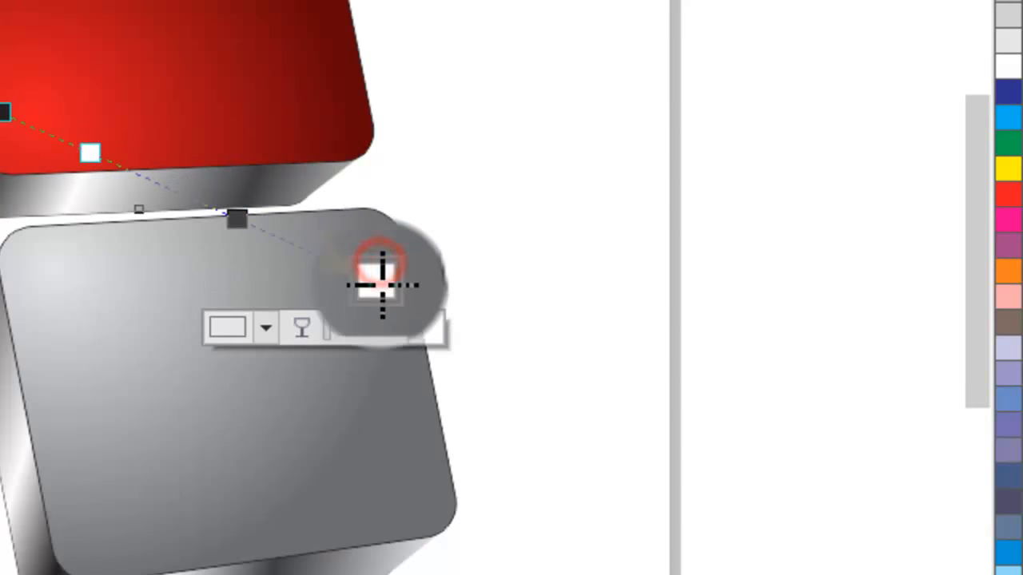
click(668, 97)
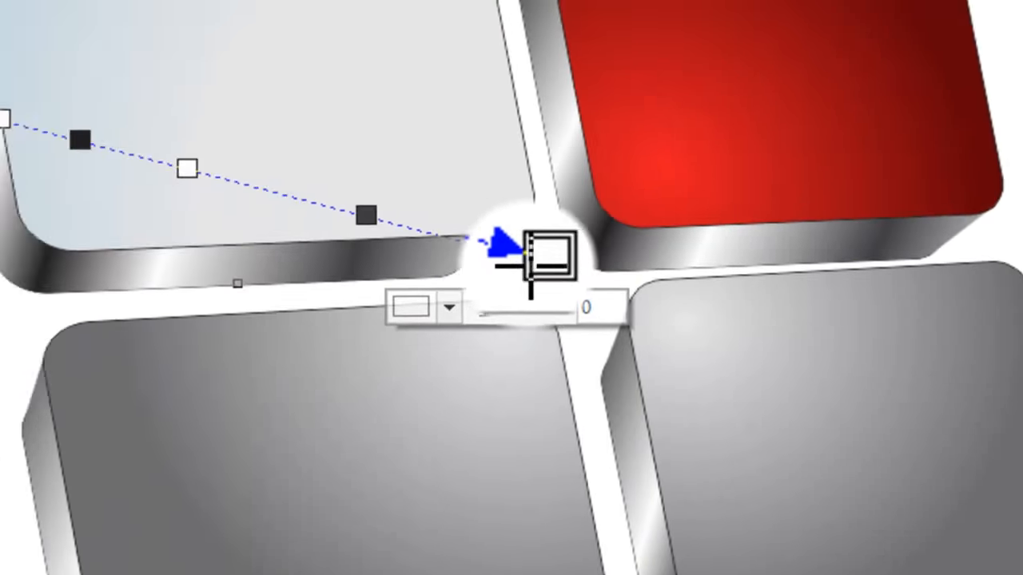
drag(506, 237, 788, 322)
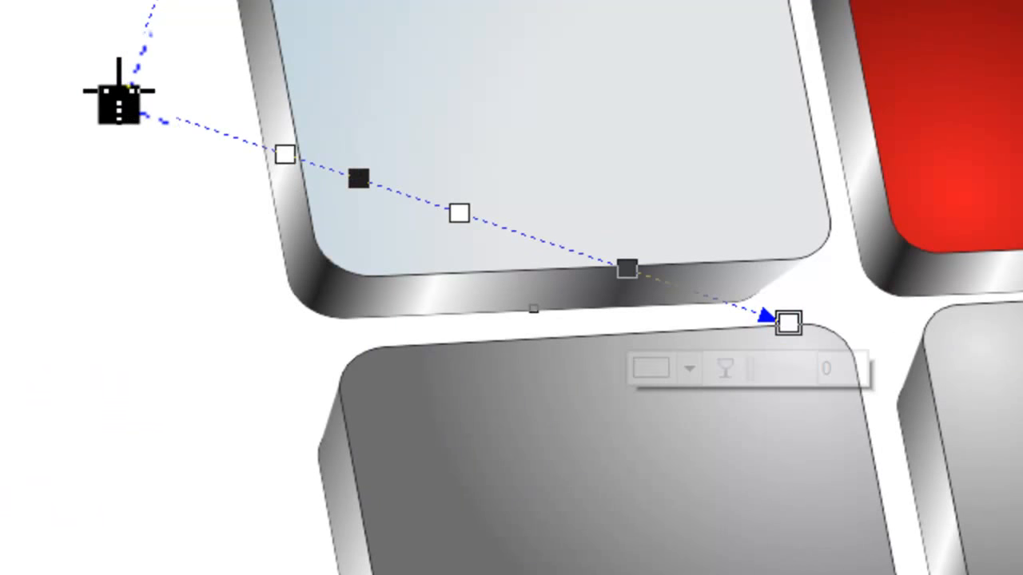
mouse_move(118, 89)
mouse_down()
mouse_move(114, 100)
mouse_move(101, 95)
mouse_up()
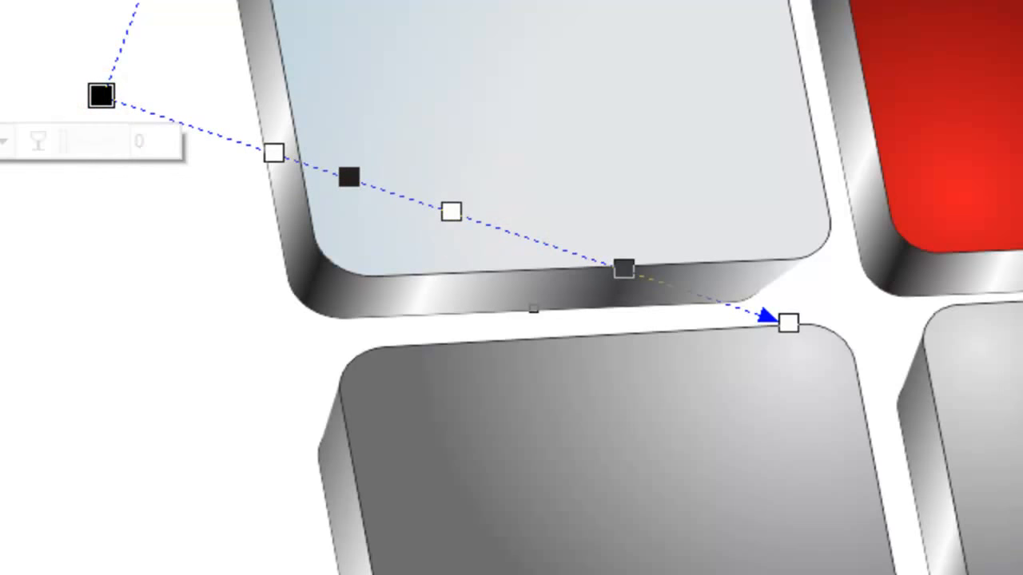
Select the top faces of all four blocks and set their outline width to 1.5 pt.
key(F3)
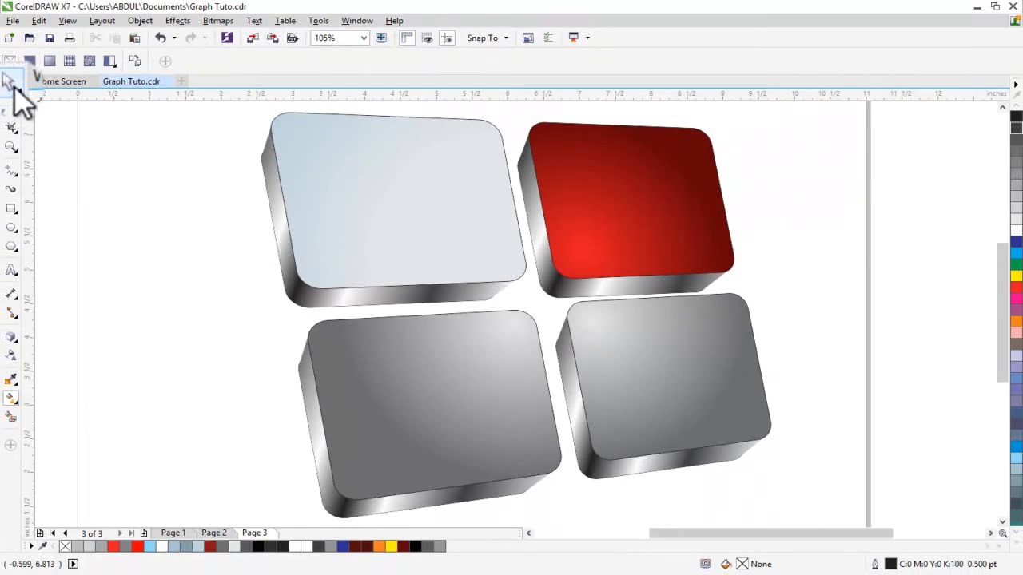
click(11, 84)
scroll(164, 336, down, 3)
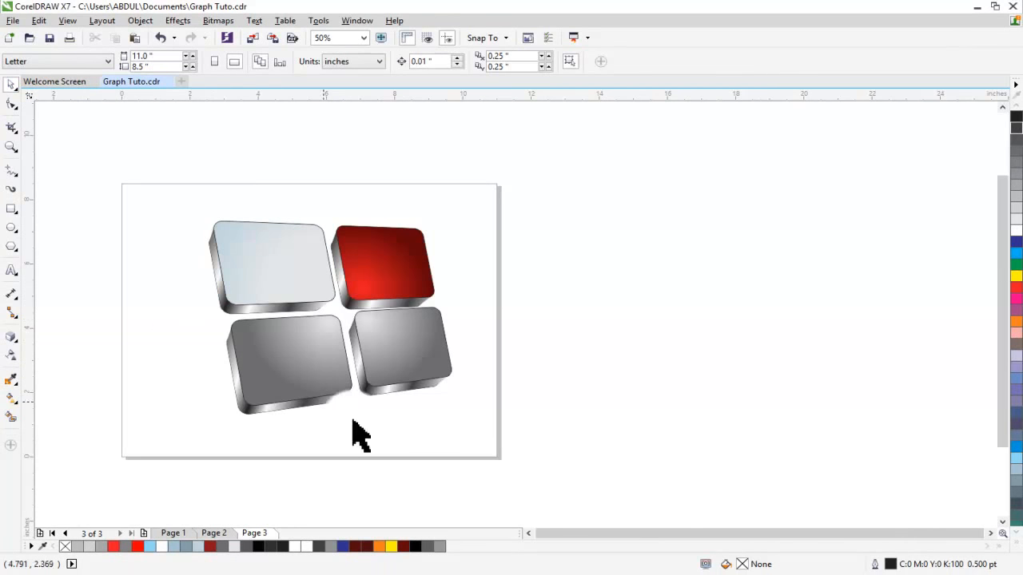
key(z)
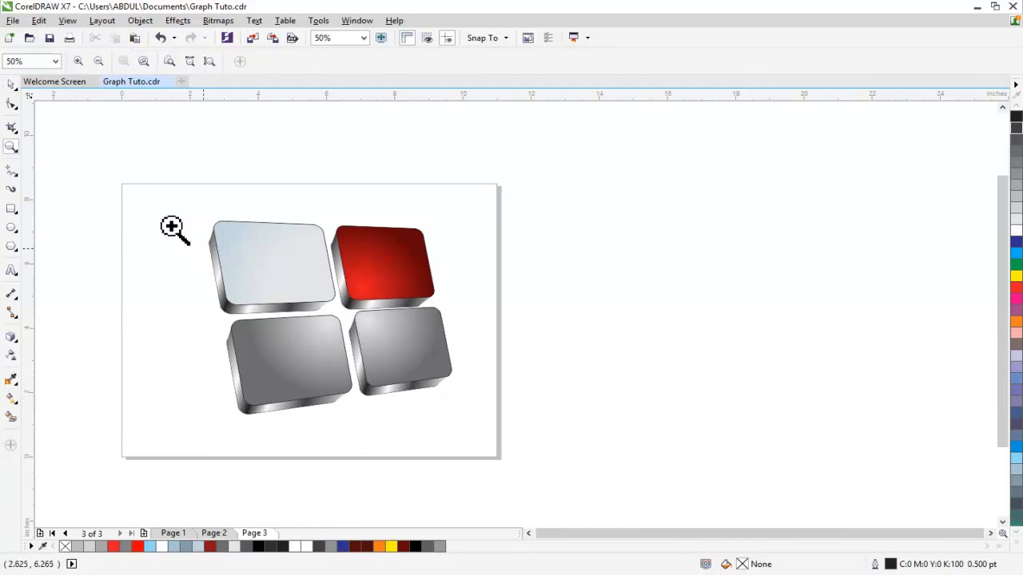
drag(153, 201, 497, 435)
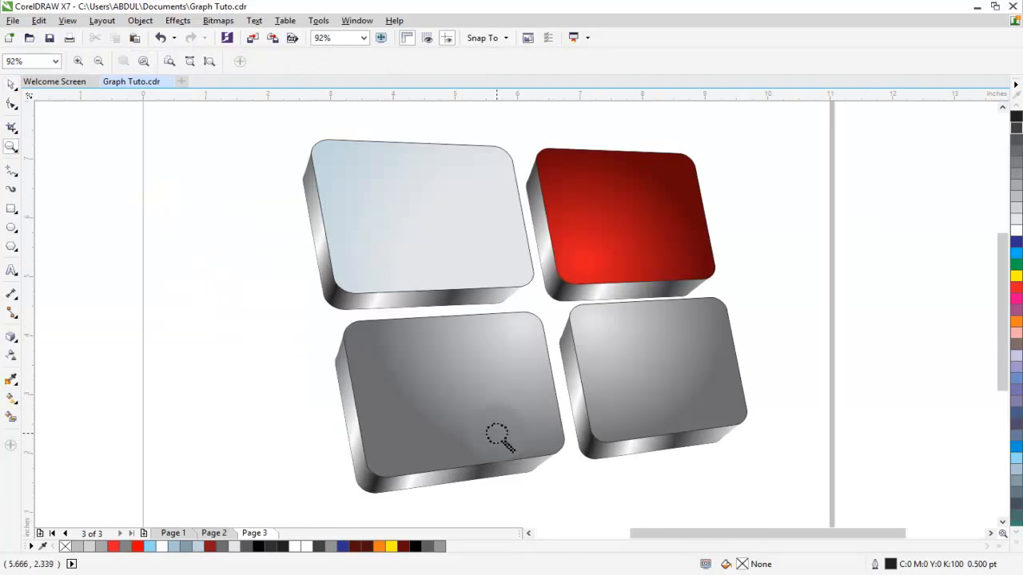
click(11, 83)
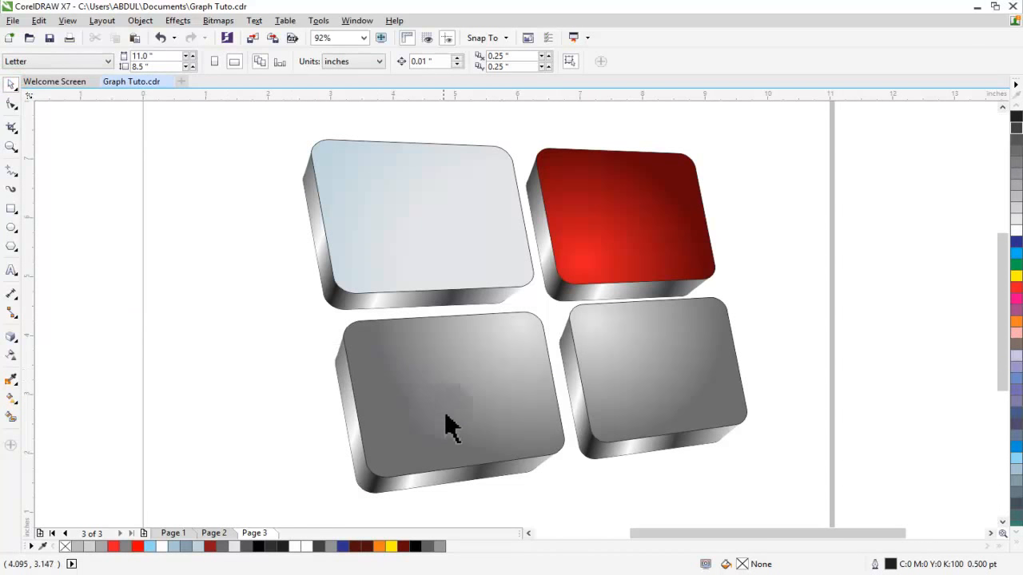
click(464, 422)
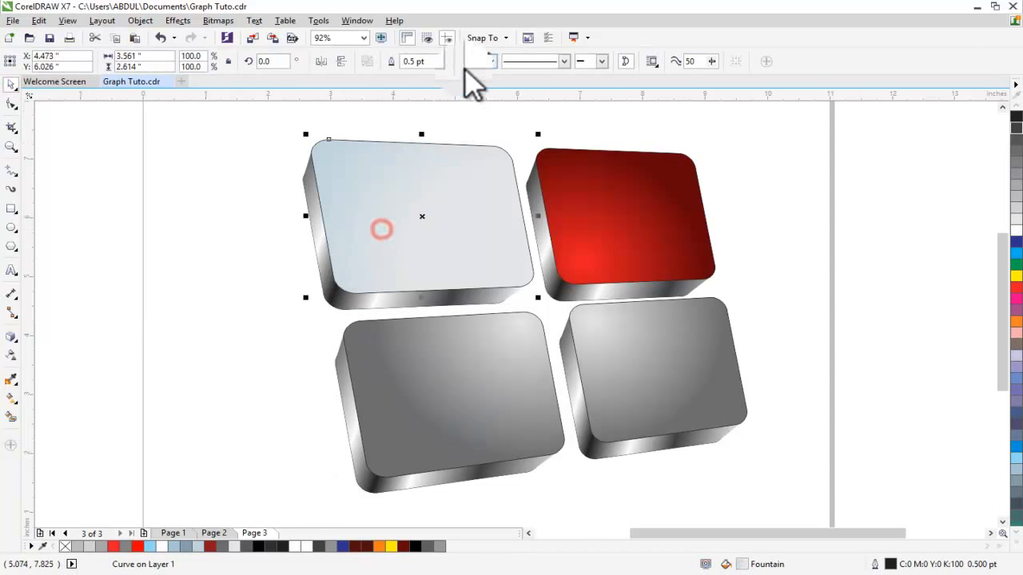
click(446, 61)
click(238, 154)
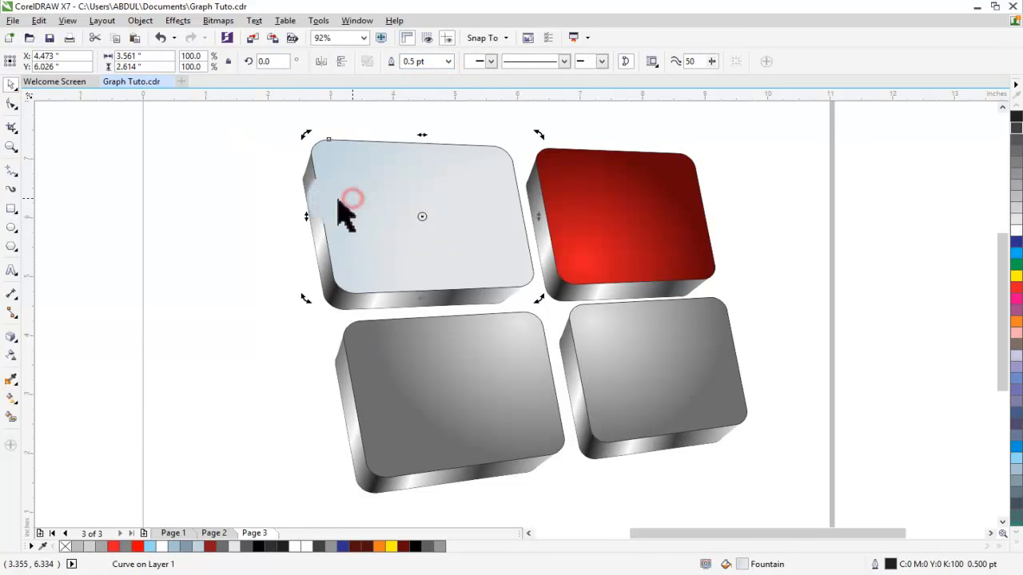
click(299, 207)
click(366, 219)
shift+click(648, 212)
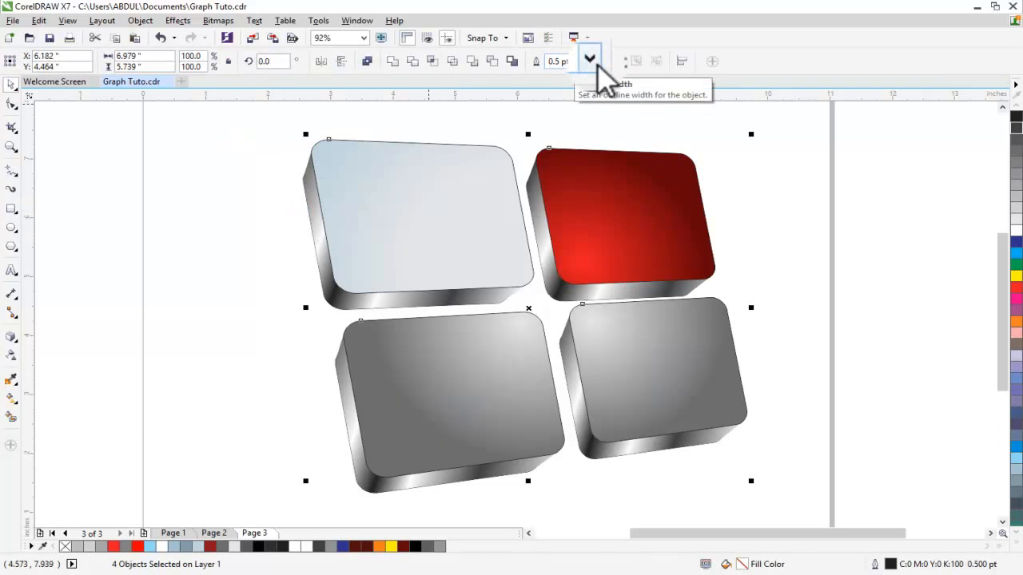
click(593, 61)
click(566, 125)
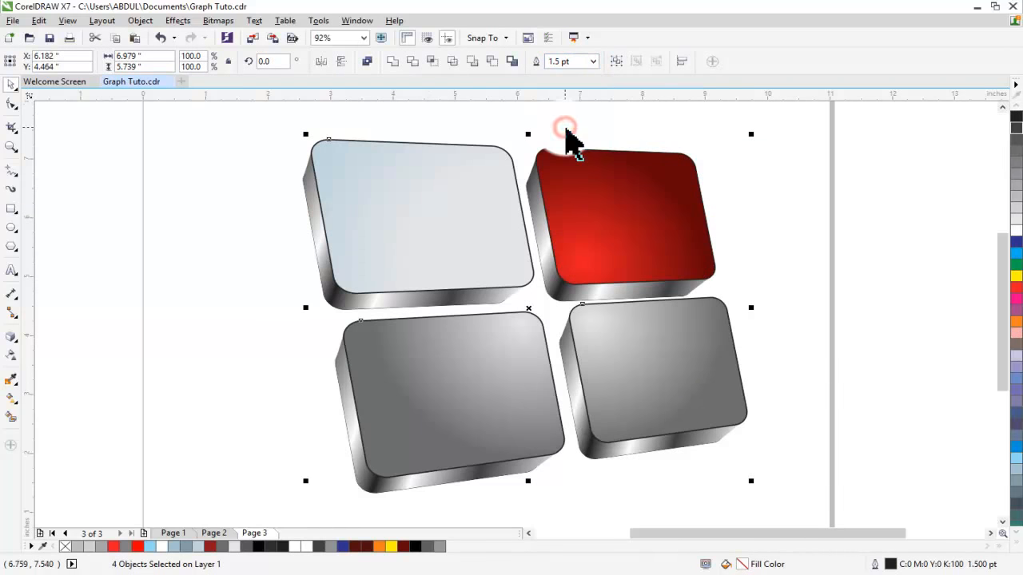
Convert the outline of the light blue upper-left face to an object.
click(363, 254)
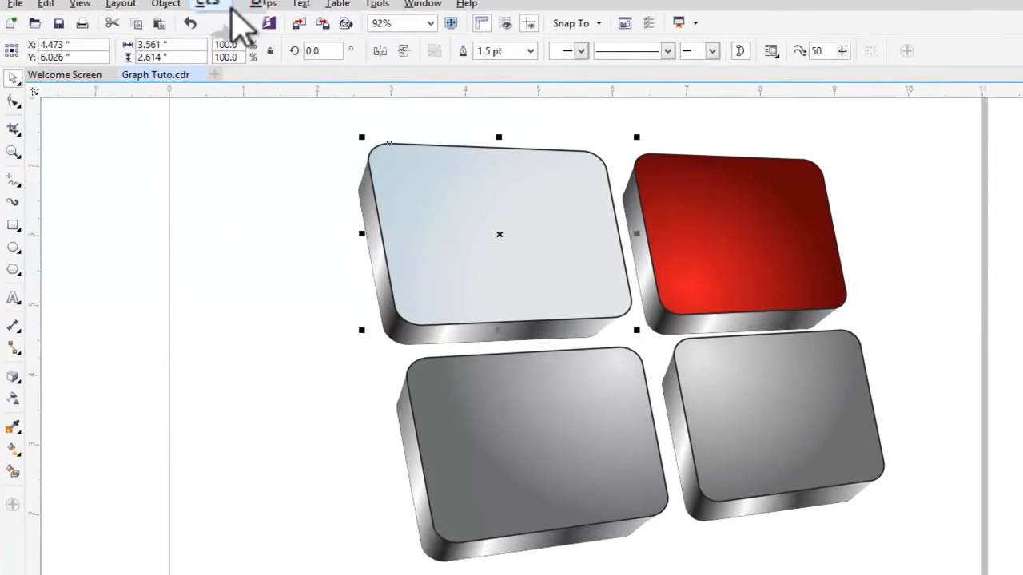
click(178, 20)
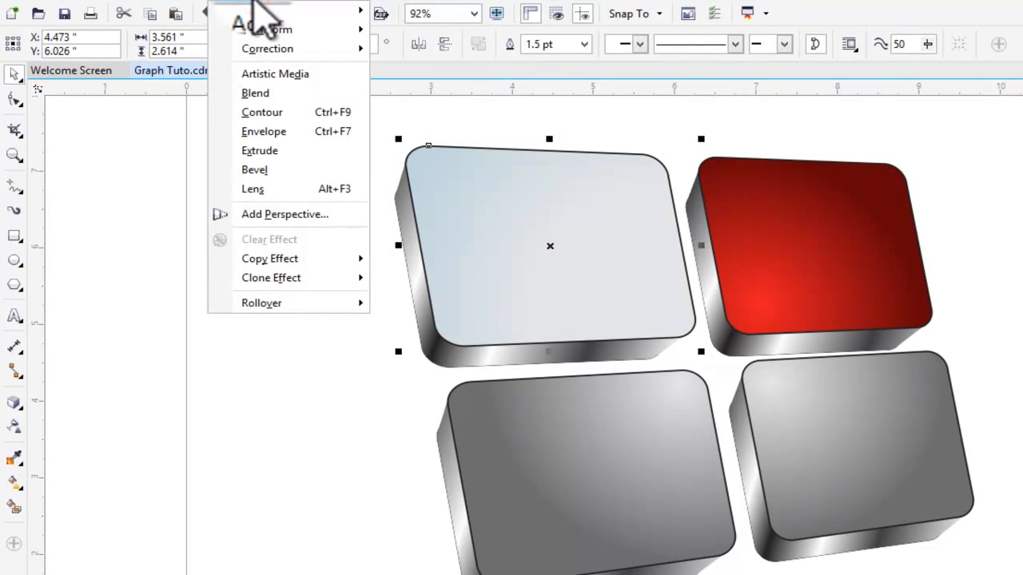
mouse_move(168, 4)
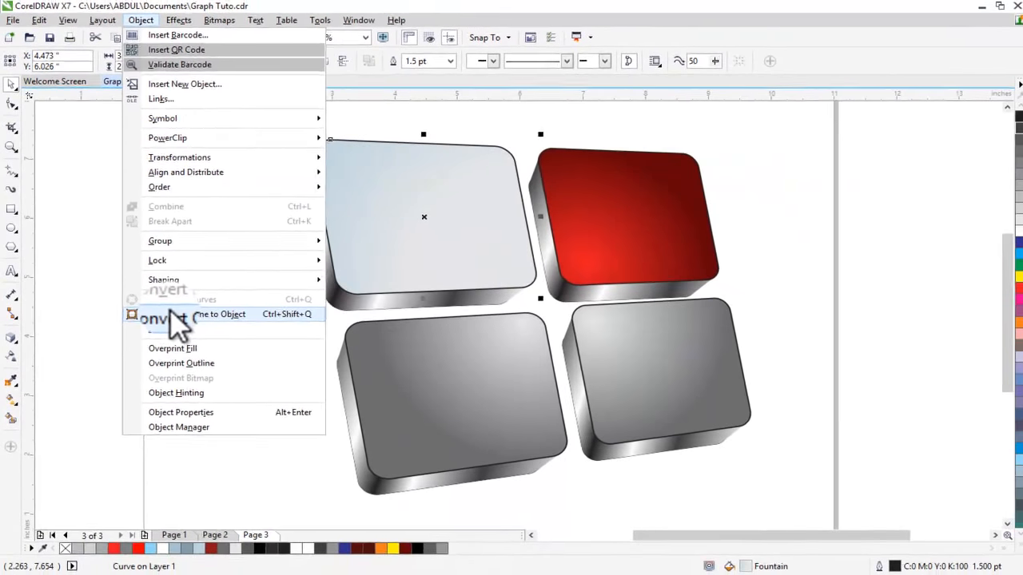
click(170, 314)
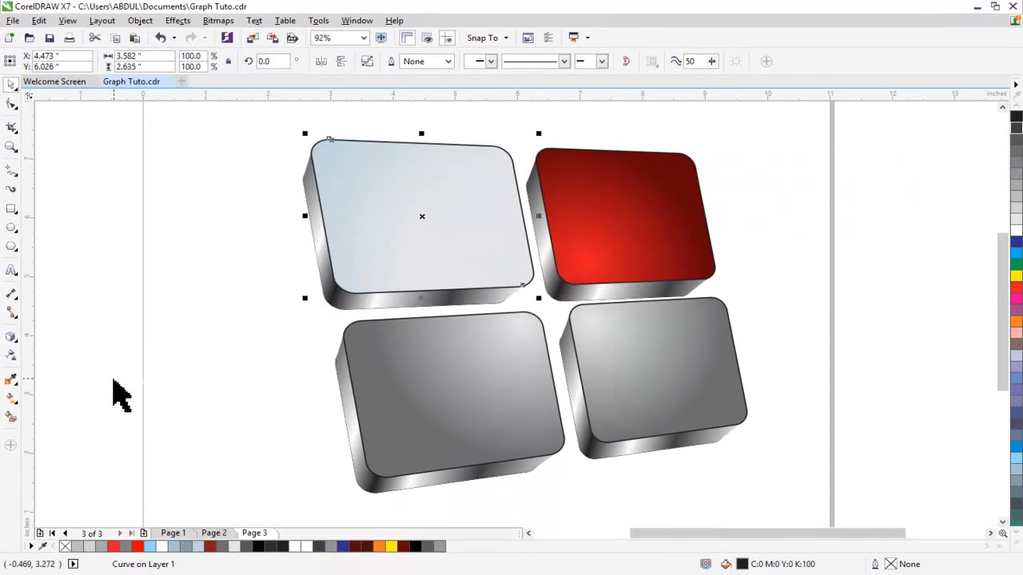
Copy the metallic side gradient onto the upper-left face's outline object and change the gradient's white end stop to black.
click(11, 396)
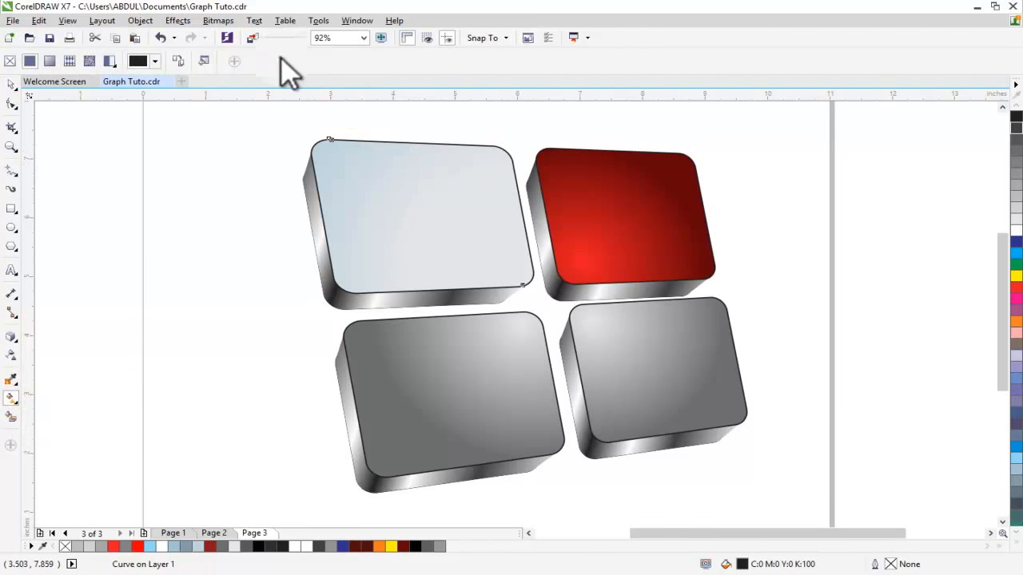
click(181, 58)
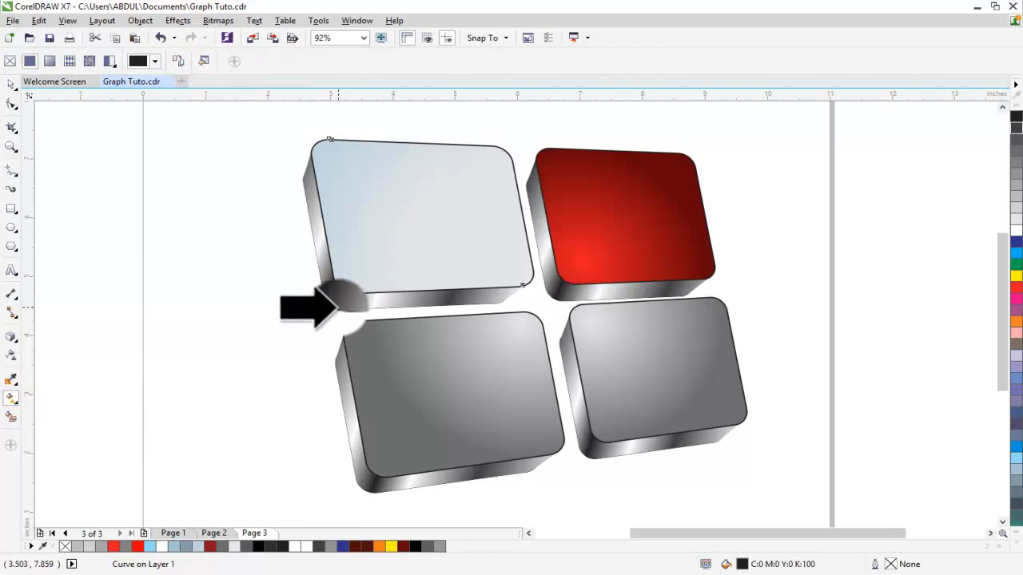
click(338, 305)
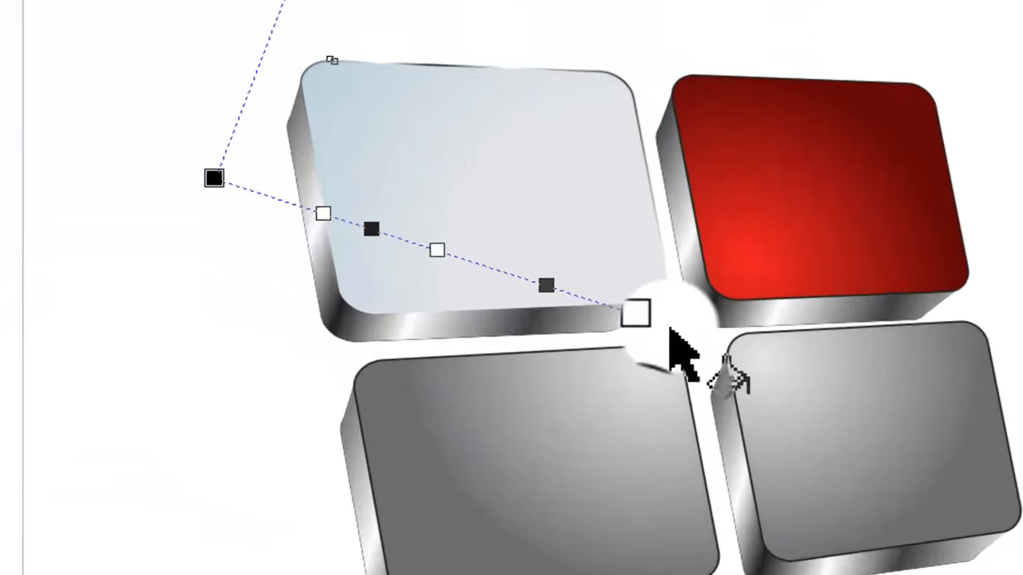
click(523, 296)
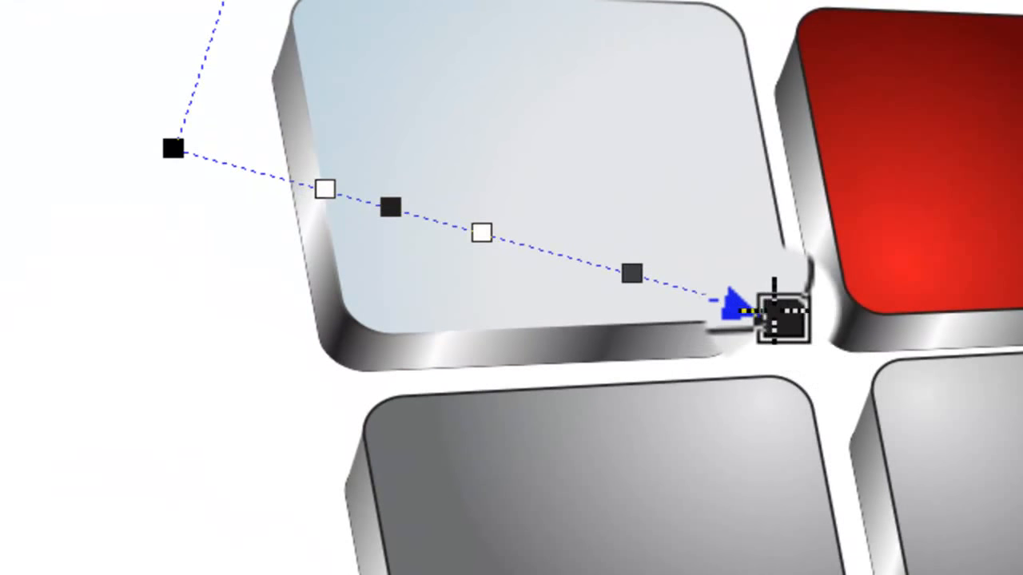
Extend the end of the upper-left outline's gradient outward and shift its dark grey and second white stops toward that end.
drag(776, 314, 816, 325)
drag(185, 150, 242, 157)
key(ctrl+z)
drag(814, 323, 843, 323)
drag(700, 284, 748, 295)
drag(549, 243, 597, 253)
drag(844, 324, 857, 325)
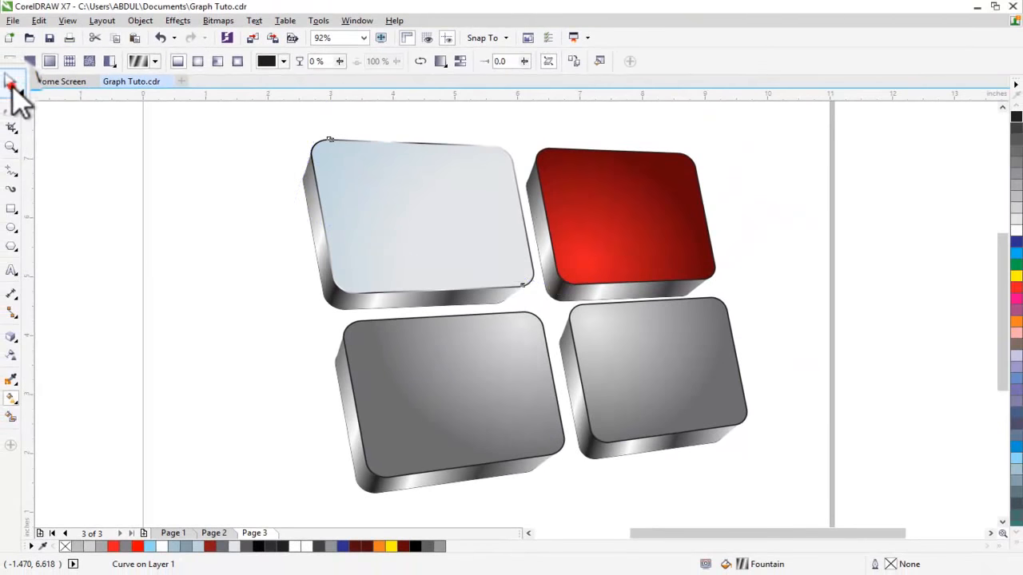
Convert the outline of the lower-left grey face to an object and give it the metallic gradient fill.
click(11, 84)
click(403, 476)
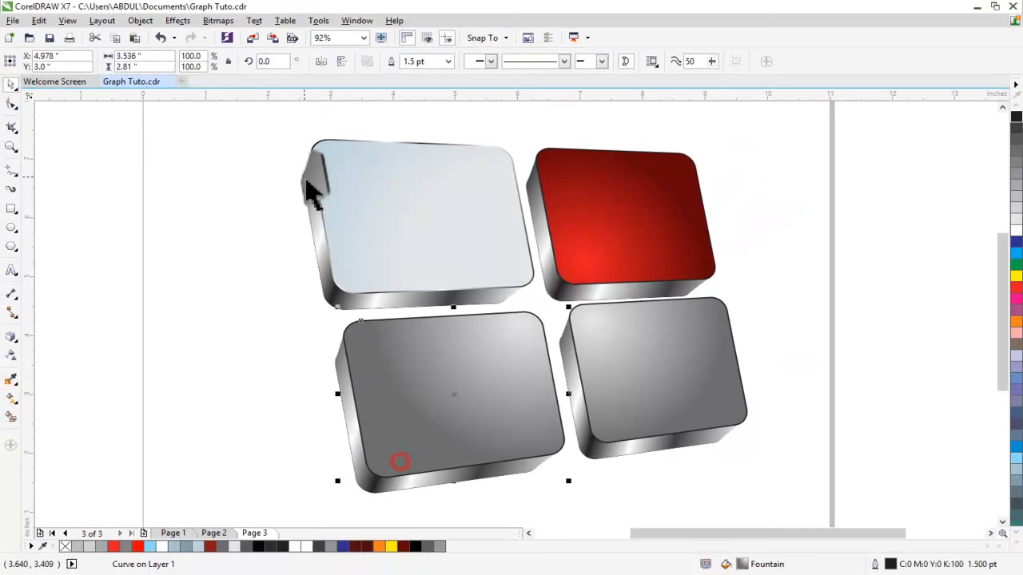
click(140, 21)
mouse_move(214, 286)
click(210, 310)
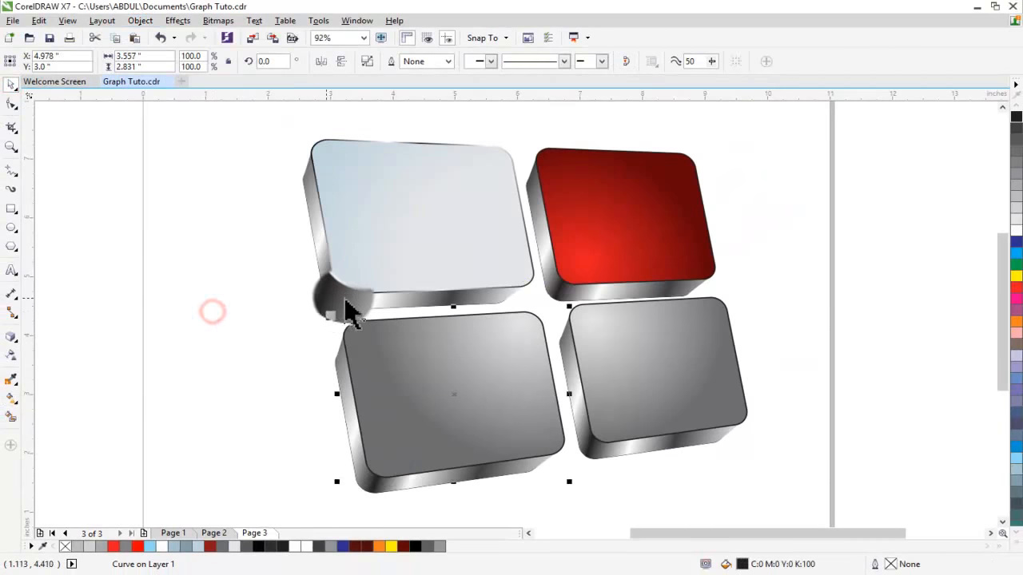
click(12, 397)
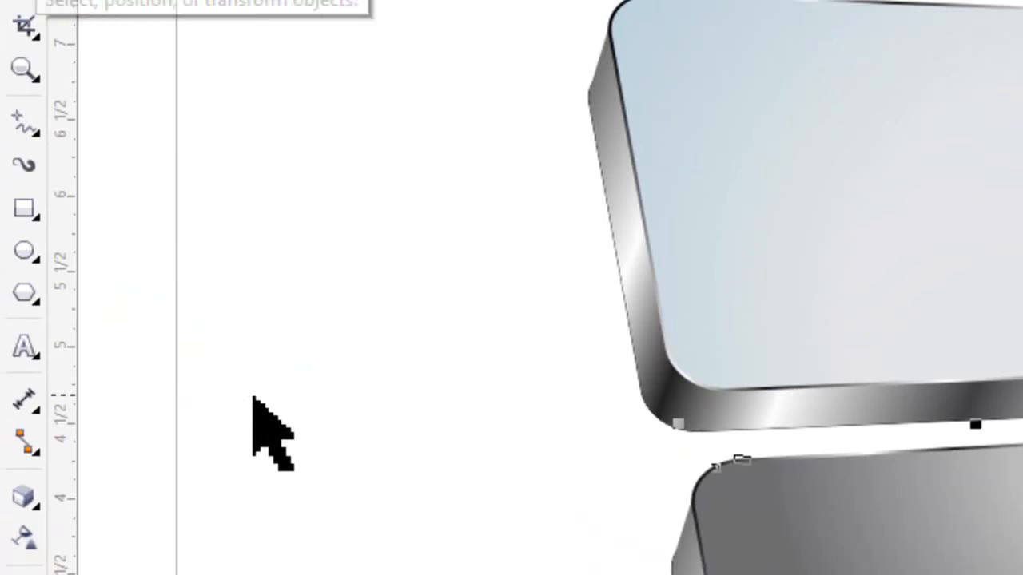
key(Escape)
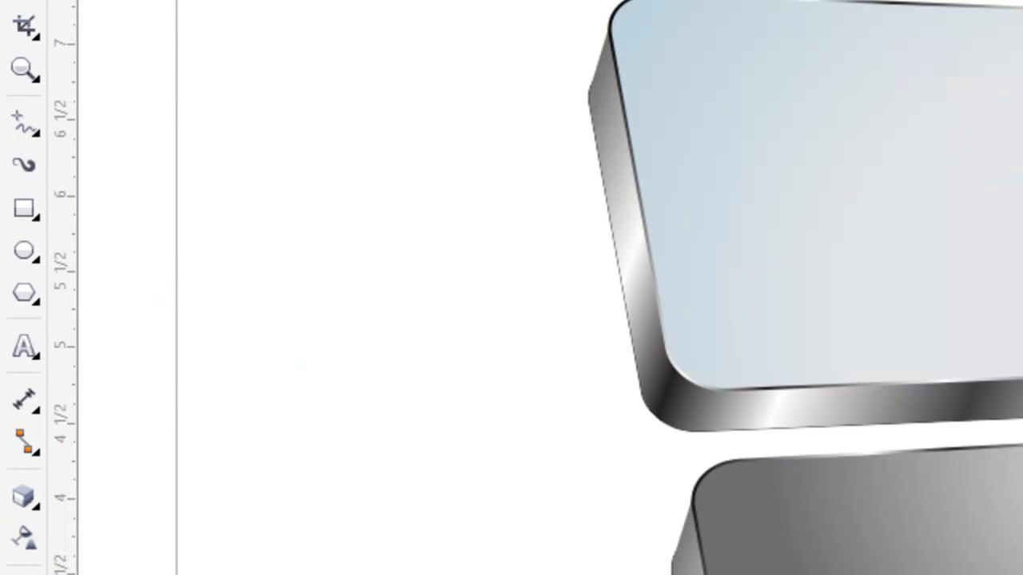
Convert the outline of another block's top face to an object.
click(304, 2)
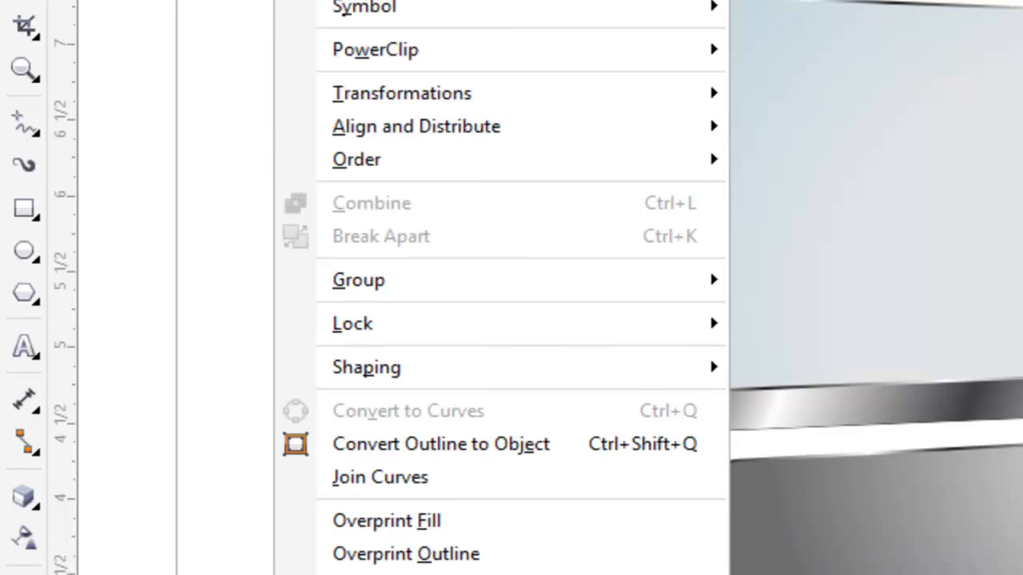